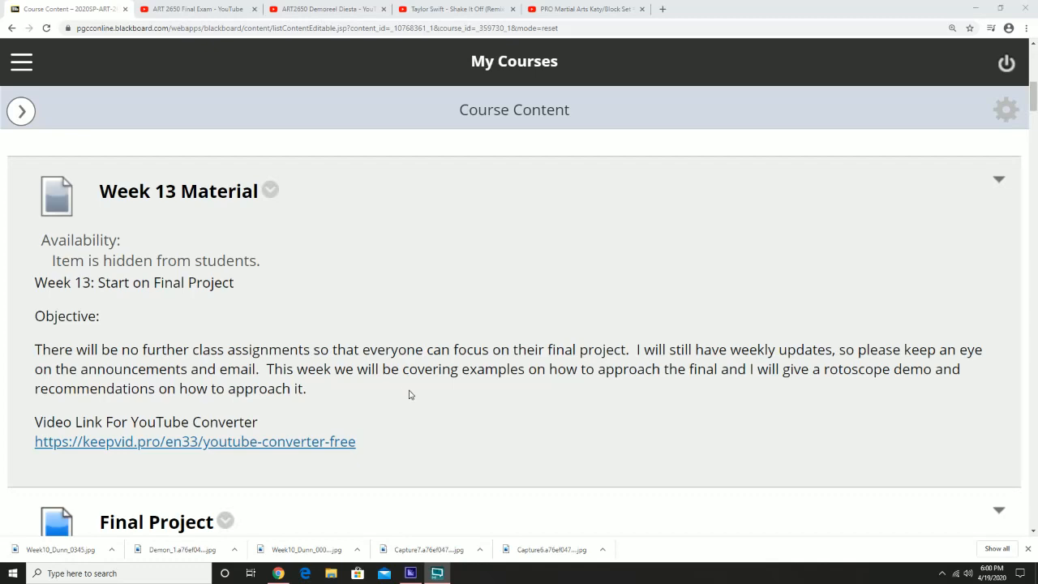
# Read the Final Project requirements and due dates on the course content page
pyautogui.scroll(-2, 310, 408)
pyautogui.scroll(-2, 310, 408)
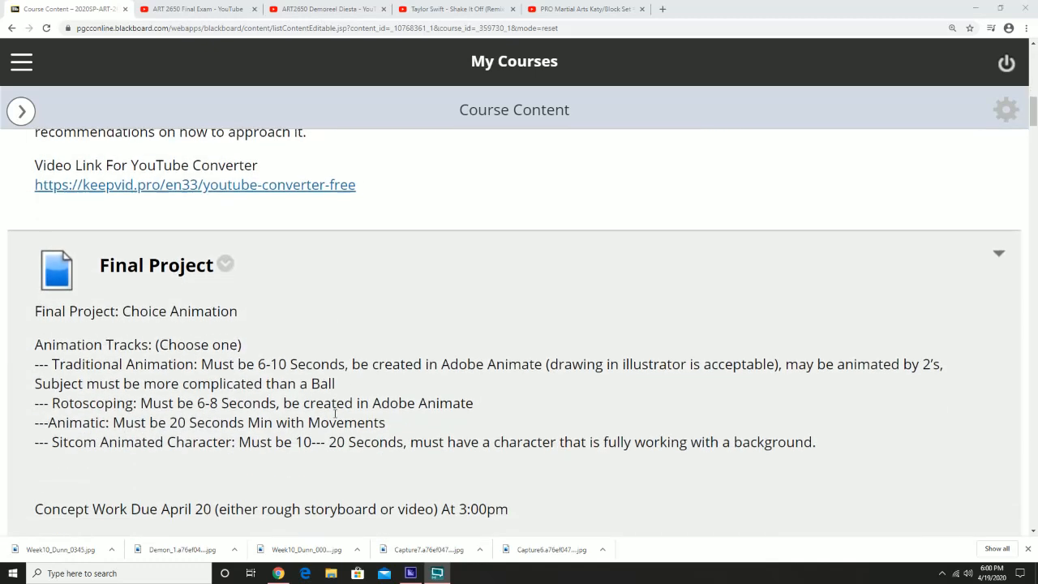
pyautogui.scroll(-1, 335, 413)
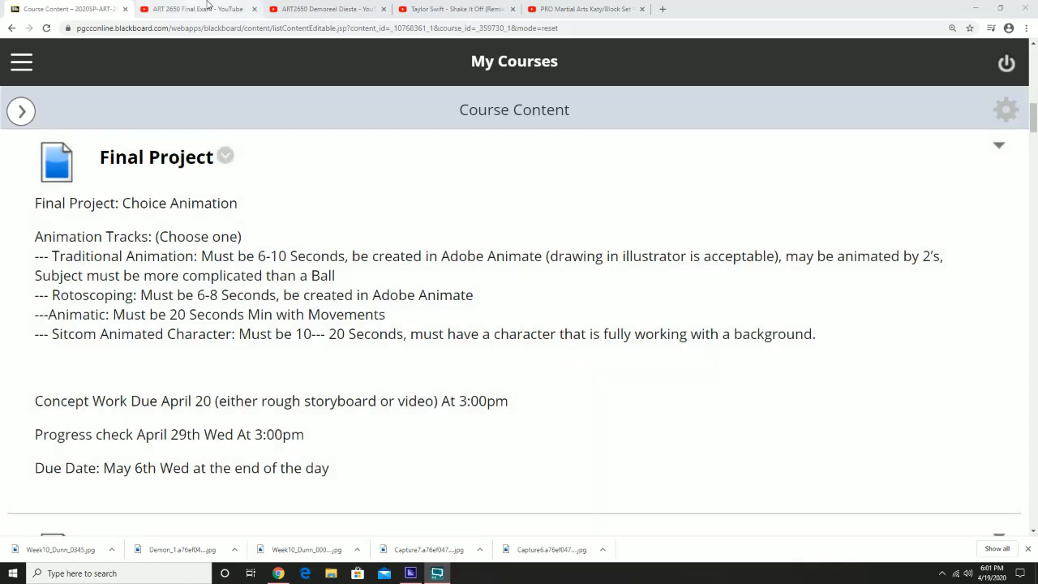
# Play the ART 2650 Final Exam video from the "A rising gesture" title and pause it at the credits
pyautogui.click(208, 7)
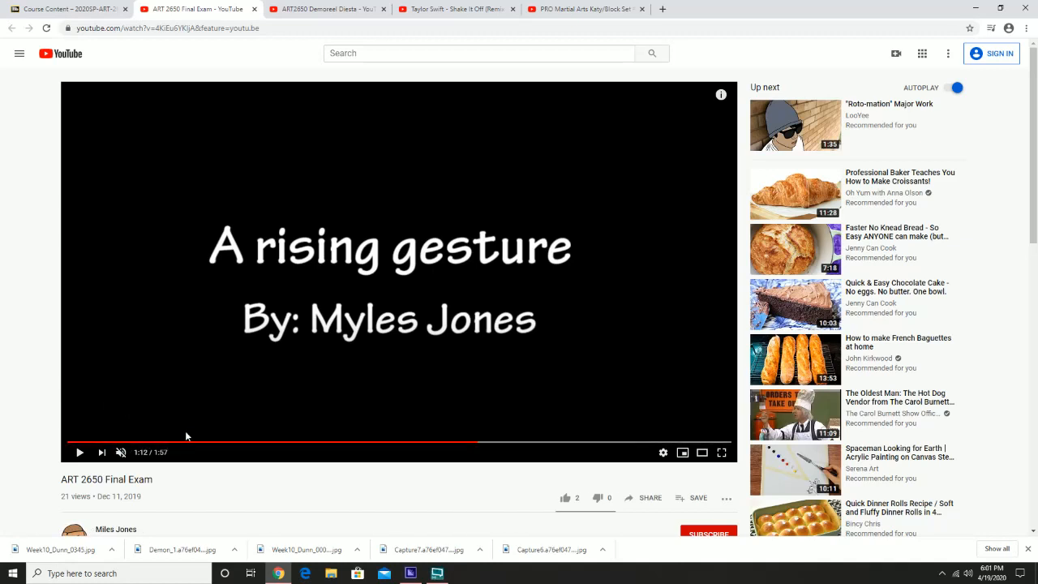
pyautogui.hotkey('ctrl', 'Tab')
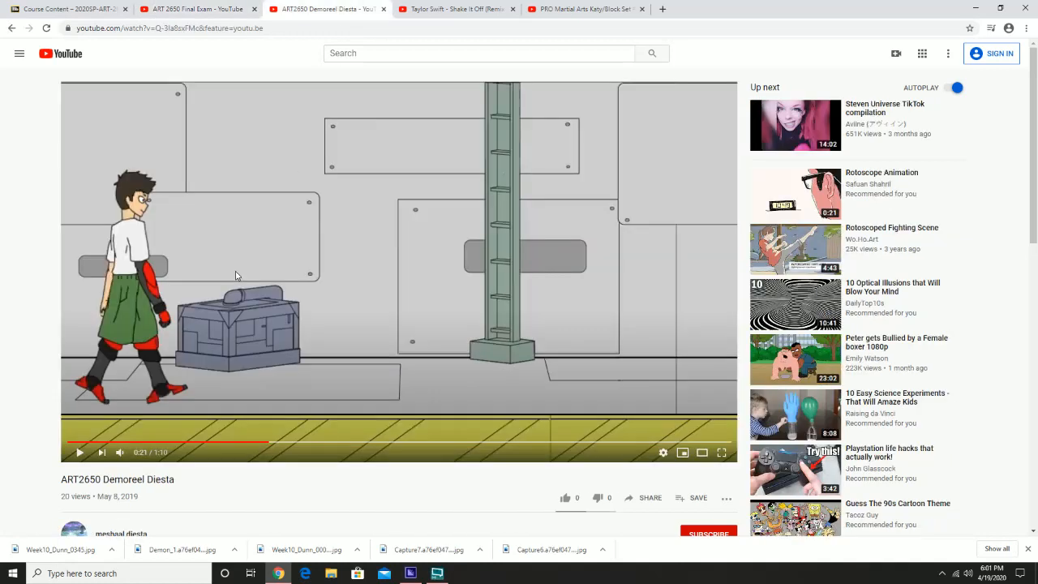
pyautogui.click(167, 5)
pyautogui.click(79, 454)
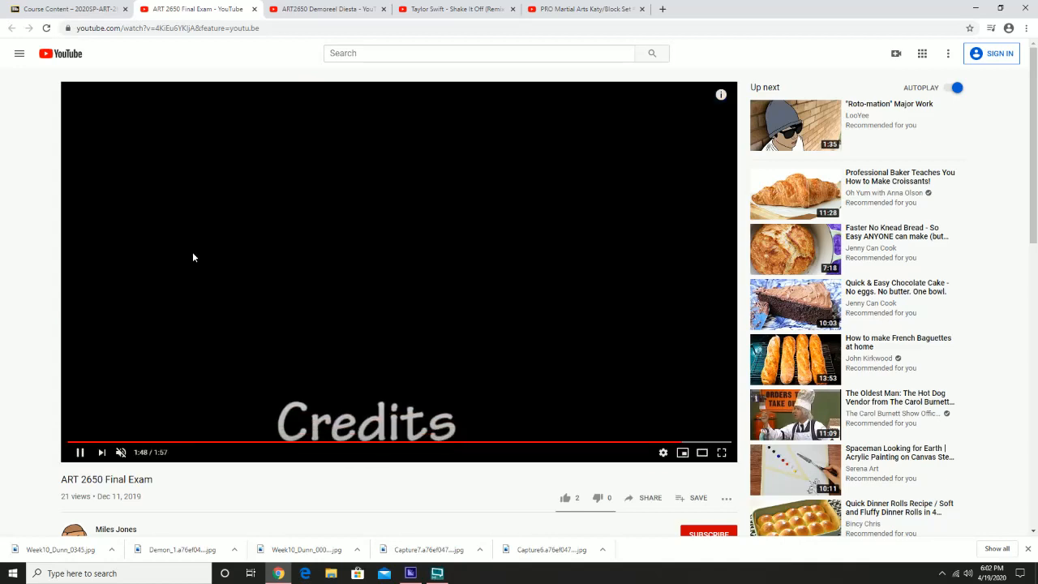
pyautogui.click(80, 452)
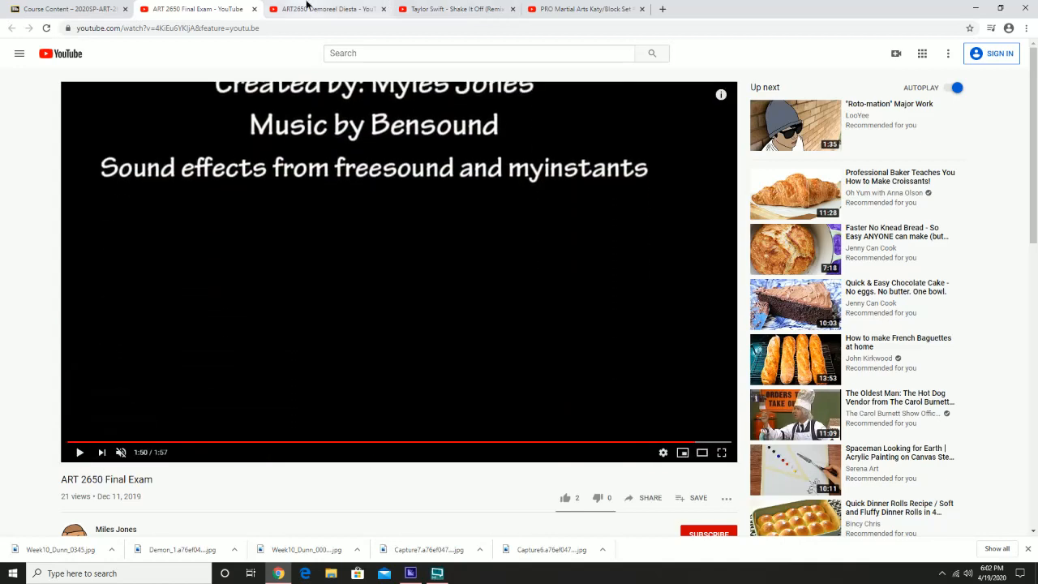
# Play the ART2650 Demoreel video from the Pillow Animation title at 0:07 and pause it at the Walk Cycle and Head Turn title
pyautogui.click(307, 6)
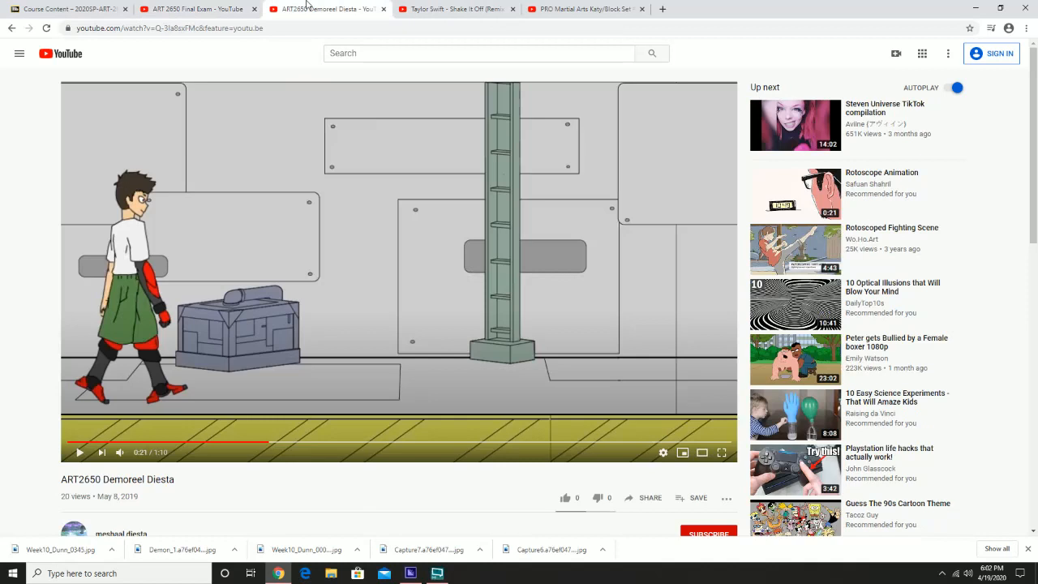
pyautogui.click(172, 443)
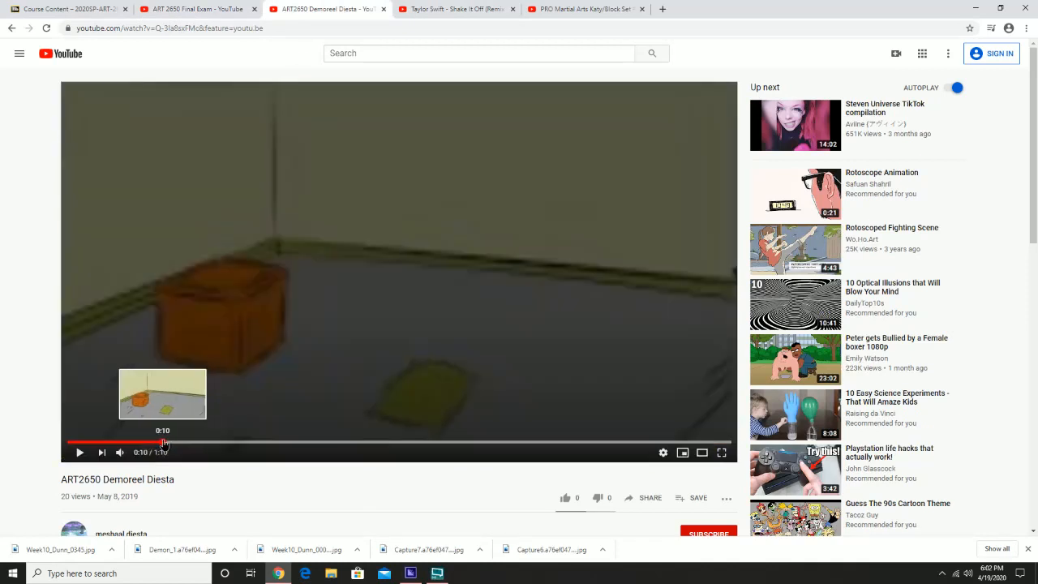
pyautogui.moveTo(164, 443); pyautogui.dragTo(150, 443)
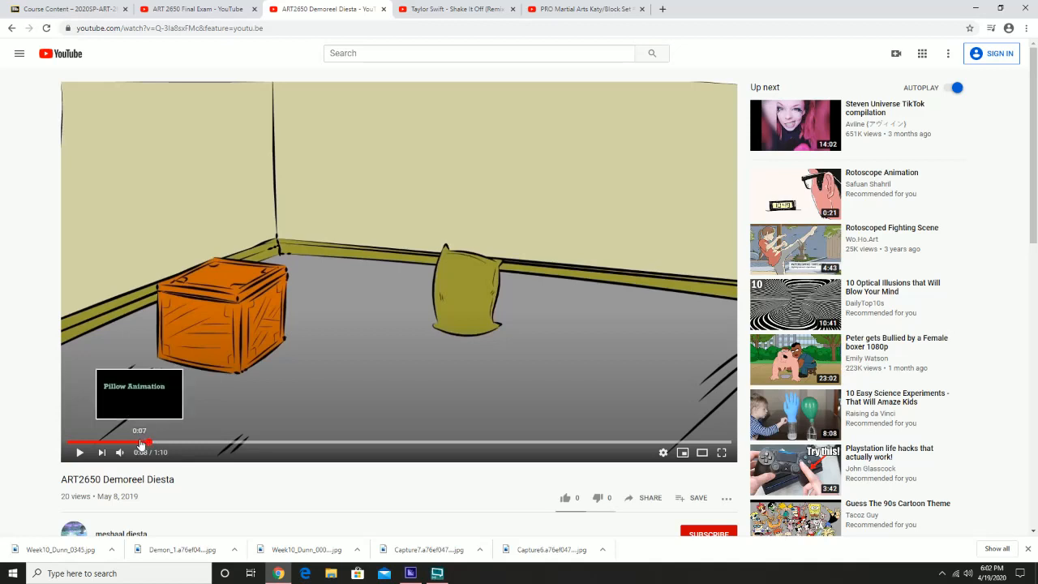
pyautogui.click(142, 443)
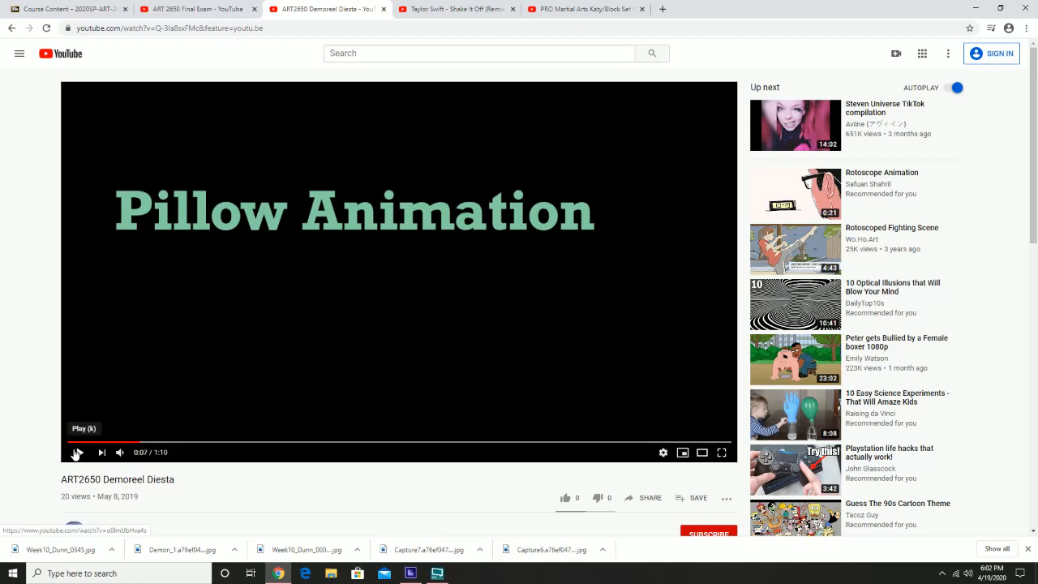
pyautogui.click(77, 453)
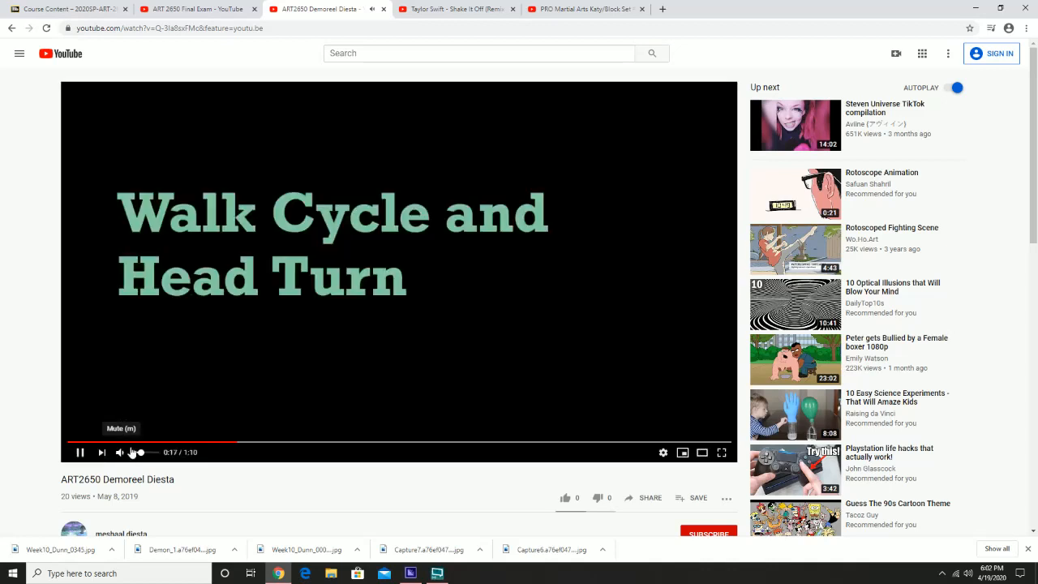
pyautogui.click(178, 378)
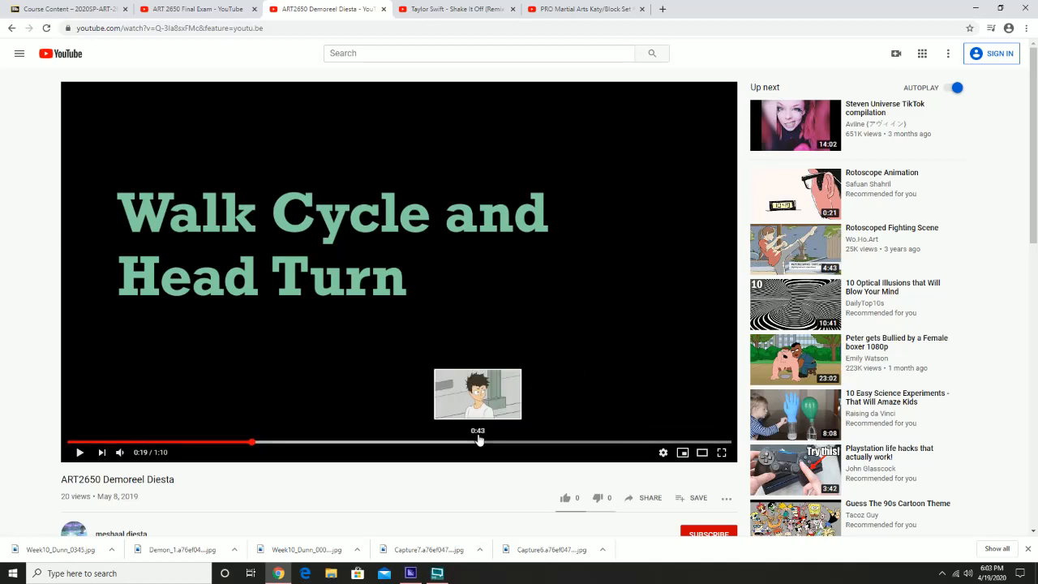
# Watch the demo reel's Final Animation: Meet Up segment from 0:46, ending on the phone scene at 0:56
pyautogui.click(558, 444)
pyautogui.moveTo(558, 445); pyautogui.dragTo(513, 444)
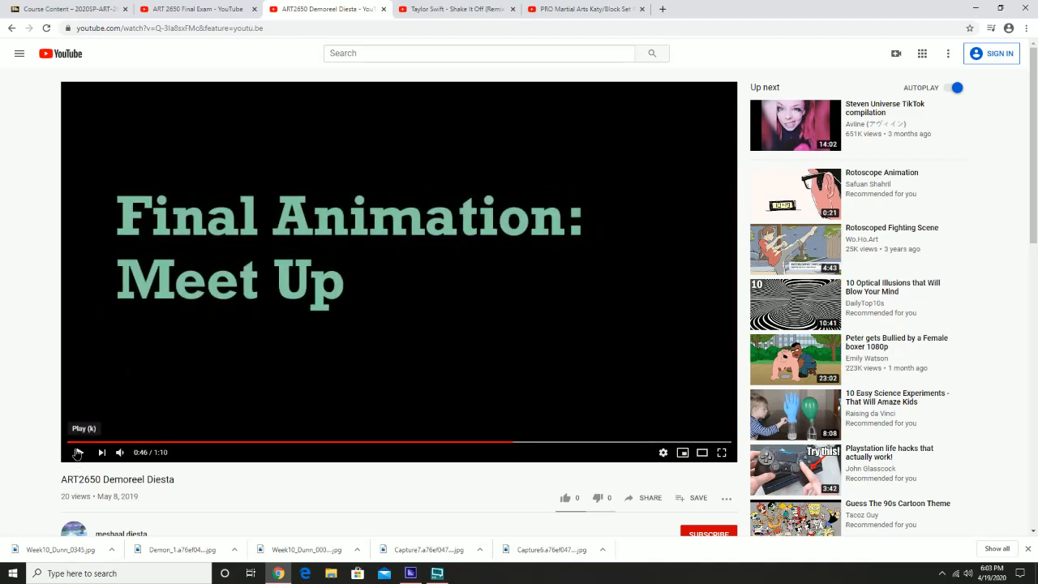
pyautogui.click(78, 452)
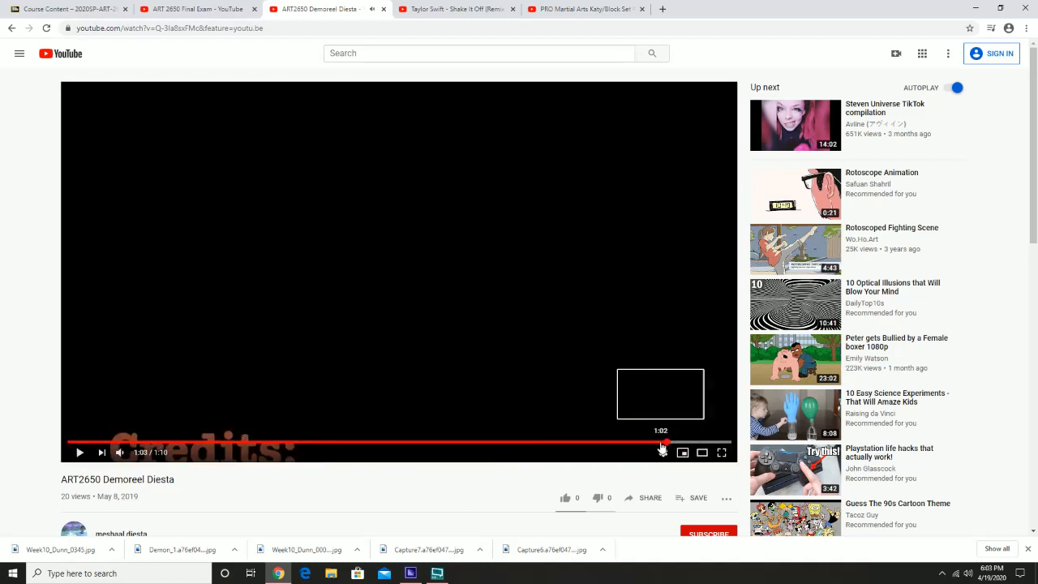
pyautogui.click(640, 445)
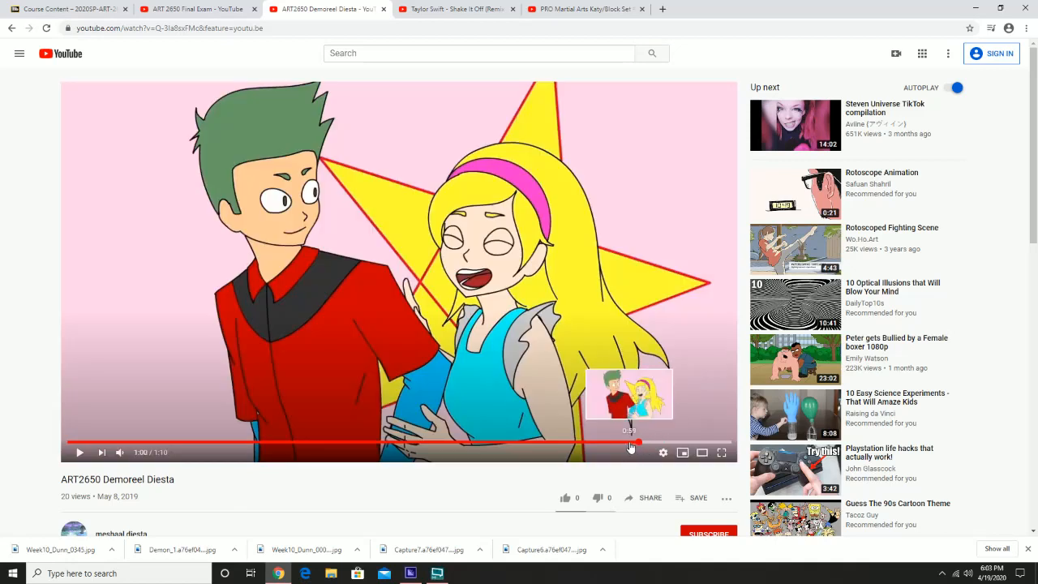
pyautogui.click(629, 446)
pyautogui.click(616, 445)
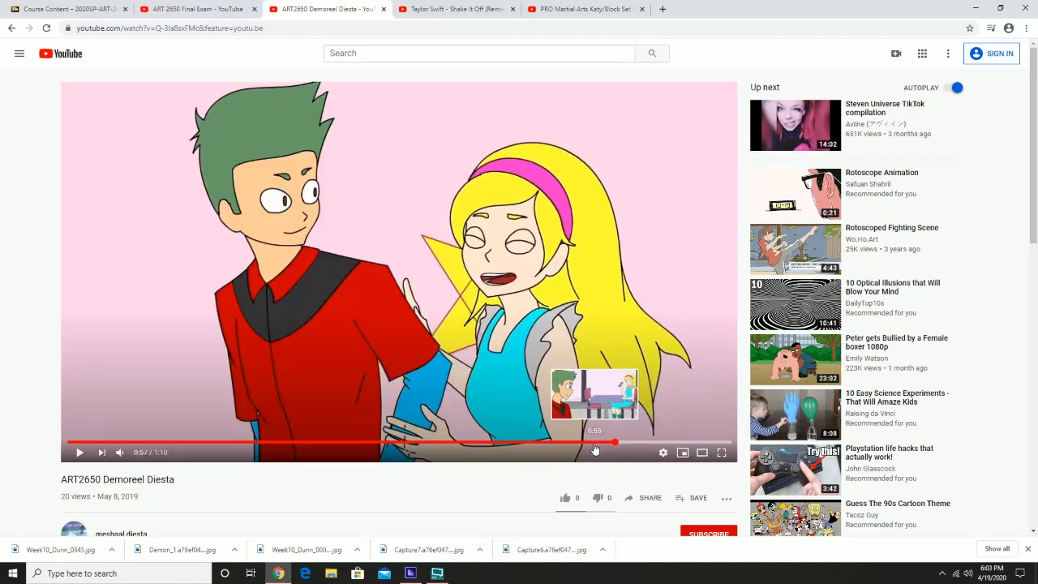
pyautogui.click(593, 445)
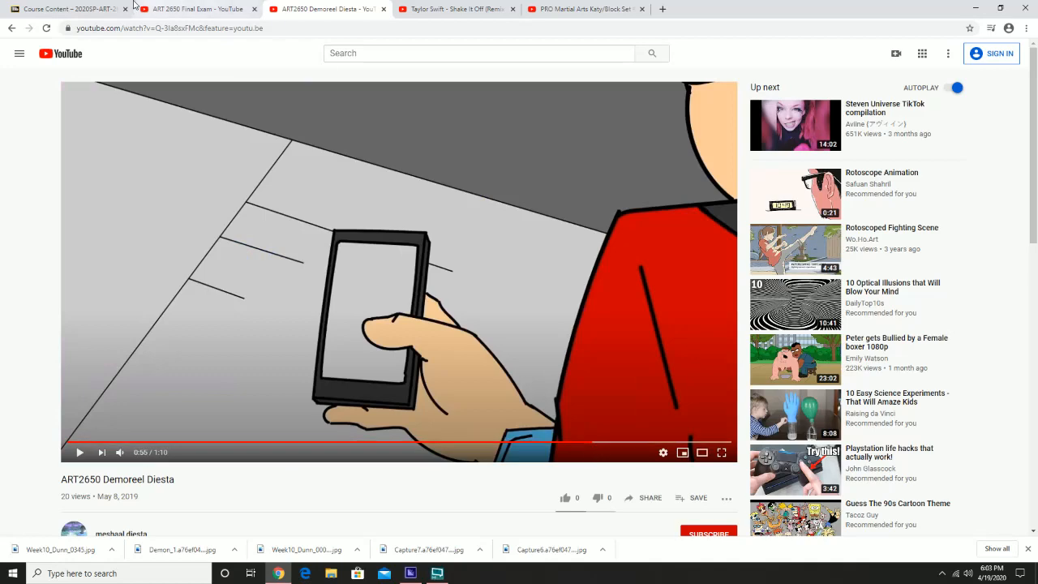
# Recheck the Final Project requirements, and replay the end of the demo reel's final animation up to the credits
pyautogui.click(73, 9)
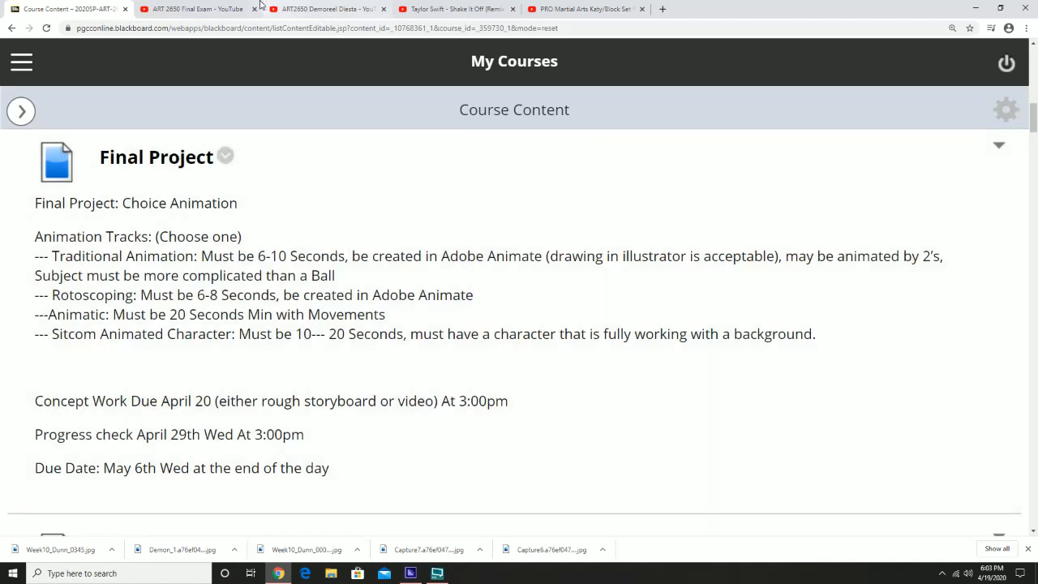
pyautogui.click(197, 8)
pyautogui.click(346, 9)
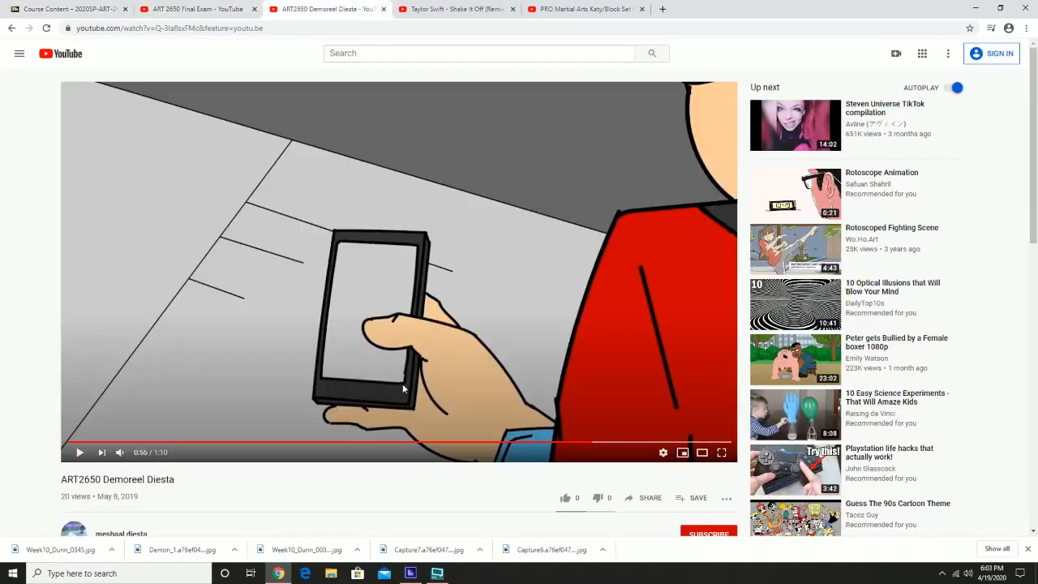
pyautogui.click(539, 446)
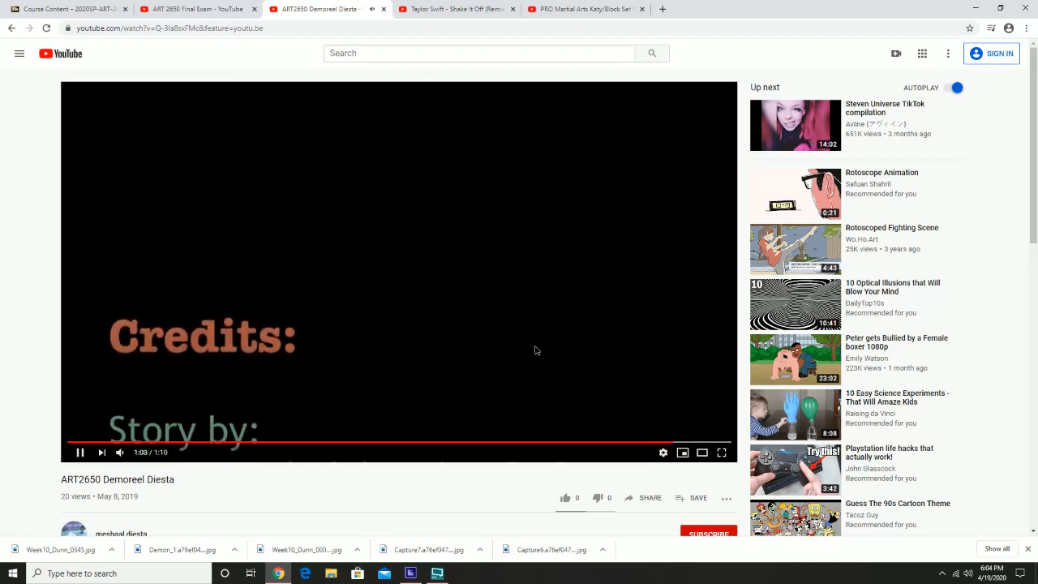
pyautogui.click(535, 350)
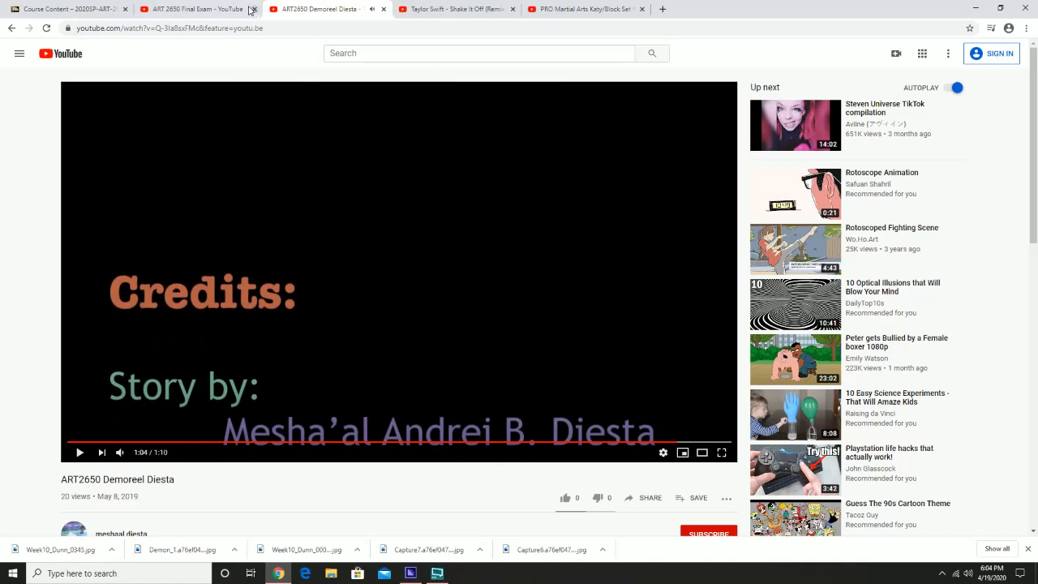
# Play the demo reel's walk cycle segment from 0:29 and pause it at the Final Animation: Meet Up title
pyautogui.click(350, 442)
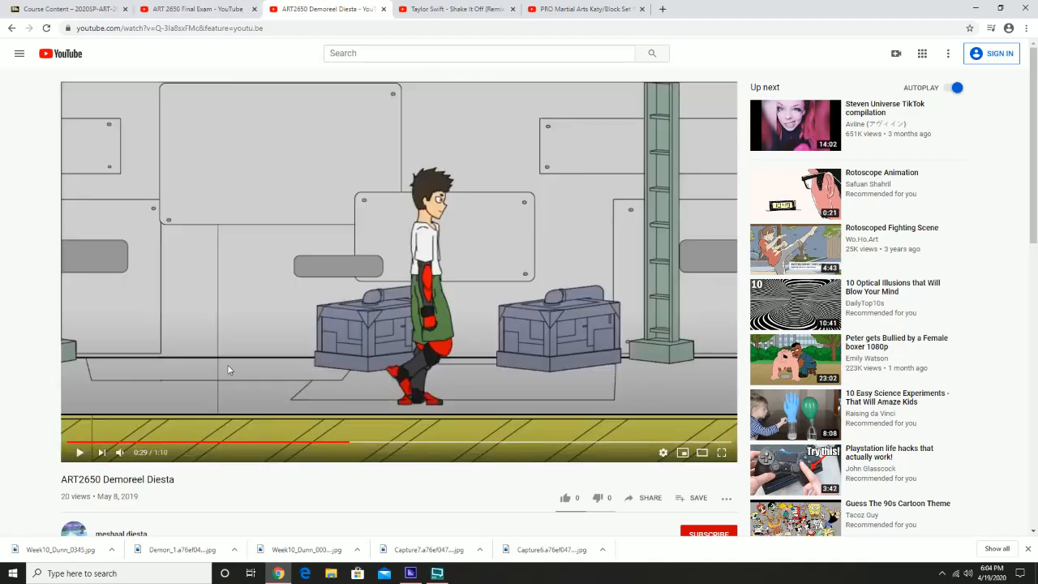
pyautogui.click(228, 369)
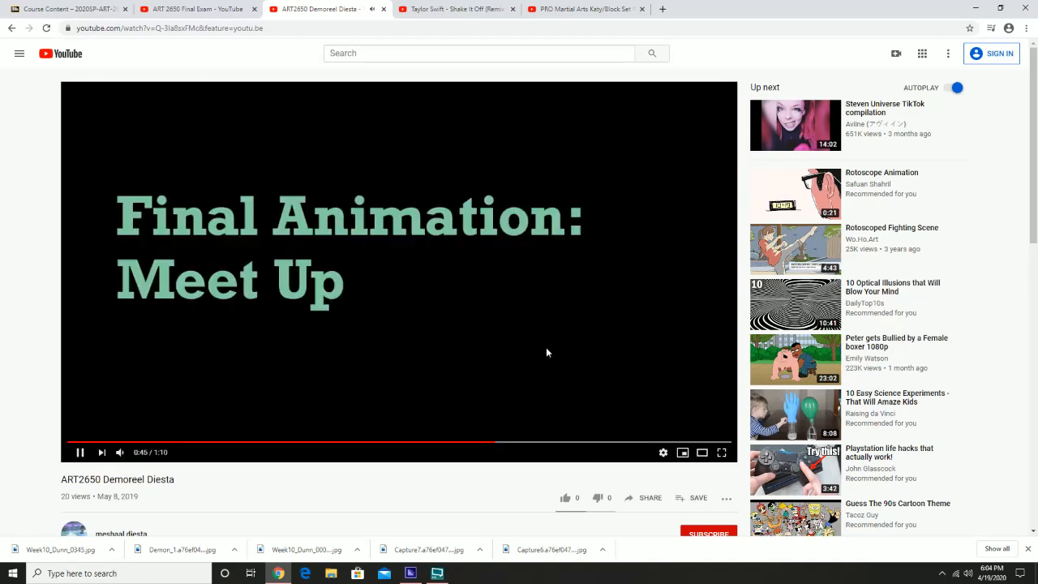
pyautogui.click(546, 349)
# Return to the Final Project requirements and highlight the Animatic track line
pyautogui.click(44, 7)
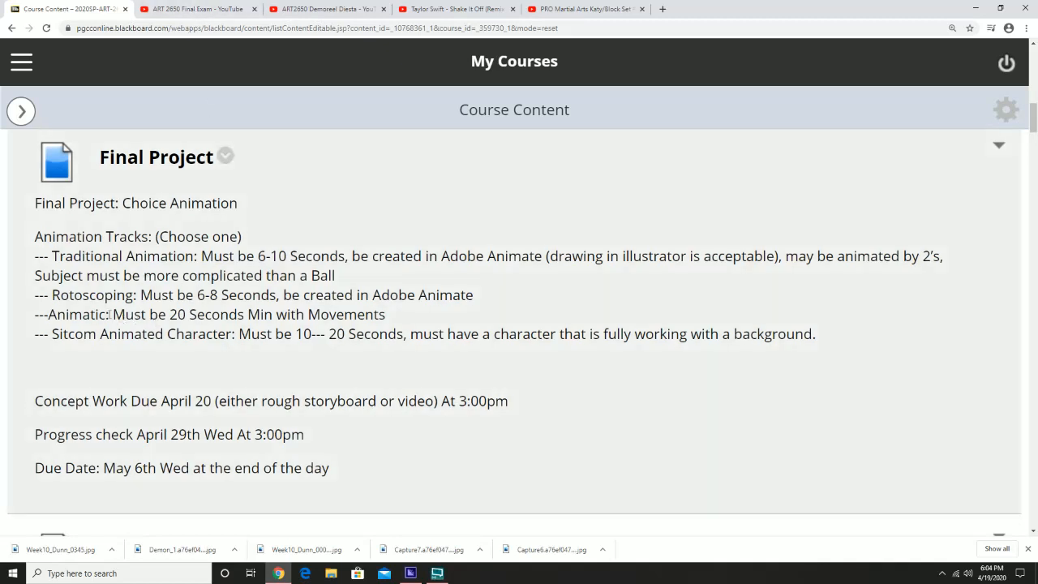
pyautogui.moveTo(110, 314); pyautogui.dragTo(276, 315)
pyautogui.moveTo(391, 316); pyautogui.dragTo(45, 314)
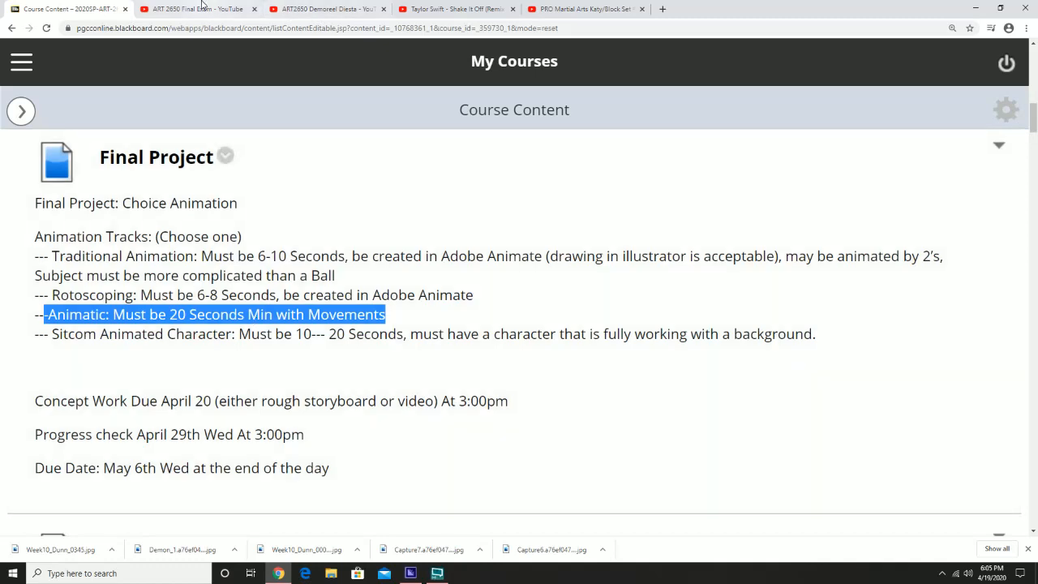
# Play the "A Not So Big Adventure" animatic in the Final Exam video with sound on, and pause it at 1:00
pyautogui.click(203, 8)
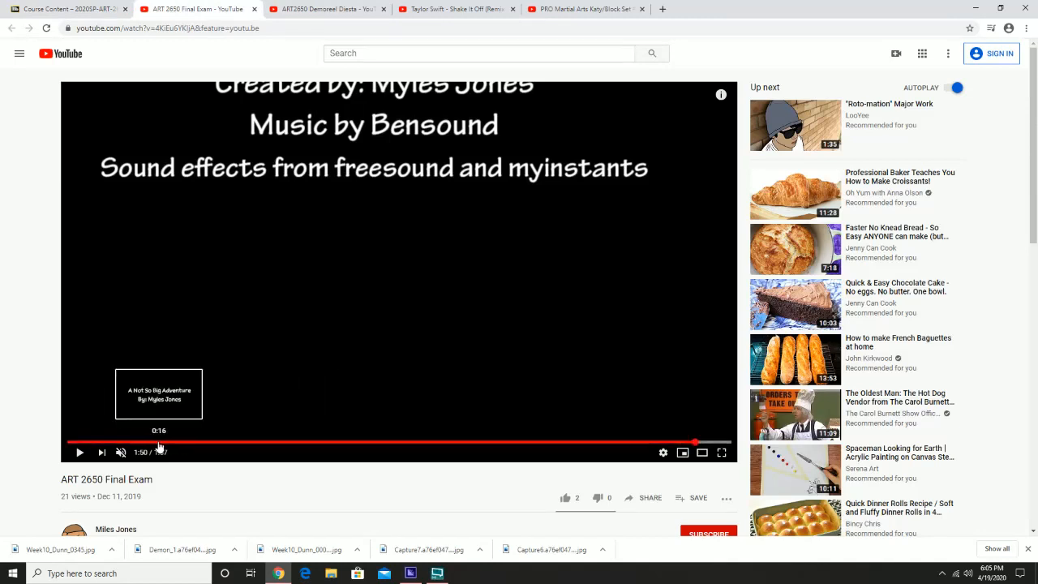
pyautogui.click(150, 444)
pyautogui.click(79, 454)
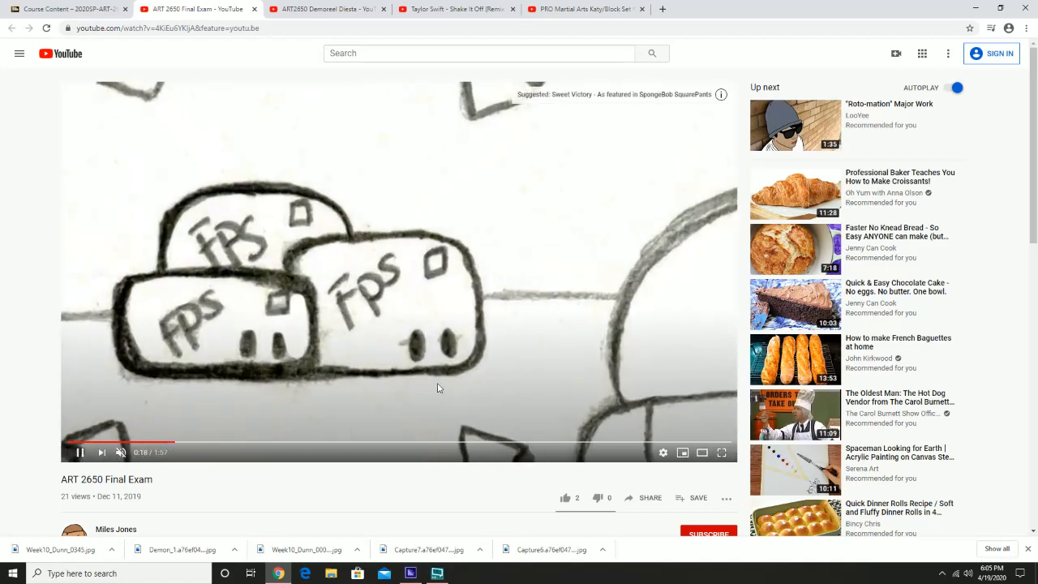
pyautogui.click(120, 453)
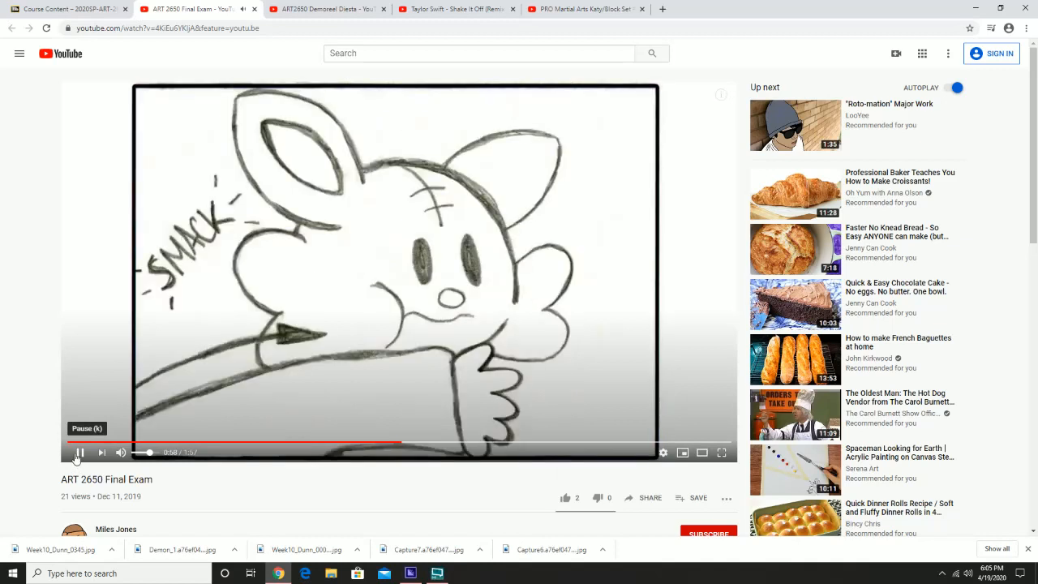
pyautogui.click(78, 452)
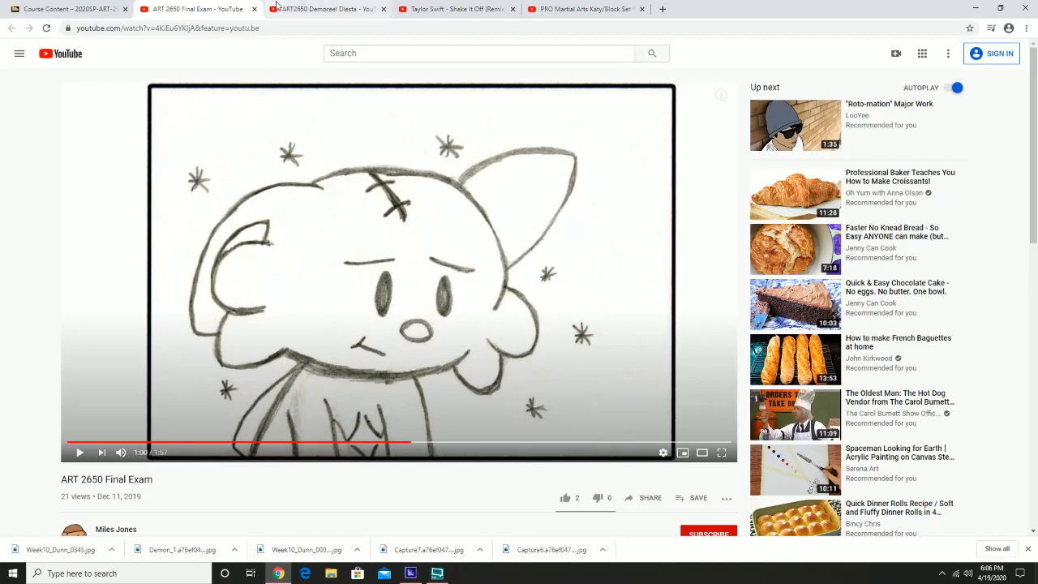
# Revisit the demo reel, and clear the text highlight in the course page's Final Project requirements
pyautogui.click(323, 5)
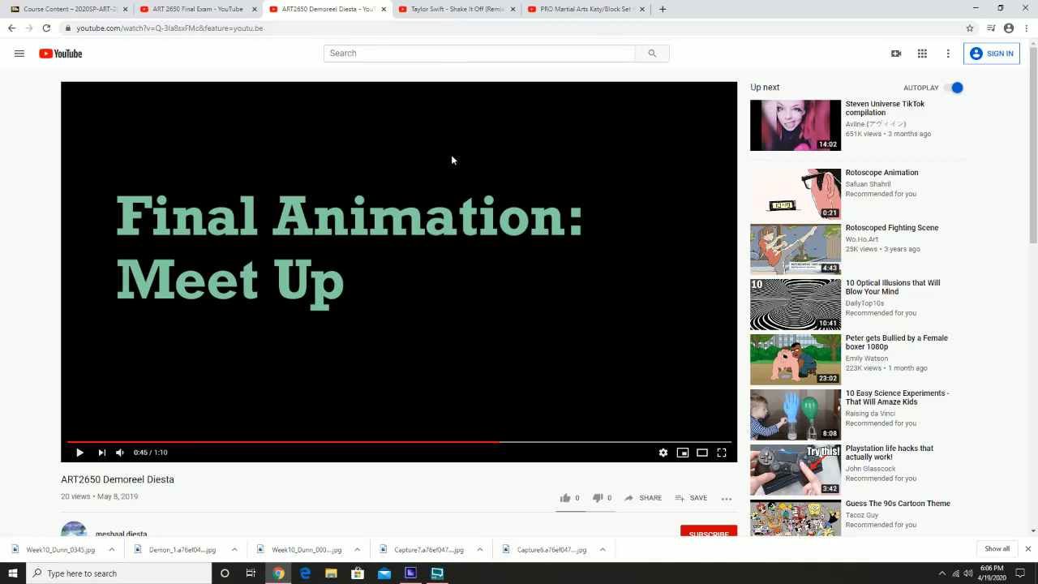
pyautogui.click(50, 9)
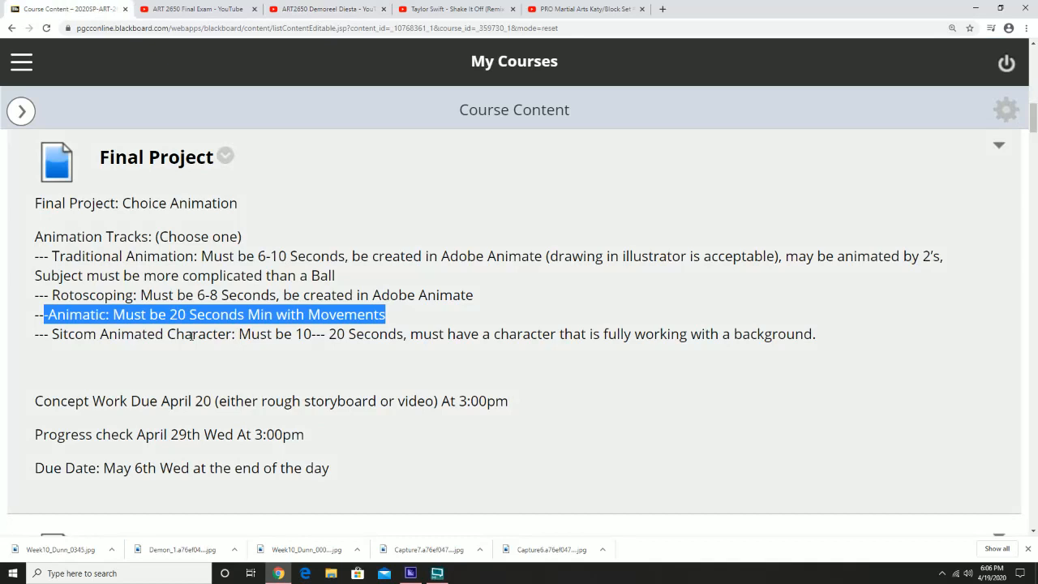
pyautogui.click(83, 295)
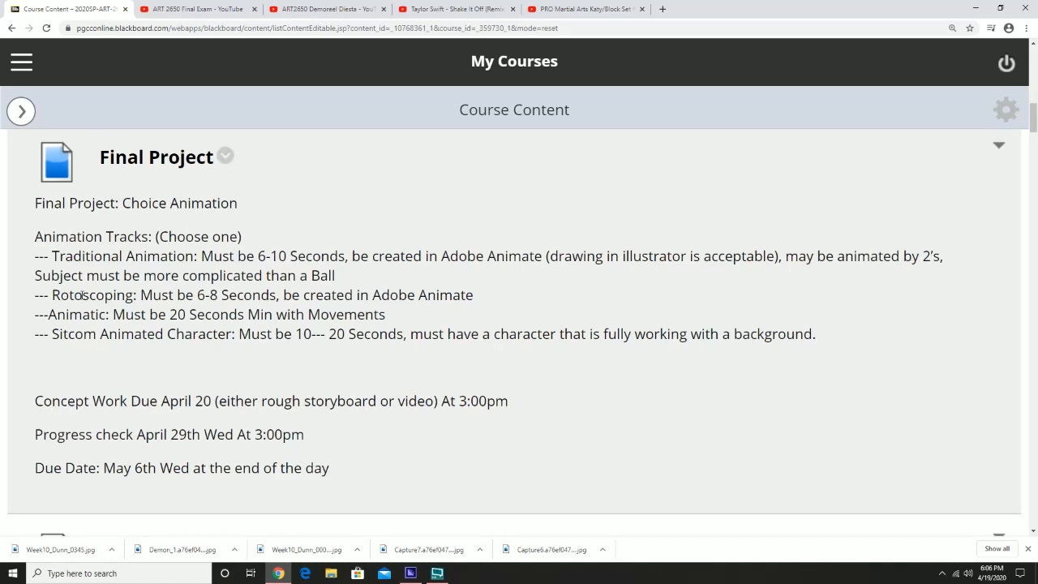
# Examine the topics, video links and Assignment 12 rubric under Week 12 Material
pyautogui.scroll(-5, 81, 295)
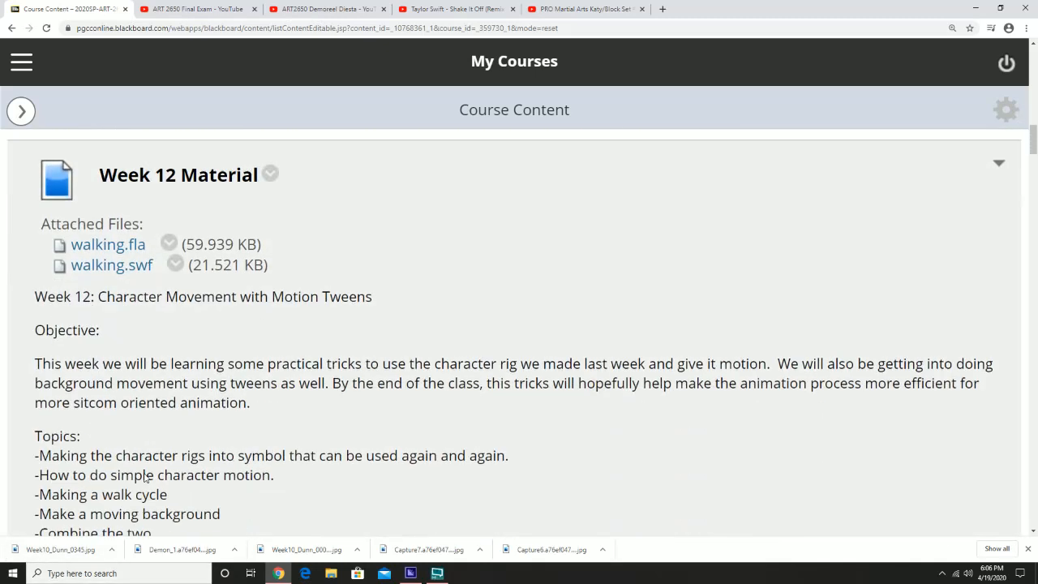
pyautogui.scroll(-5, 145, 477)
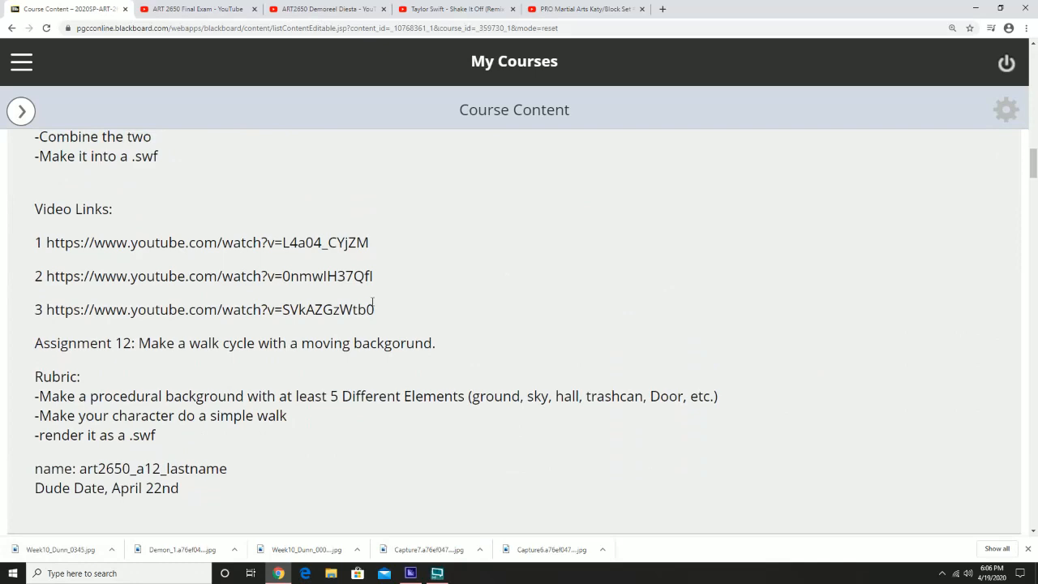
pyautogui.scroll(2, 403, 298)
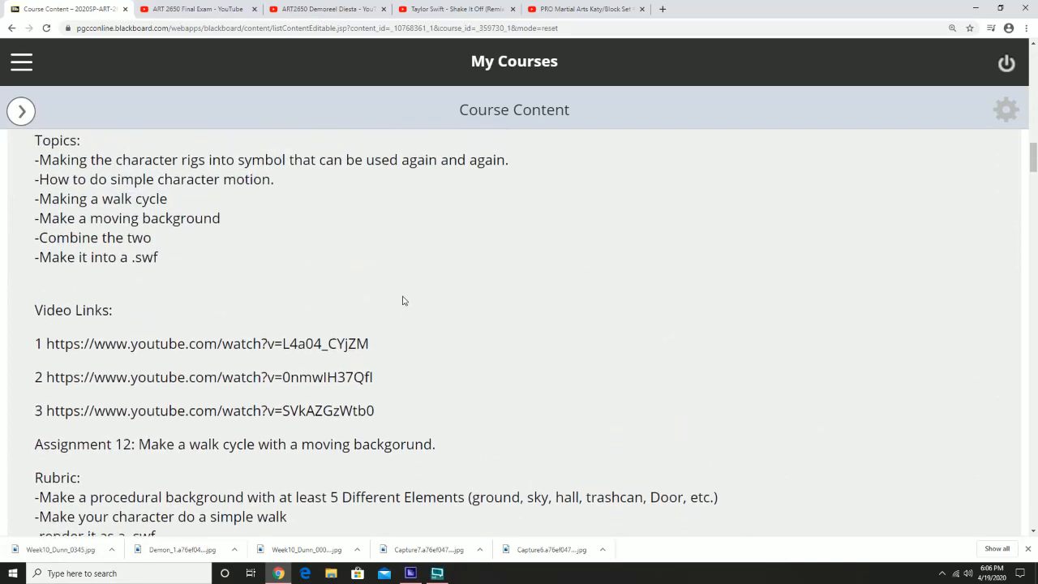
# Review the Assignment 12 details, the Final Project tracks and due dates, and the Week 13 Material with its YouTube converter link
pyautogui.scroll(-2, 461, 329)
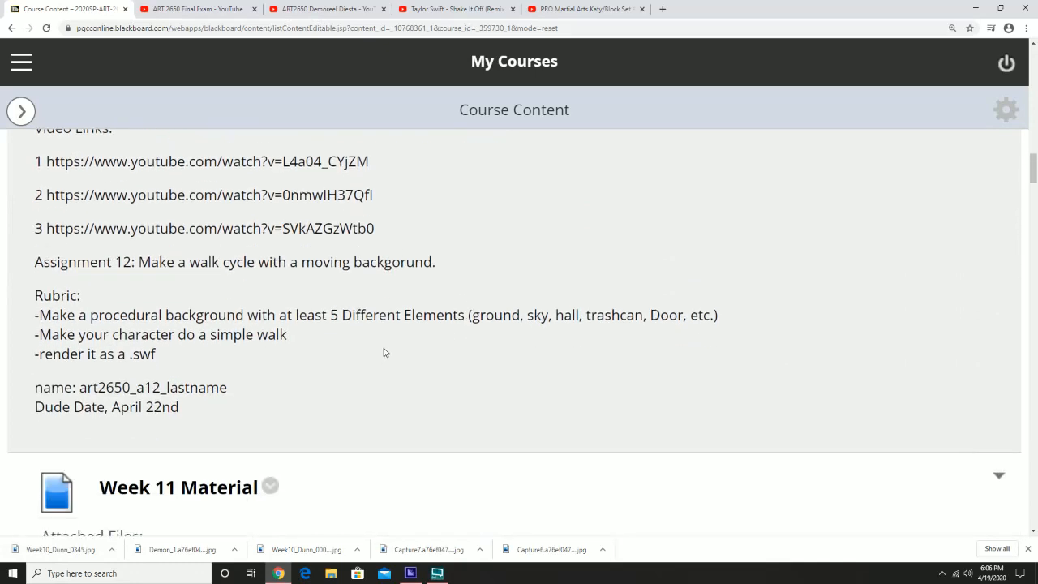
pyautogui.scroll(4, 389, 352)
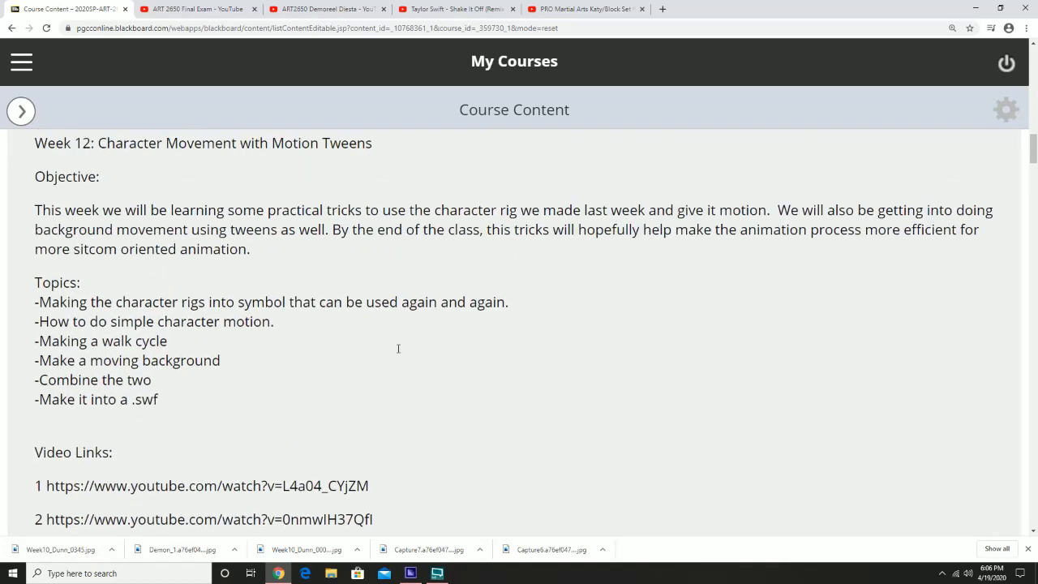
pyautogui.scroll(3, 401, 353)
pyautogui.scroll(2, 406, 357)
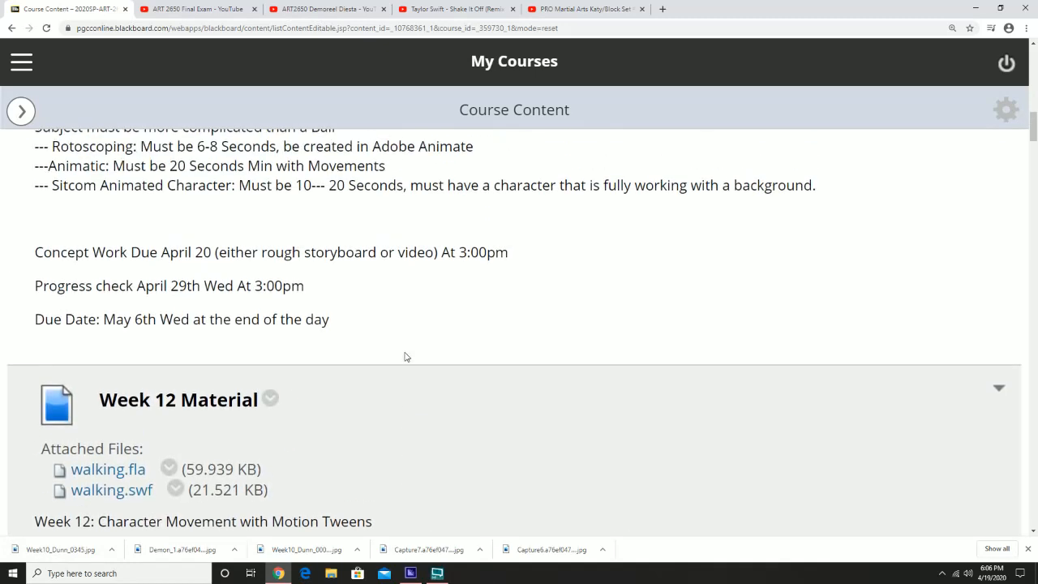
pyautogui.scroll(3, 405, 357)
pyautogui.scroll(1, 436, 343)
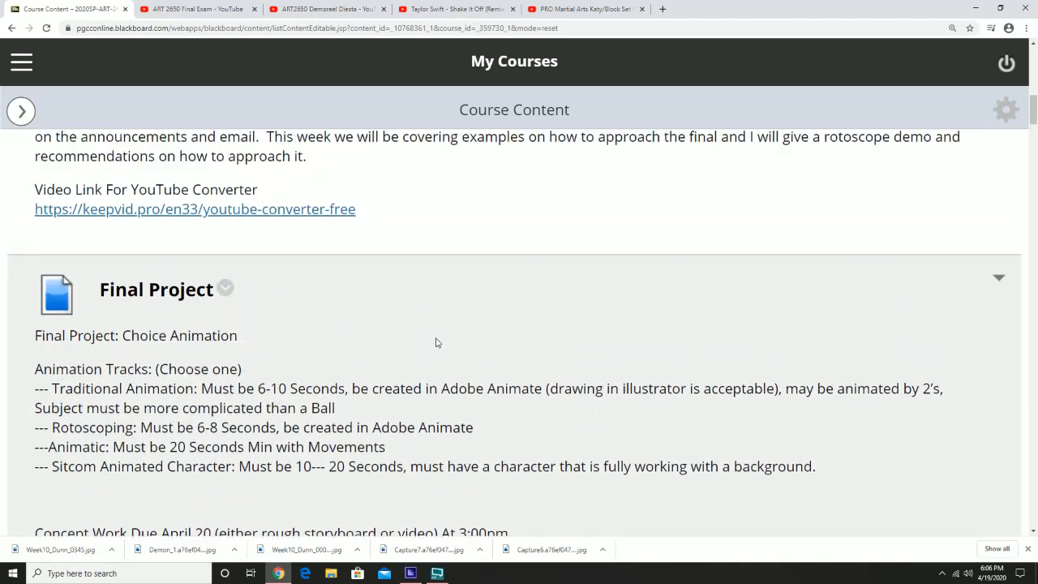
pyautogui.scroll(3, 461, 341)
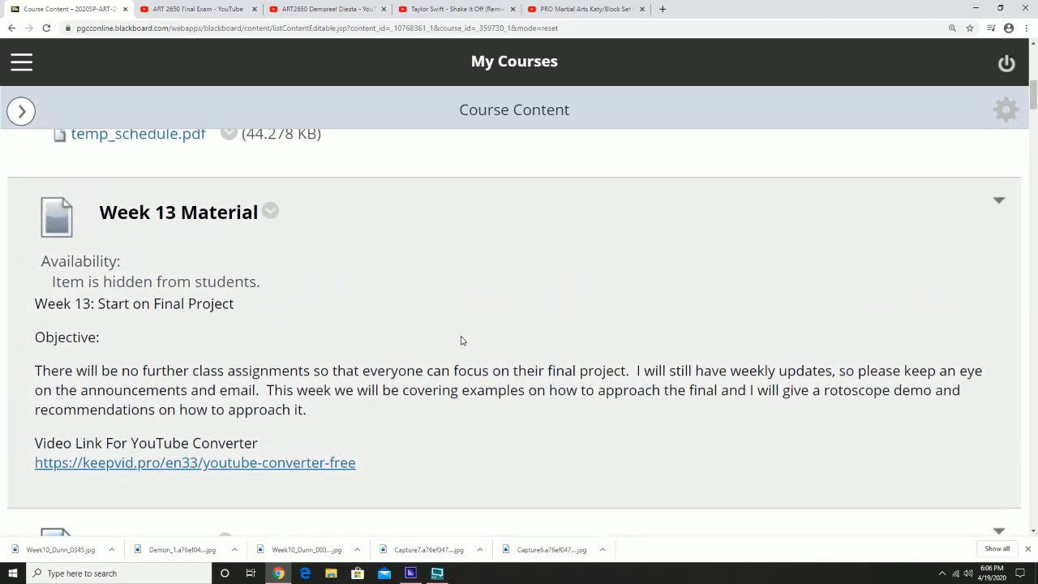
pyautogui.scroll(-3, 466, 370)
pyautogui.scroll(2, 421, 328)
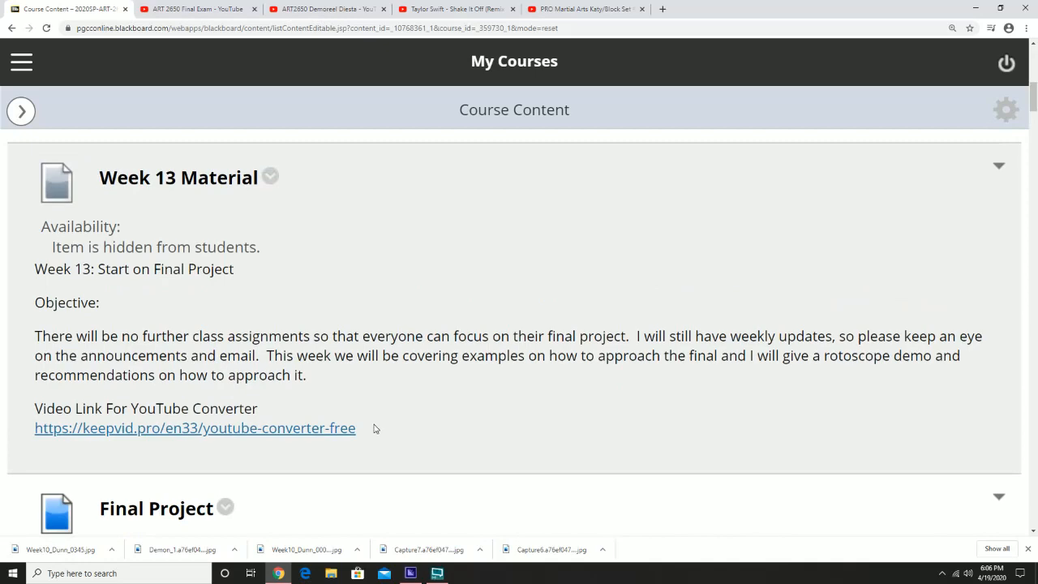
pyautogui.scroll(1, 376, 434)
pyautogui.scroll(-3, 378, 426)
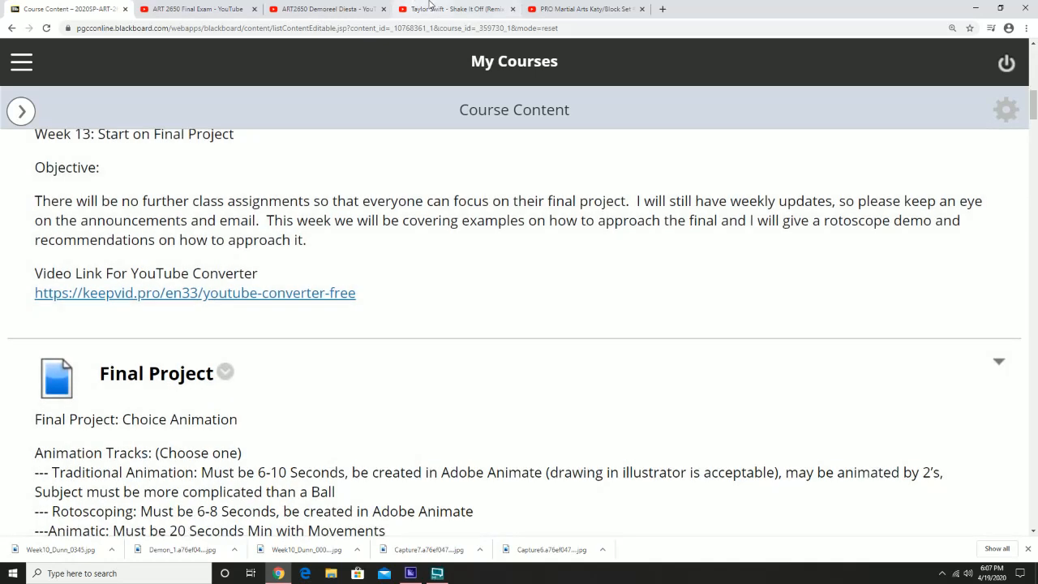
# Play the Taylor Swift "Shake It Off (Remix 2016)" rotoscope video, pause it at 1:25, and return to the Week 13 Material
pyautogui.click(429, 7)
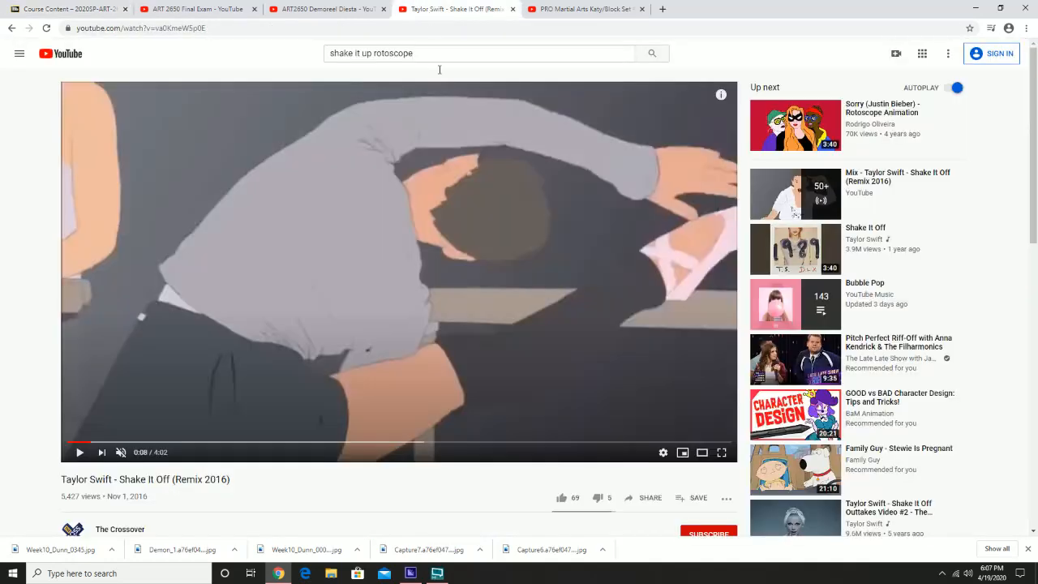
pyautogui.click(79, 453)
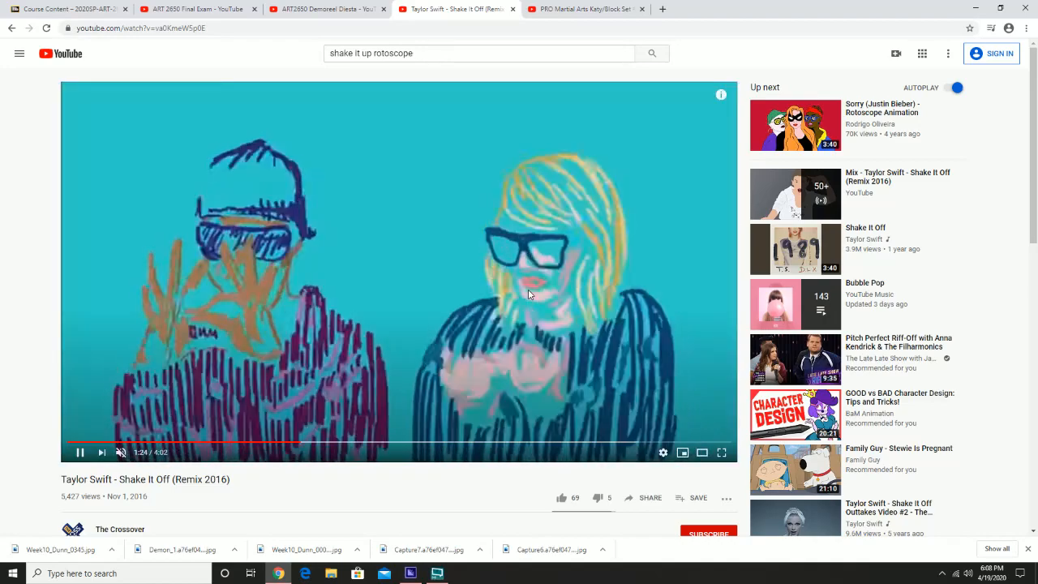
pyautogui.click(528, 295)
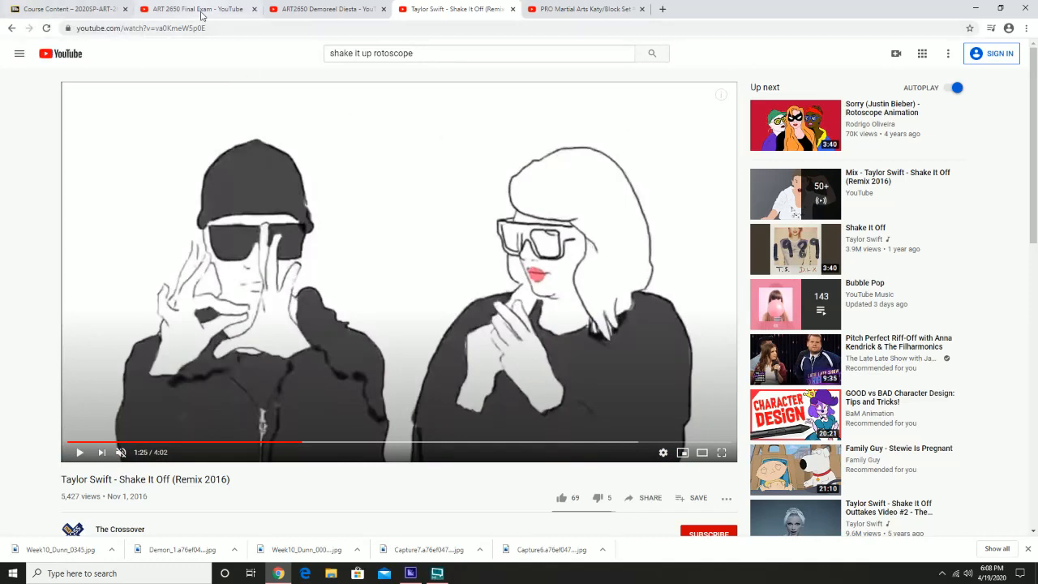
pyautogui.click(62, 8)
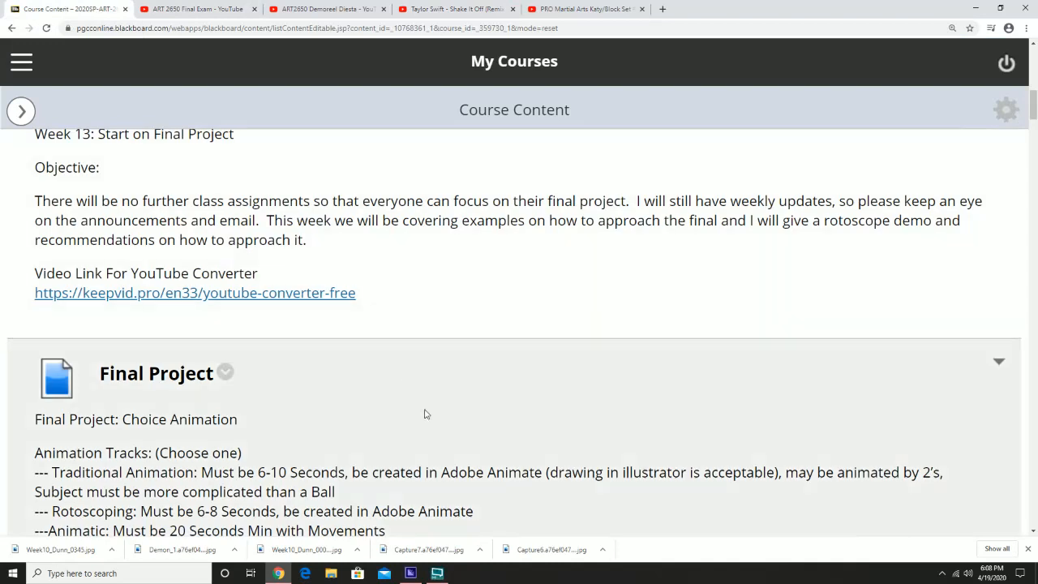
pyautogui.scroll(2, 428, 414)
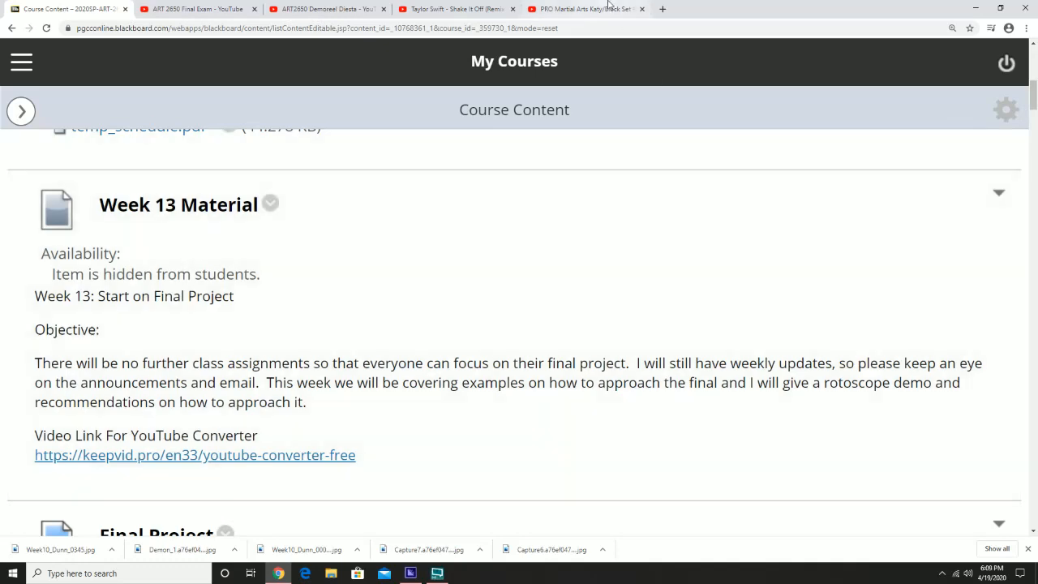
# Play the "PRO Martial Arts Katy/Block Set #1 - Full" video, skipping ahead to 0:12 and 0:22, and pause it at 0:35
pyautogui.click(593, 8)
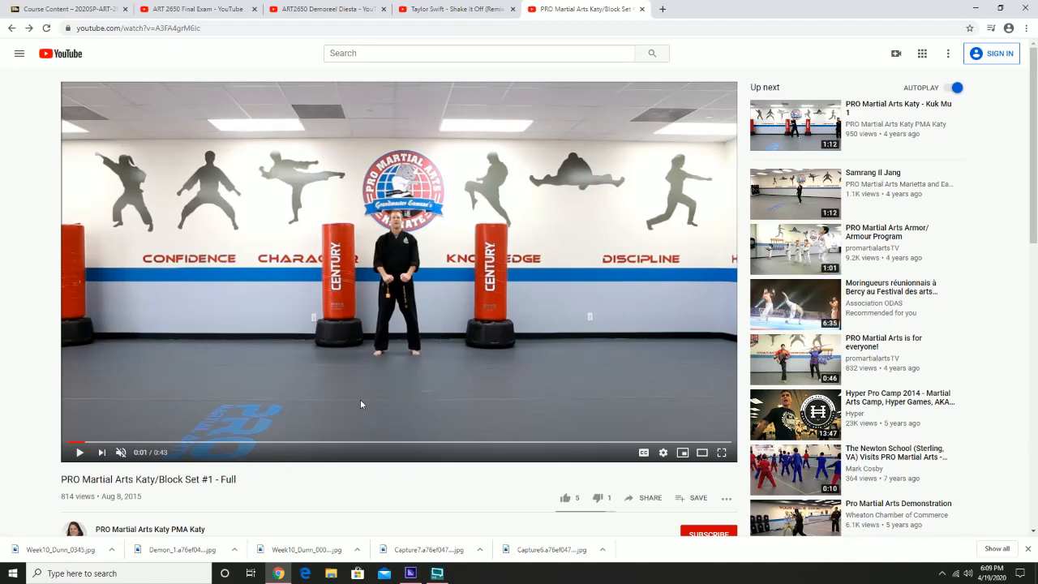
pyautogui.scroll(-1, 210, 476)
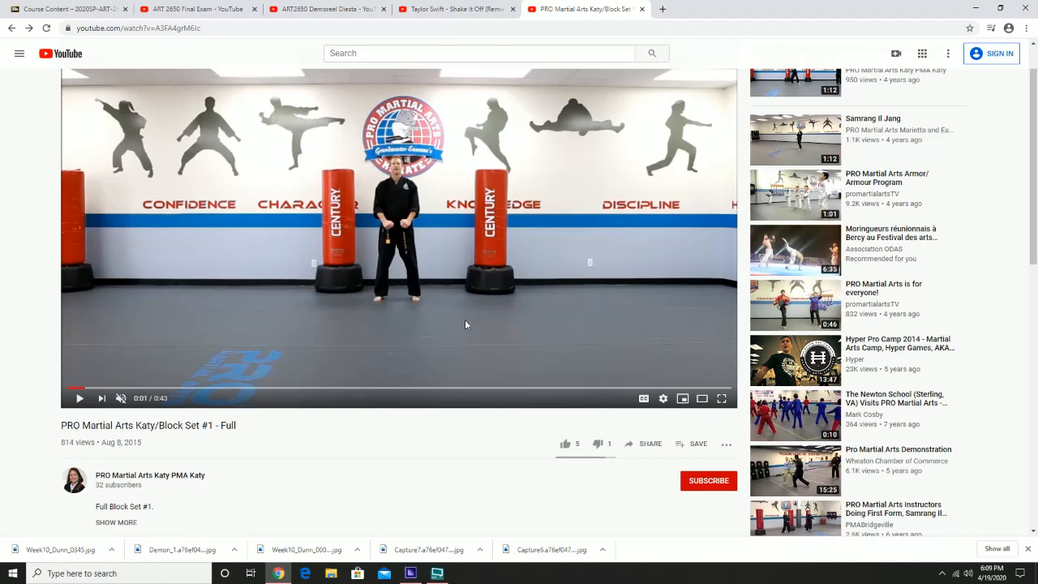
pyautogui.scroll(1, 460, 313)
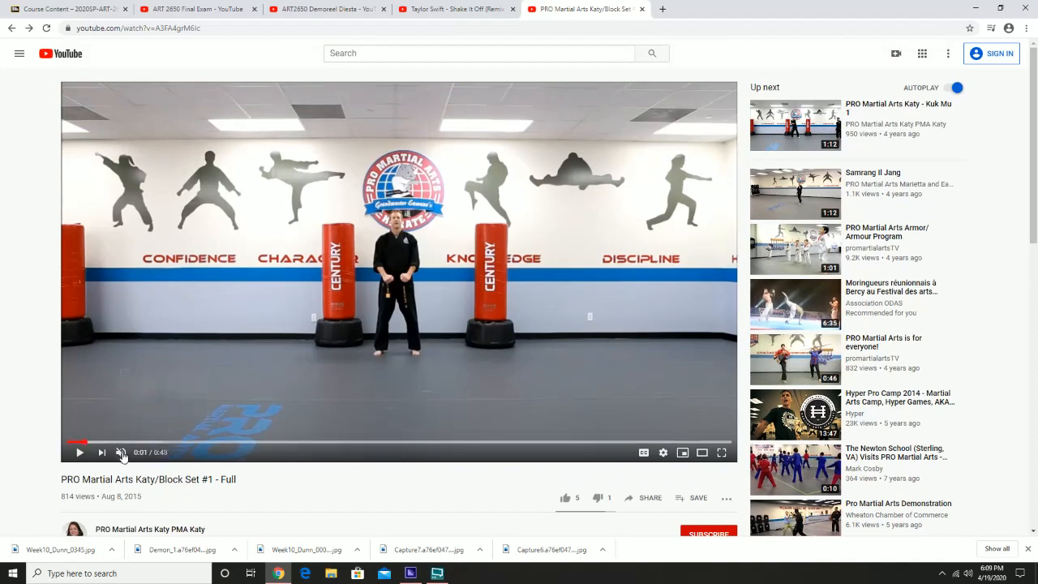
pyautogui.click(80, 453)
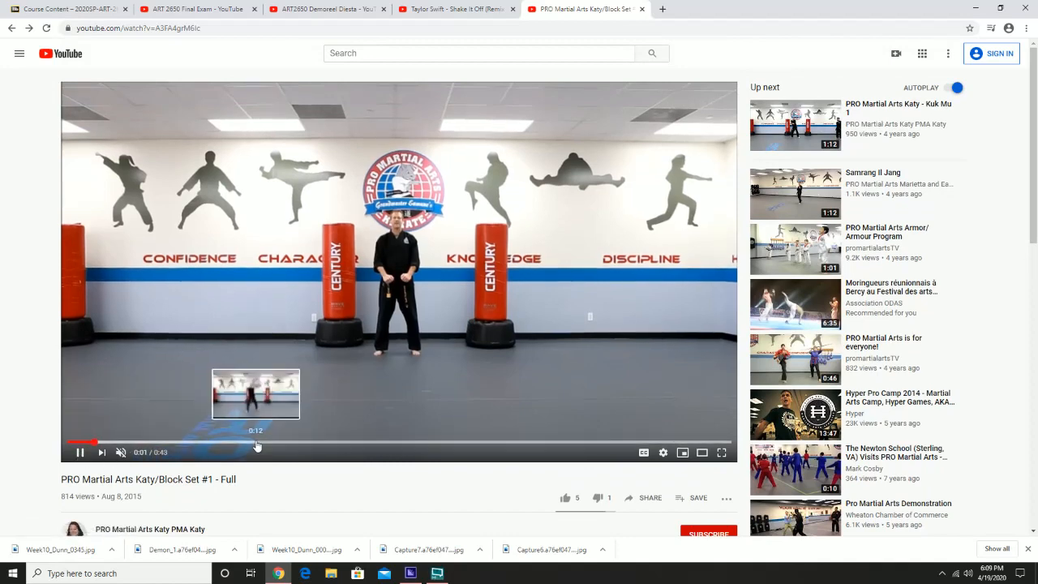
pyautogui.click(258, 444)
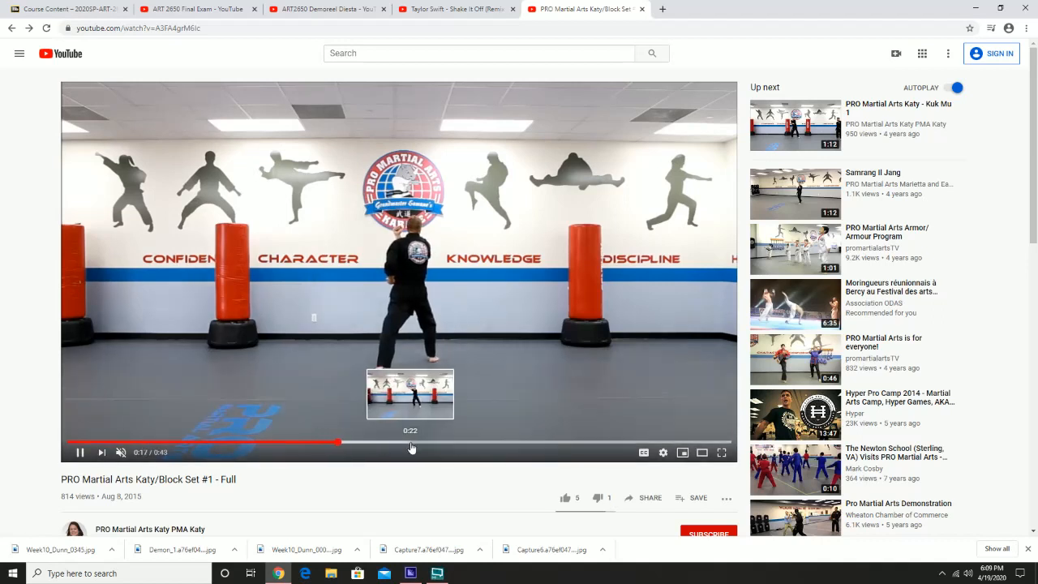
pyautogui.click(410, 443)
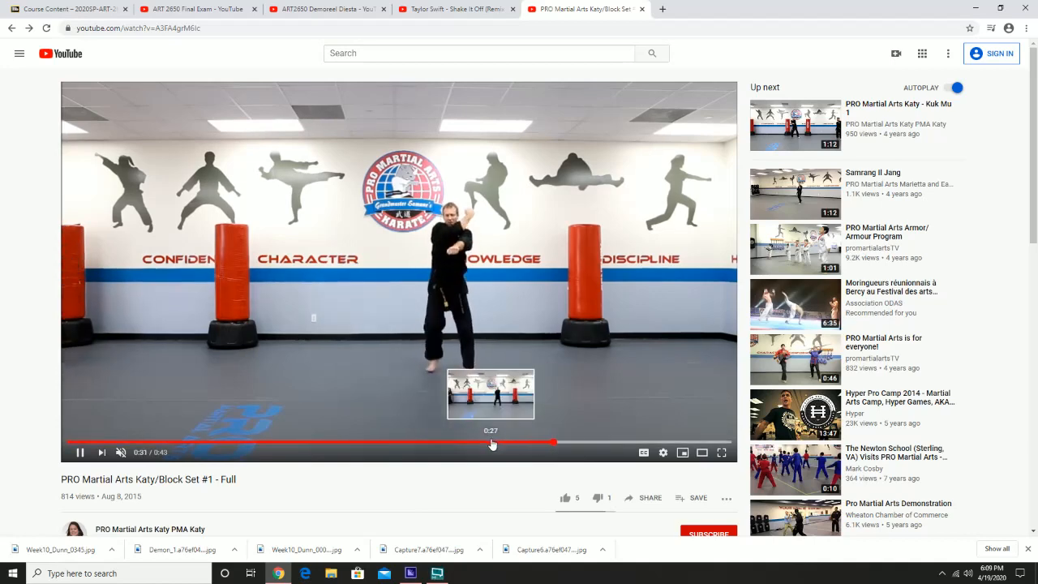
pyautogui.click(529, 324)
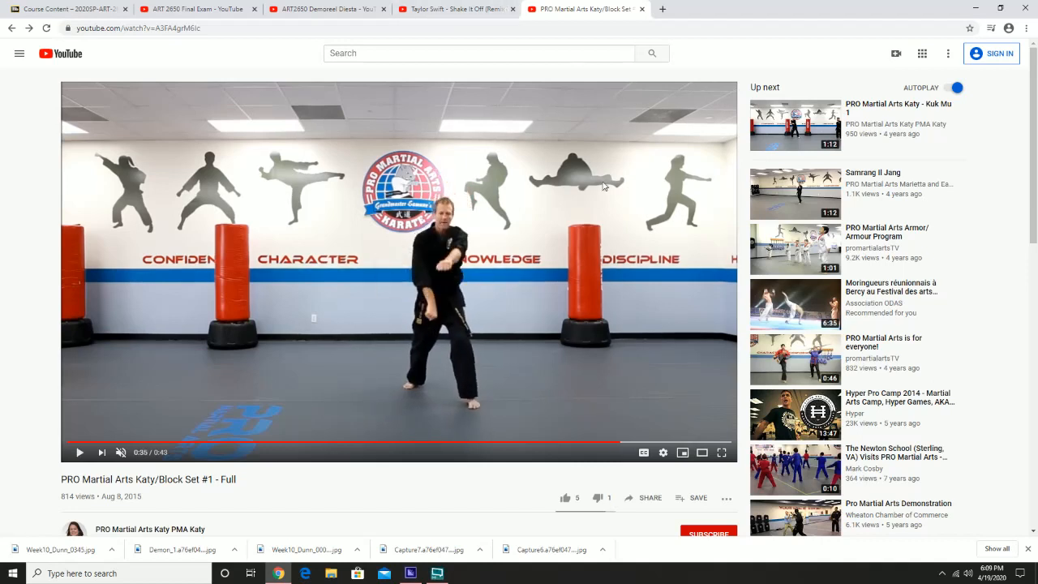
# Copy the web address of the martial arts video
pyautogui.click(172, 30)
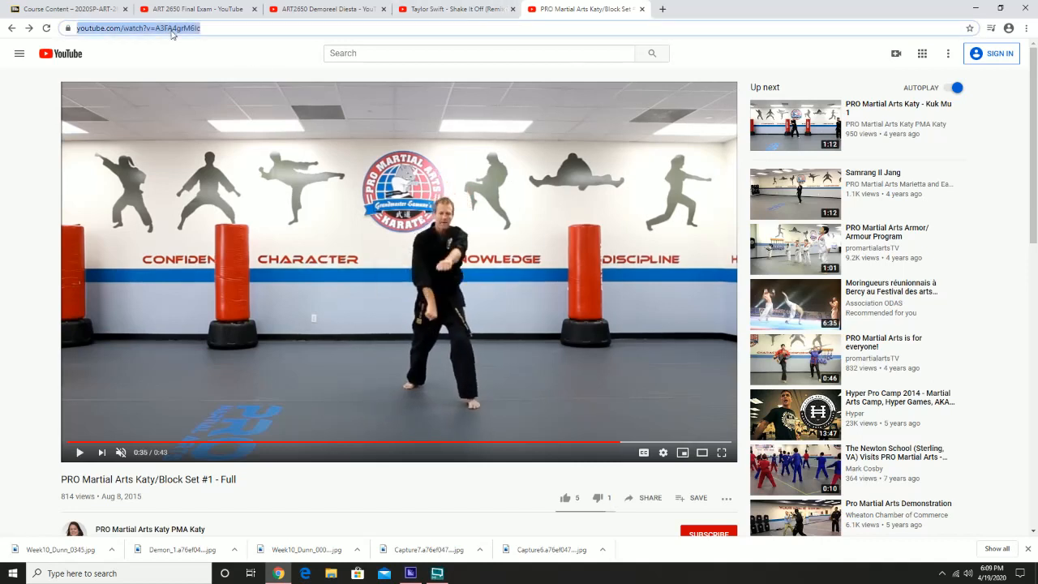
pyautogui.rightClick(172, 32)
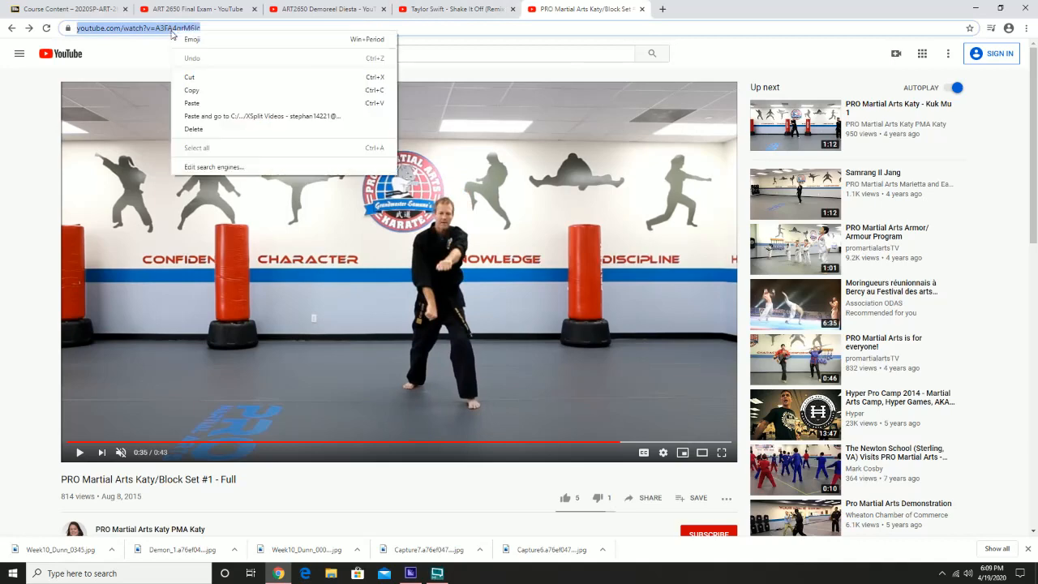
pyautogui.click(210, 95)
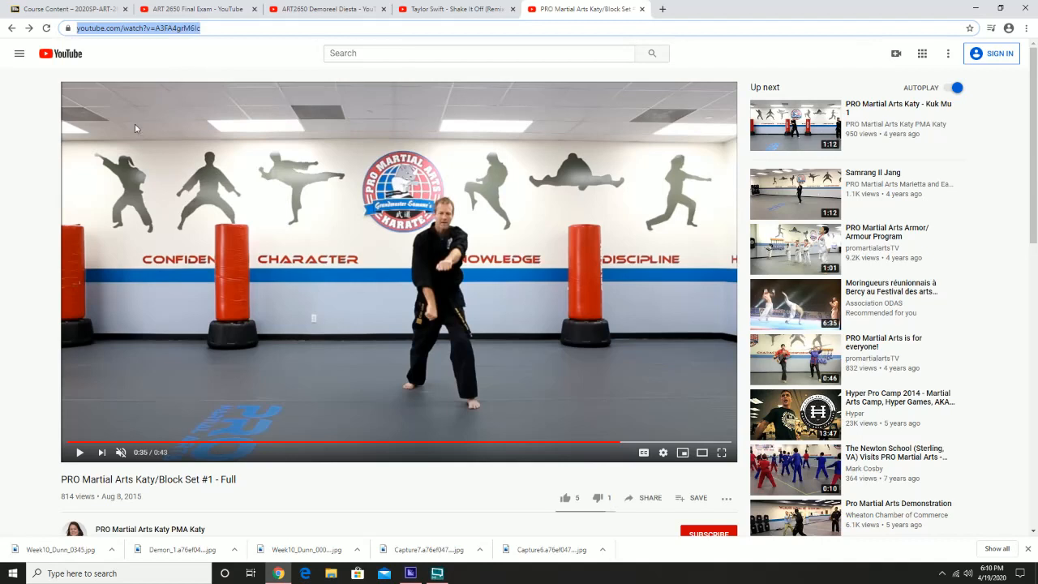
# Open the keepvid.pro YouTube converter through the link in the course's Week 13 Material
pyautogui.click(76, 7)
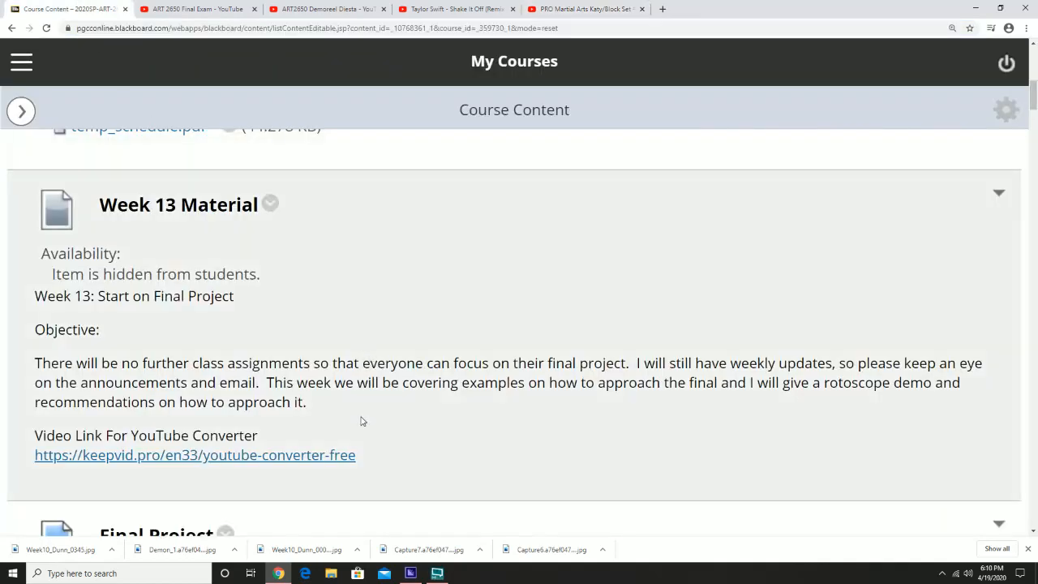
pyautogui.click(322, 458)
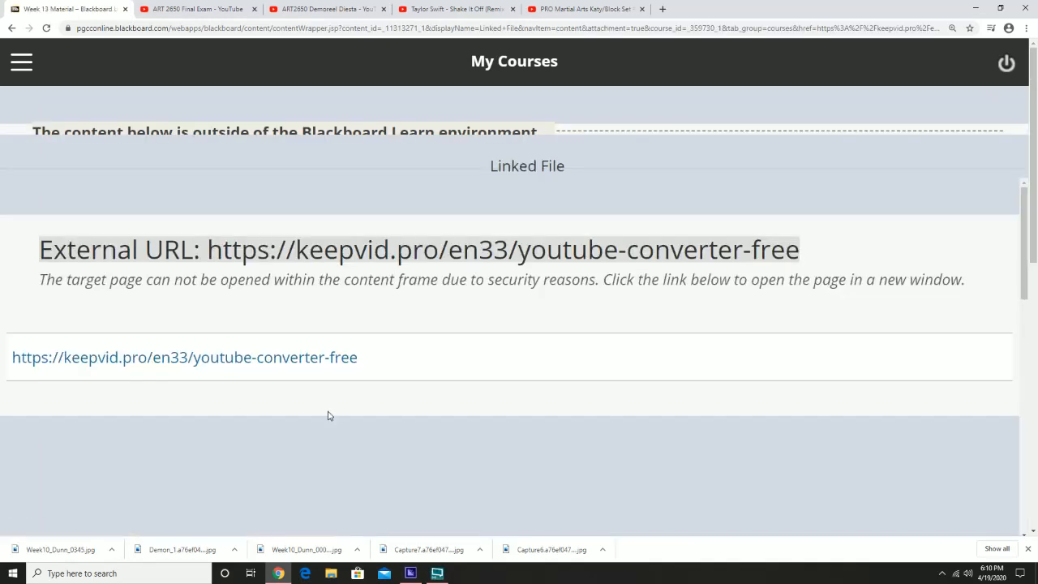
pyautogui.click(340, 357)
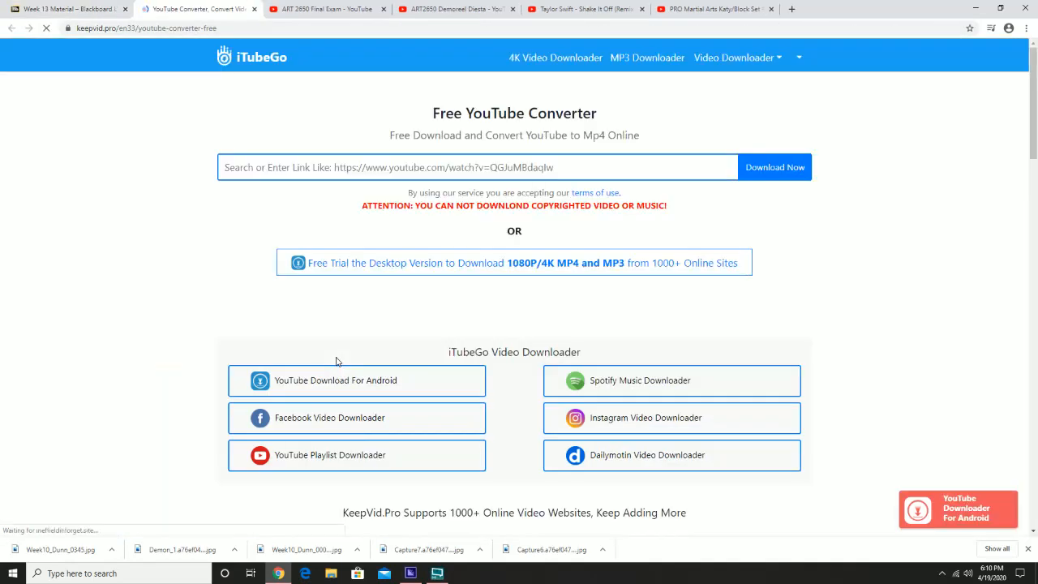
pyautogui.click(63, 10)
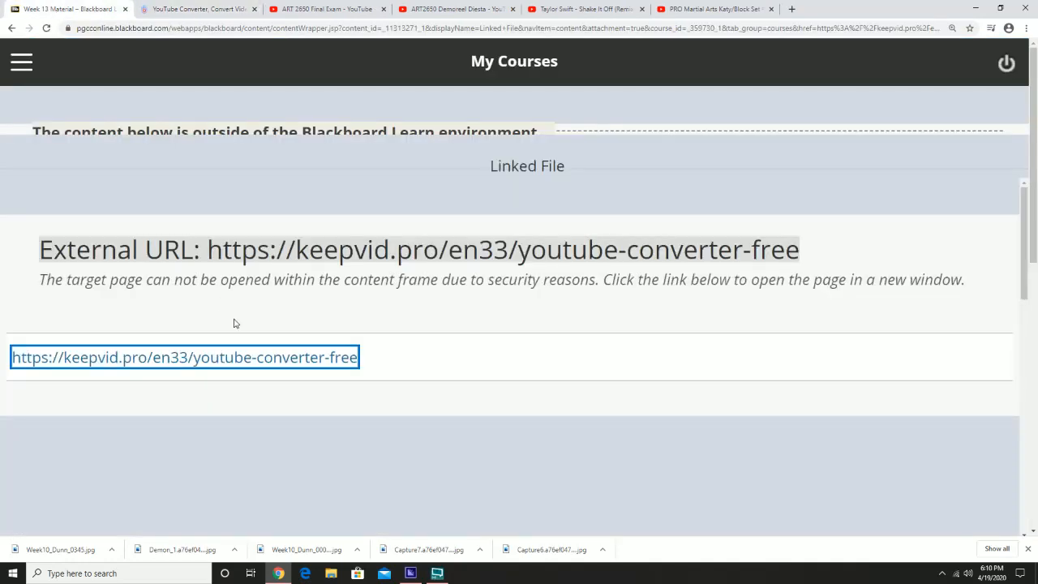
pyautogui.click(199, 9)
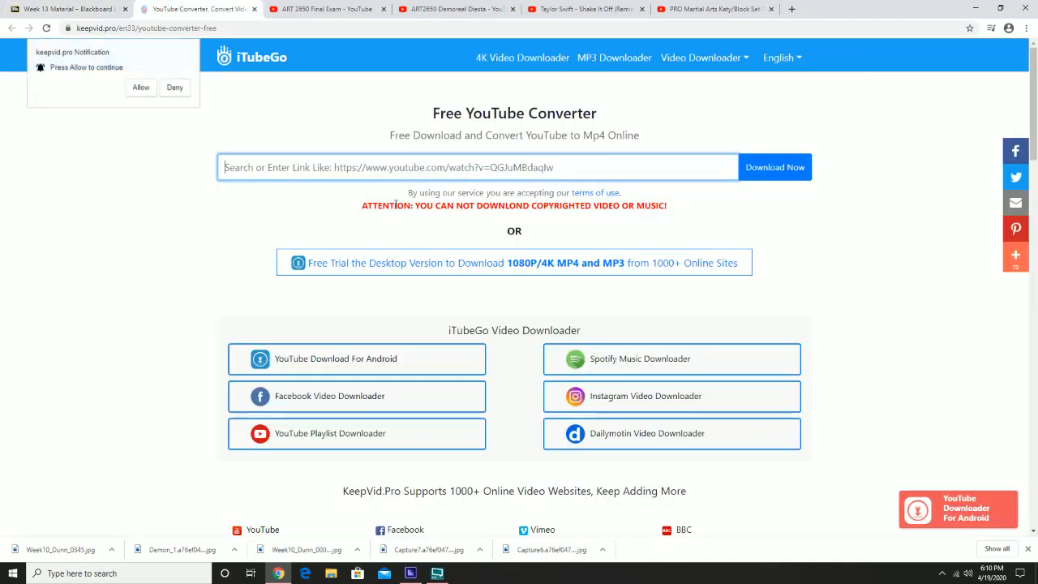
# Load the copied martial arts video link in the converter, dismissing the pop-up page, and compare the result with the source video
pyautogui.click(322, 168)
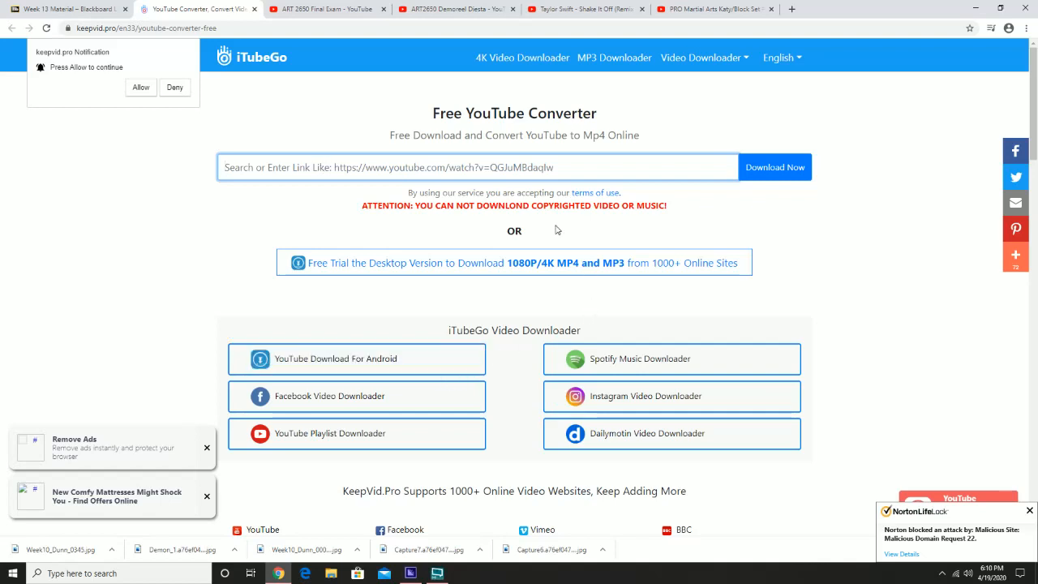
pyautogui.click(301, 165)
pyautogui.click(247, 167)
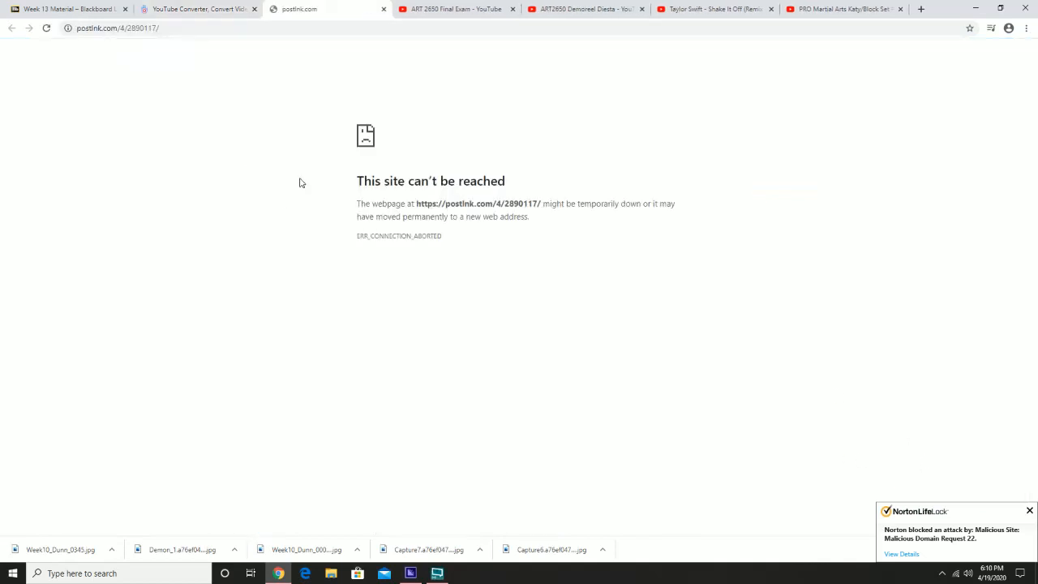
pyautogui.click(385, 9)
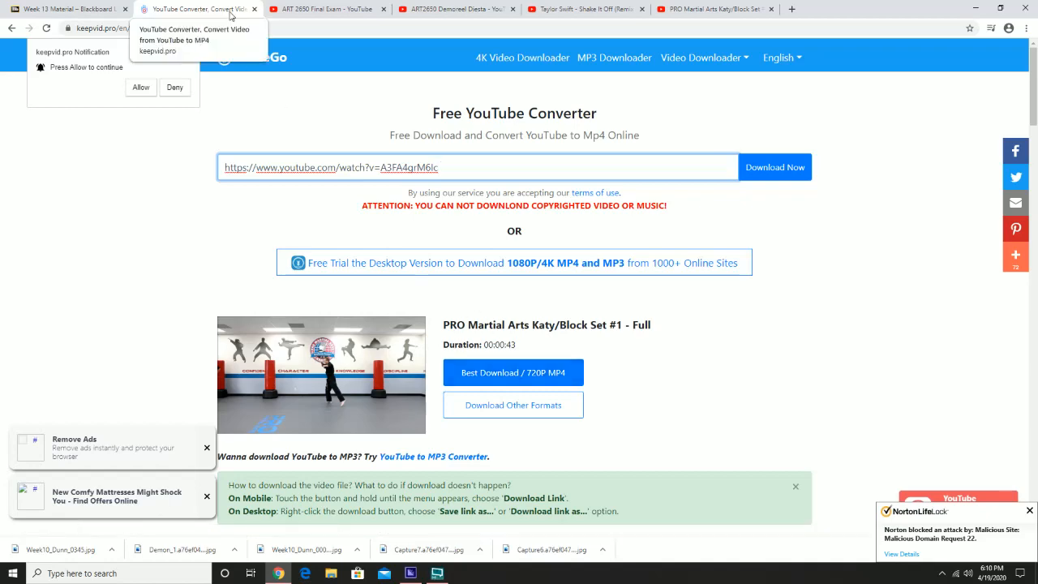
pyautogui.click(722, 9)
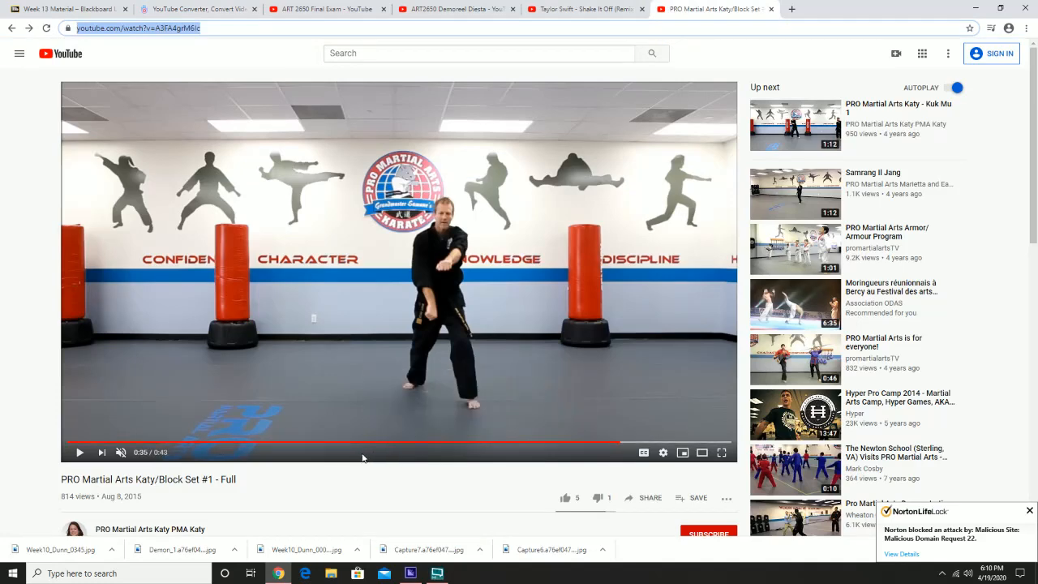
pyautogui.click(177, 7)
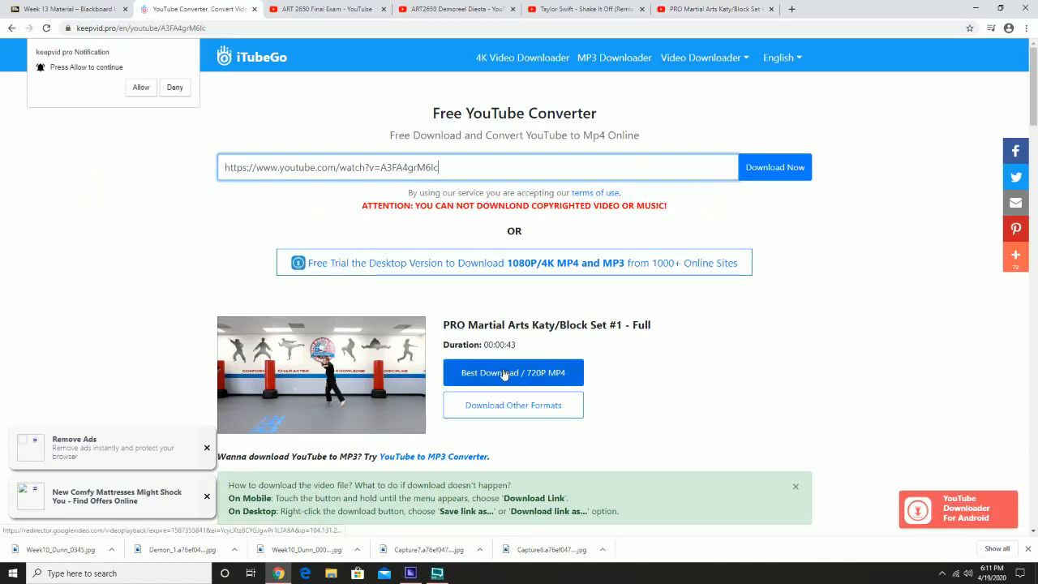
# Close the converter page and go back to the Week 13 Material in the course content
pyautogui.click(254, 10)
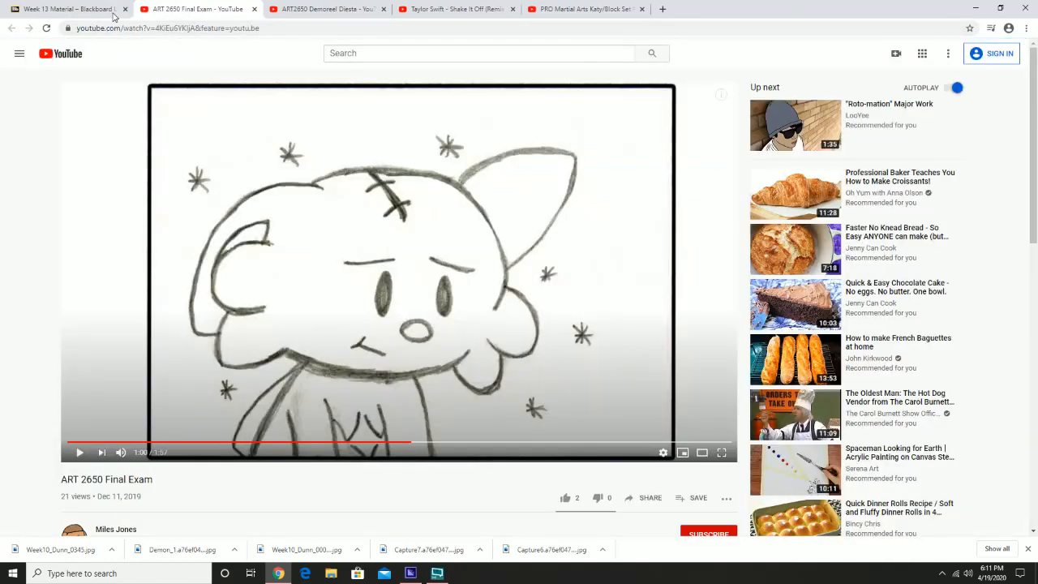
pyautogui.click(69, 10)
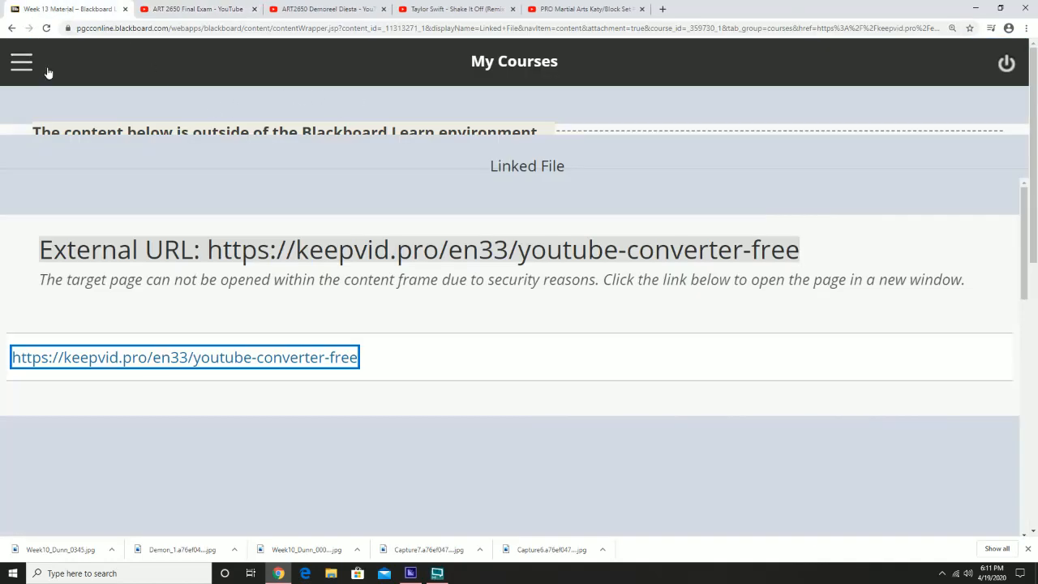
pyautogui.click(11, 28)
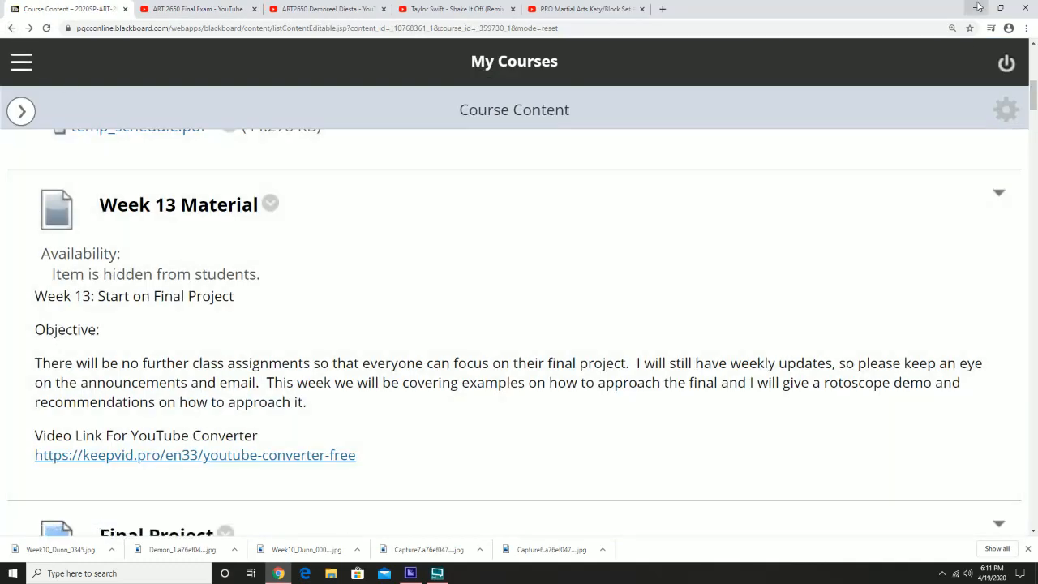
# Show the downloaded martial arts video on the desktop and switch to Adobe Media Encoder
pyautogui.click(976, 8)
pyautogui.click(474, 86)
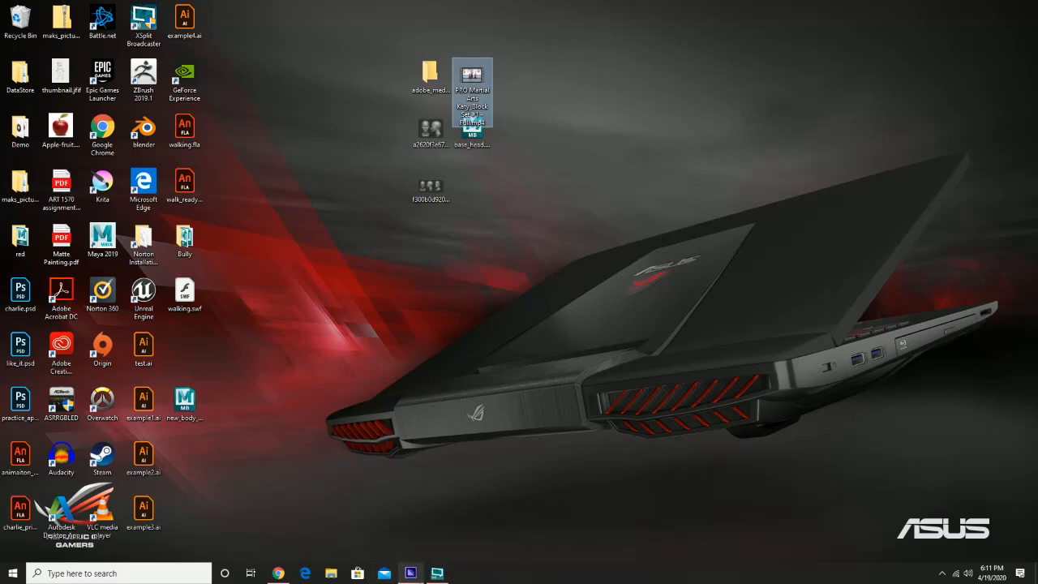
pyautogui.click(417, 574)
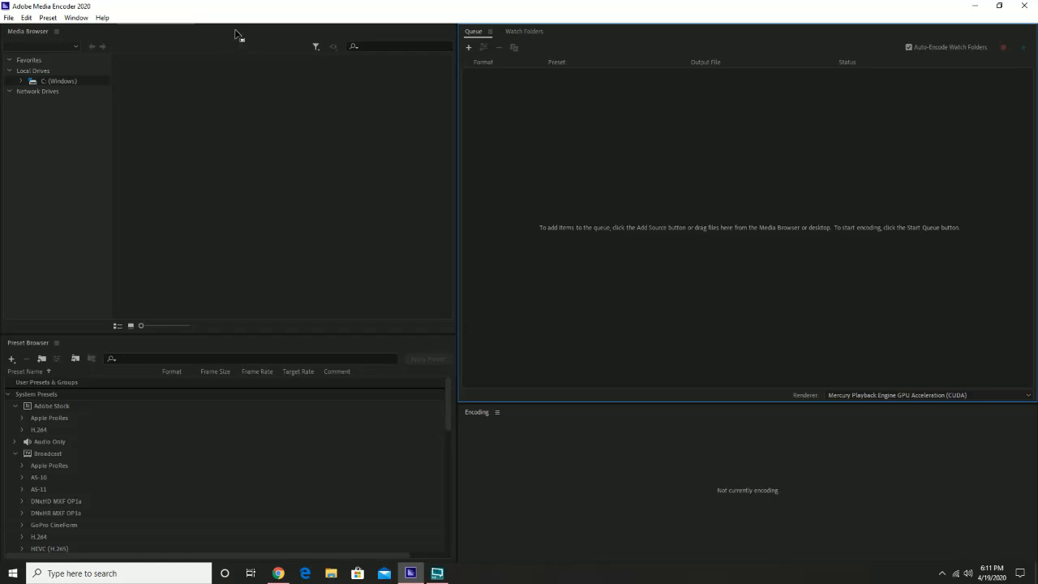
pyautogui.click(977, 7)
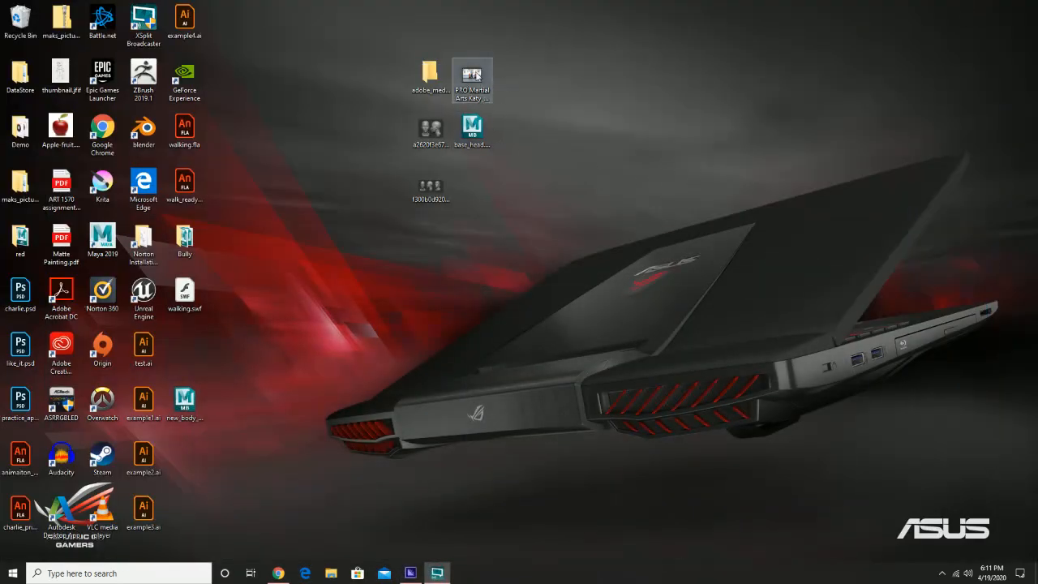
pyautogui.click(410, 572)
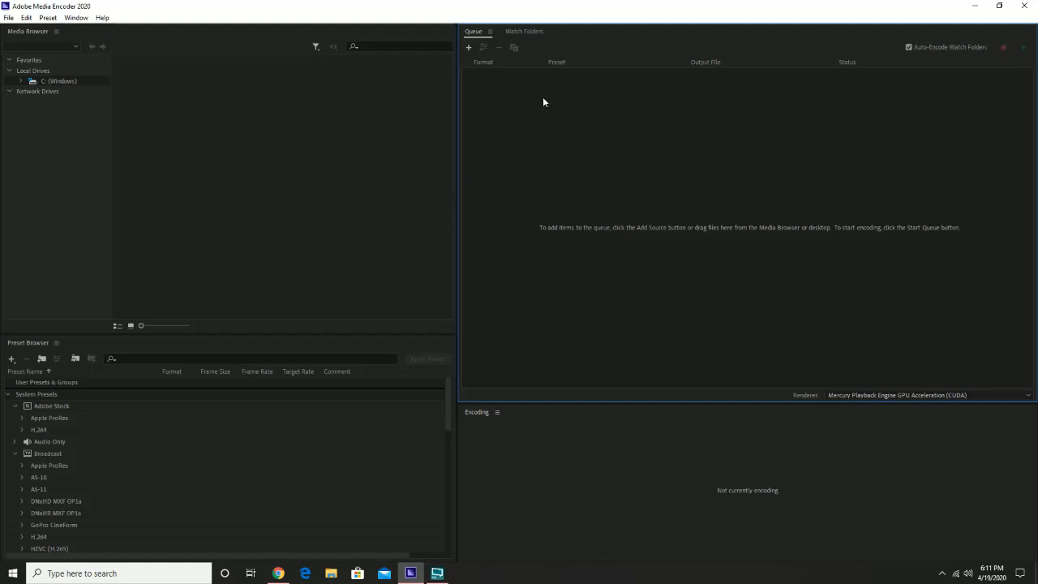
# Add PRO Martial Arts Katy_Block Set #1 - Full.mp4 from the Desktop to the encoding queue
pyautogui.click(469, 46)
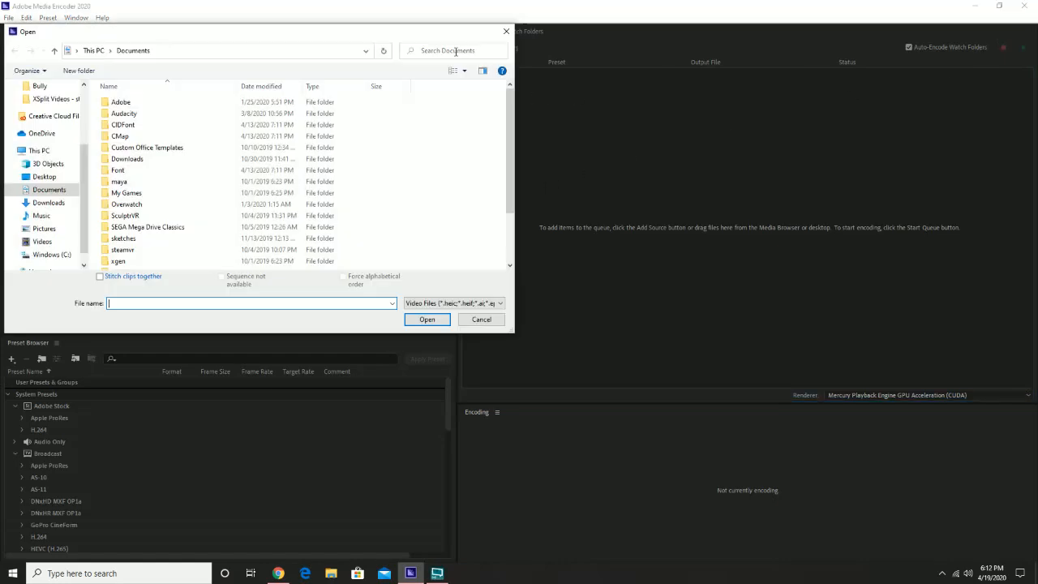
pyautogui.click(506, 31)
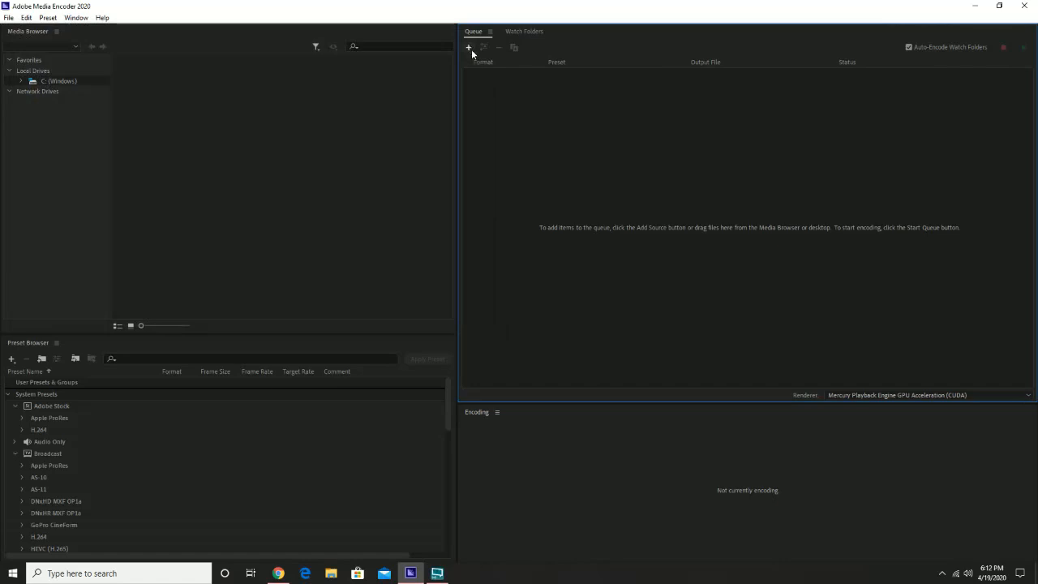
pyautogui.click(472, 48)
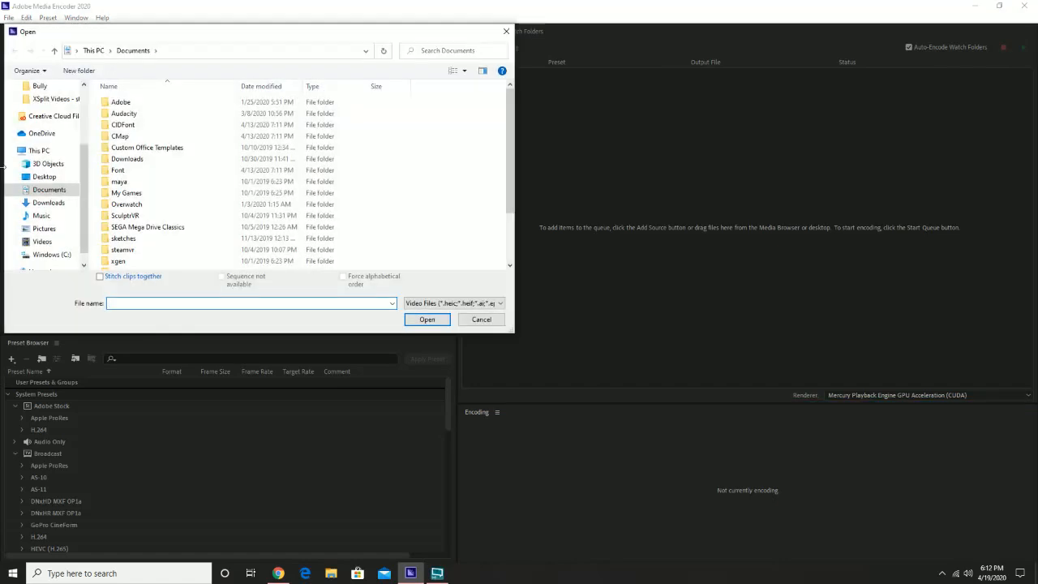
pyautogui.click(68, 179)
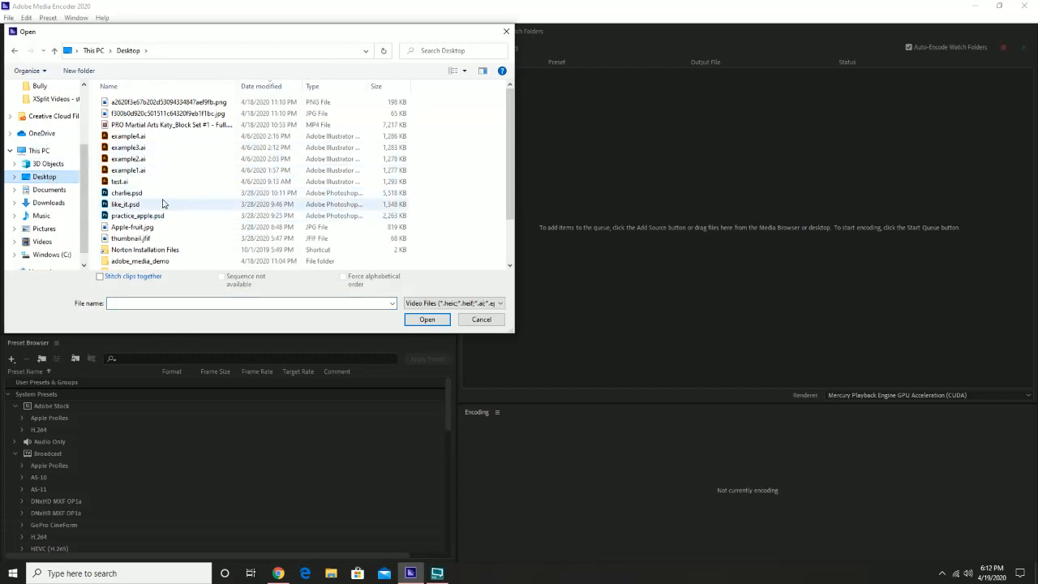
pyautogui.scroll(-2, 198, 239)
pyautogui.scroll(2, 197, 253)
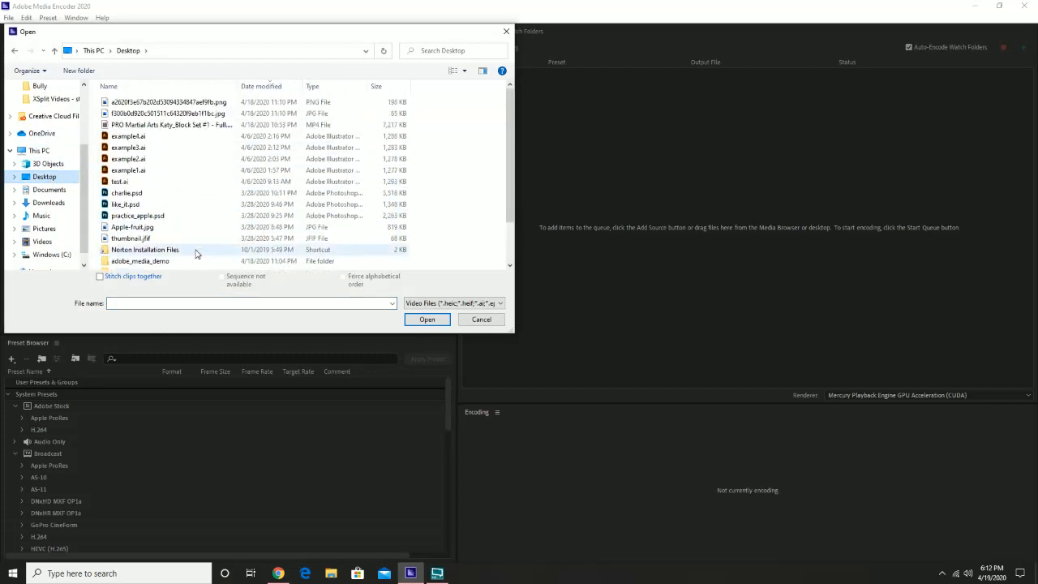
pyautogui.click(151, 126)
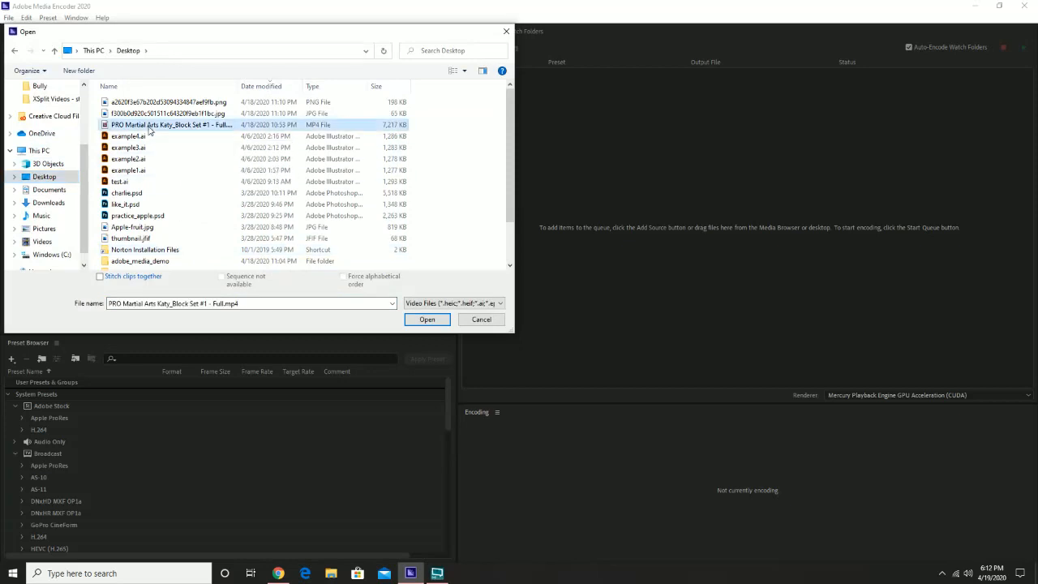
pyautogui.click(428, 320)
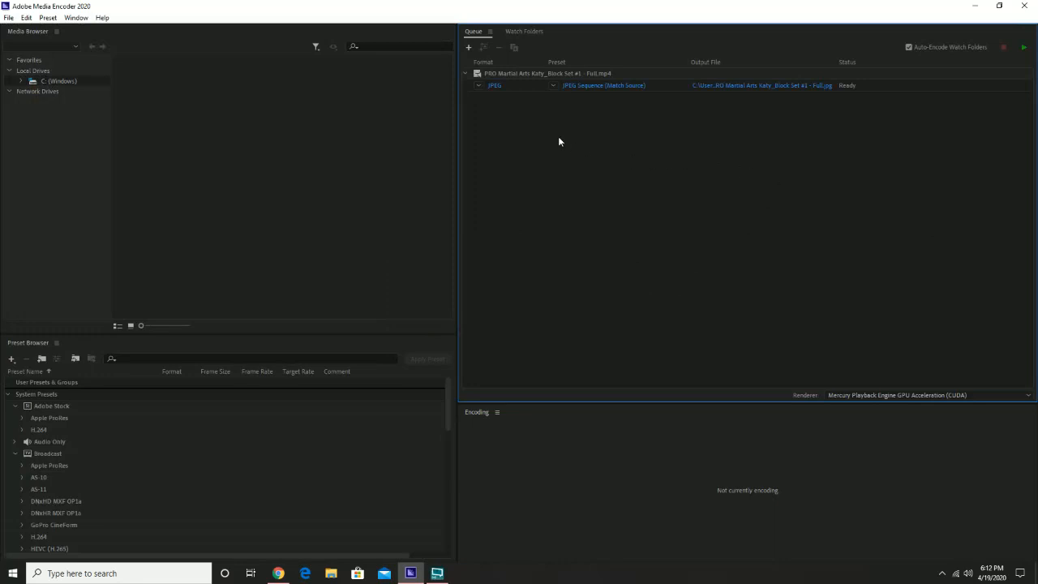
# Choose JPEG as the queued video's output format and open the export settings of its JPEG Sequence (Match Source) preset
pyautogui.click(479, 86)
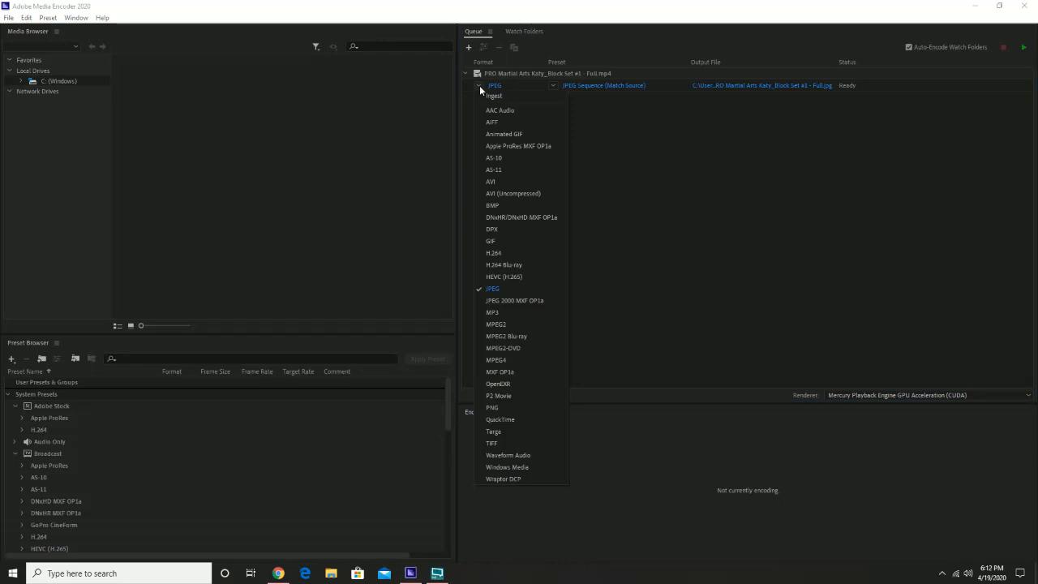
pyautogui.click(494, 288)
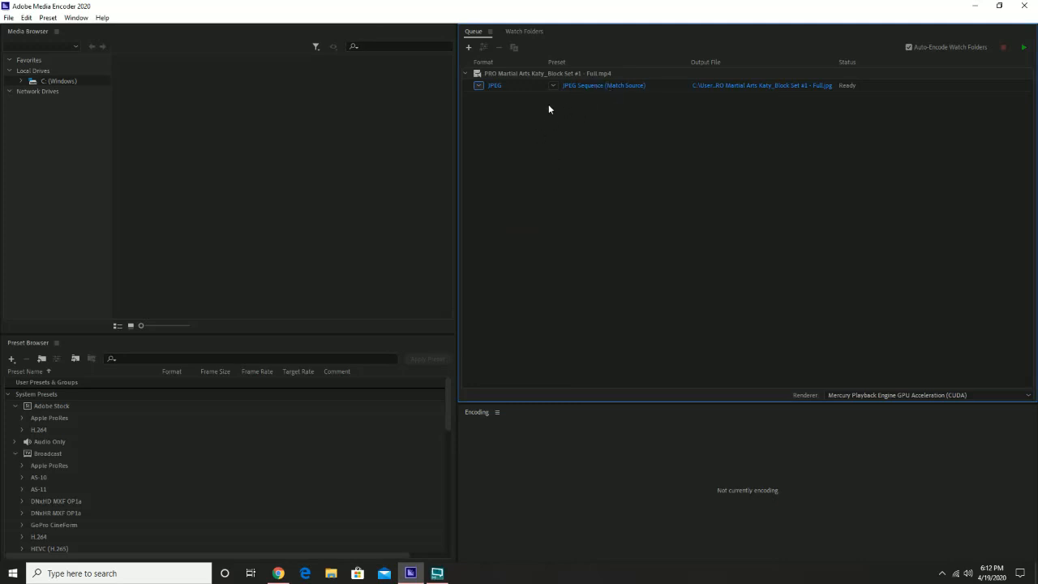
pyautogui.click(612, 86)
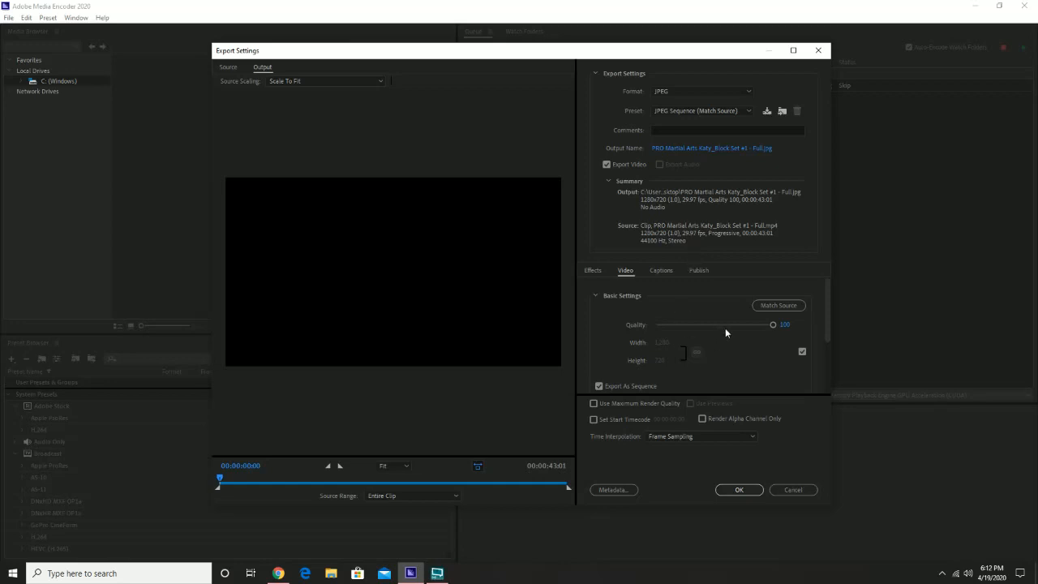
# Unlink the export frame rate from the source and set it to 24, checking the quality and sequence options
pyautogui.scroll(-3, 728, 328)
pyautogui.scroll(3, 729, 328)
pyautogui.scroll(-3, 728, 332)
pyautogui.scroll(1, 728, 329)
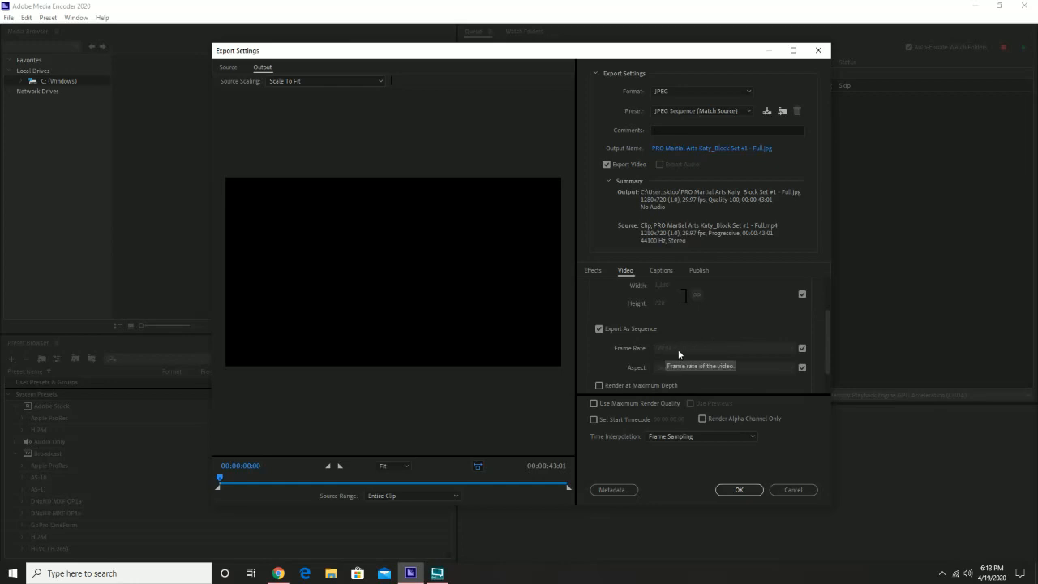
pyautogui.click(801, 348)
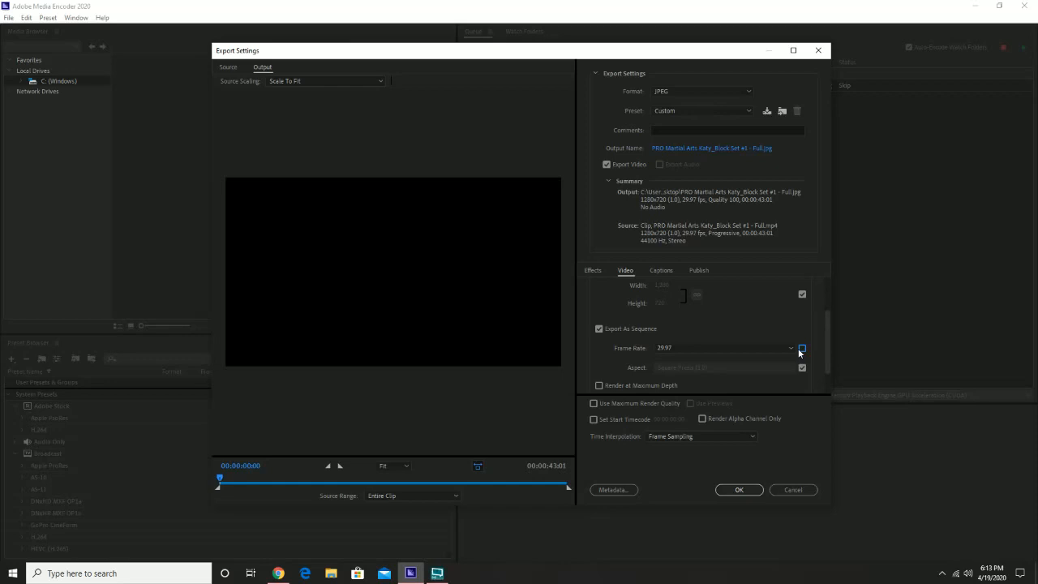
pyautogui.click(787, 348)
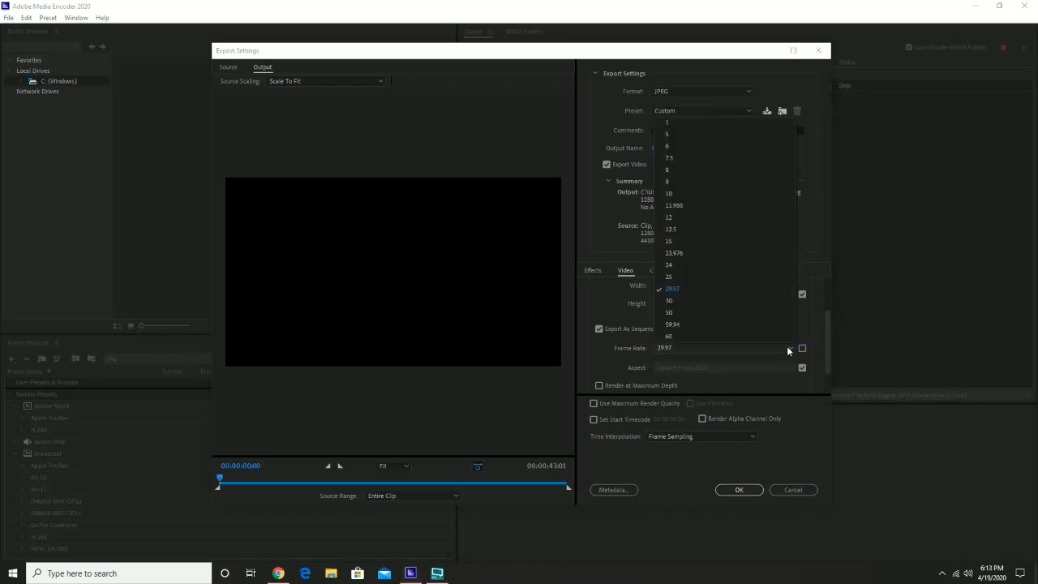
pyautogui.click(736, 266)
pyautogui.scroll(2, 746, 323)
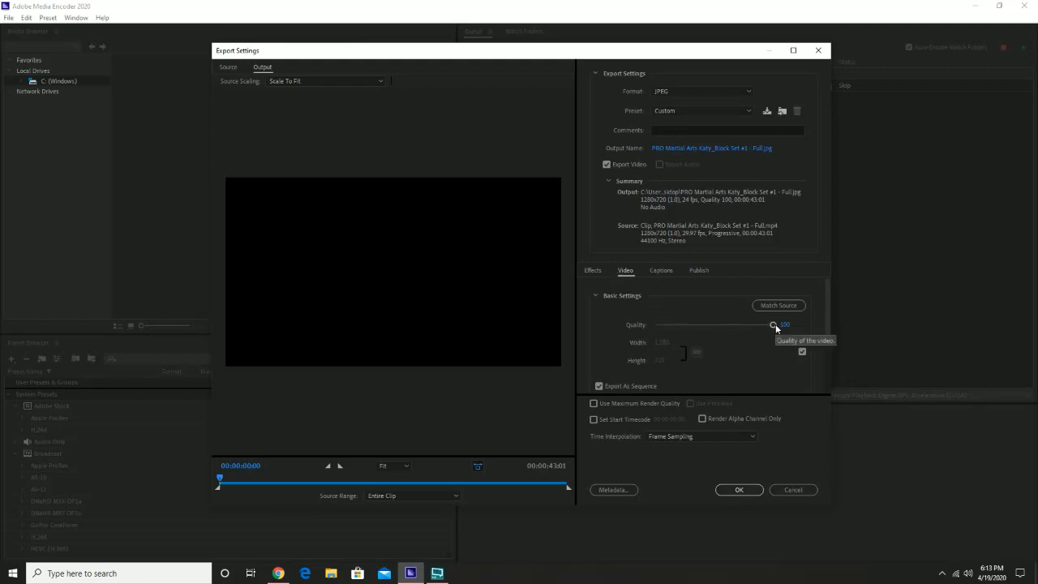
pyautogui.scroll(-3, 763, 333)
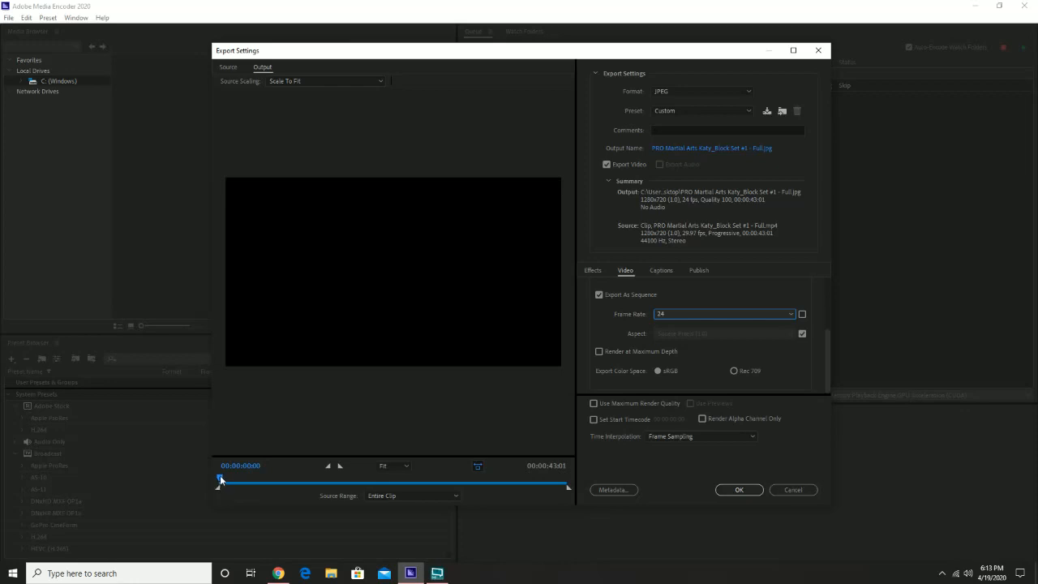
# Trim the export range to start at about 00:00:31:01 and last about 10 seconds, excluding the clip's final seconds
pyautogui.moveTo(220, 480); pyautogui.dragTo(486, 497)
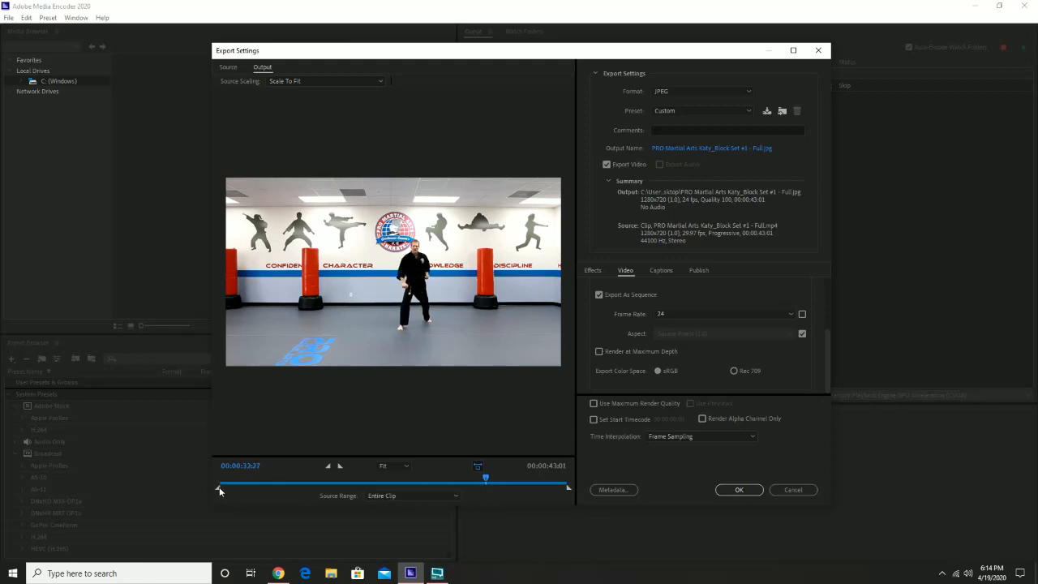
pyautogui.moveTo(219, 490); pyautogui.dragTo(488, 487)
pyautogui.moveTo(218, 487); pyautogui.dragTo(487, 493)
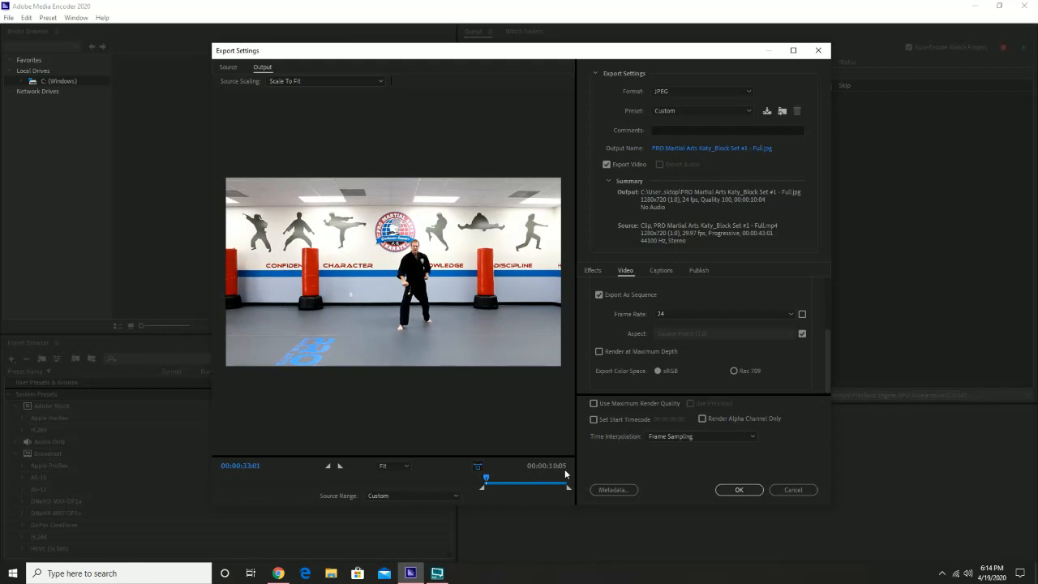
pyautogui.moveTo(487, 481); pyautogui.dragTo(583, 497)
pyautogui.moveTo(481, 489)
pyautogui.mouseDown()
pyautogui.moveTo(467, 490)
pyautogui.moveTo(470, 481)
pyautogui.mouseUp()
pyautogui.click(510, 481)
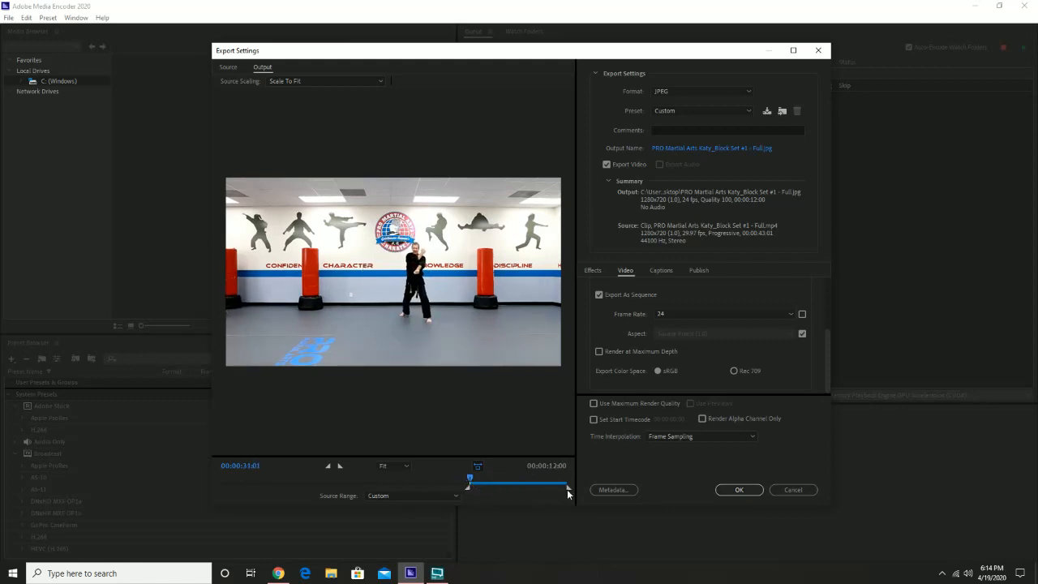
pyautogui.moveTo(568, 489); pyautogui.dragTo(557, 495)
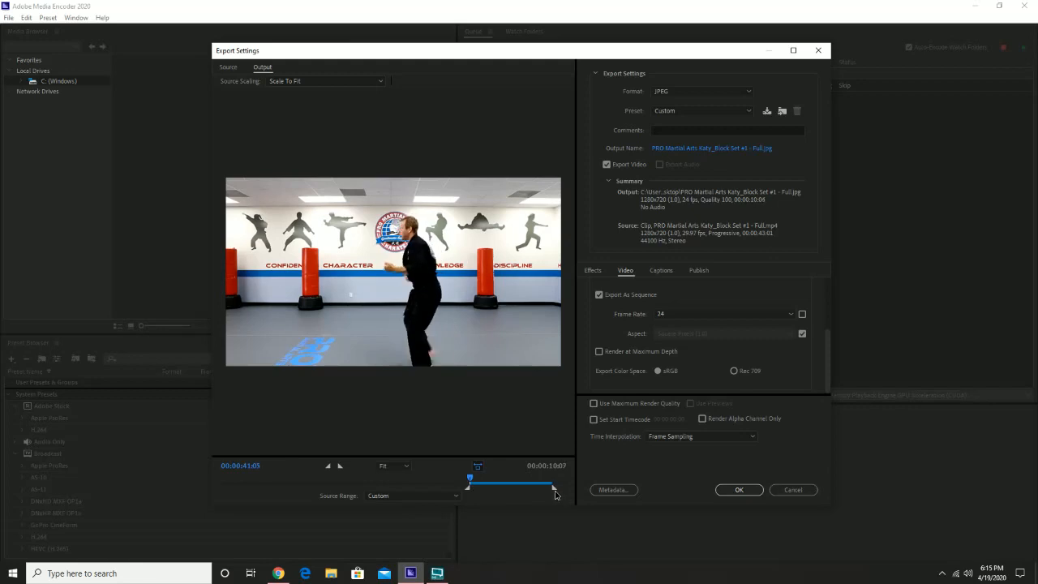
pyautogui.moveTo(557, 495); pyautogui.dragTo(557, 496)
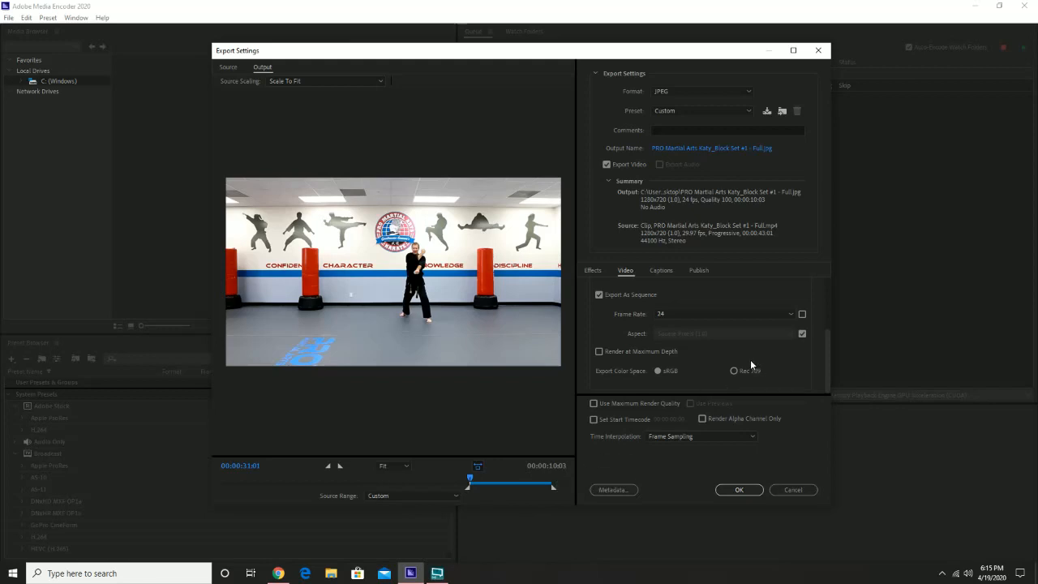
# Set the export's output to kata in the Desktop folder adobe_media_demo, accept the settings and start encoding the queue
pyautogui.scroll(3, 751, 365)
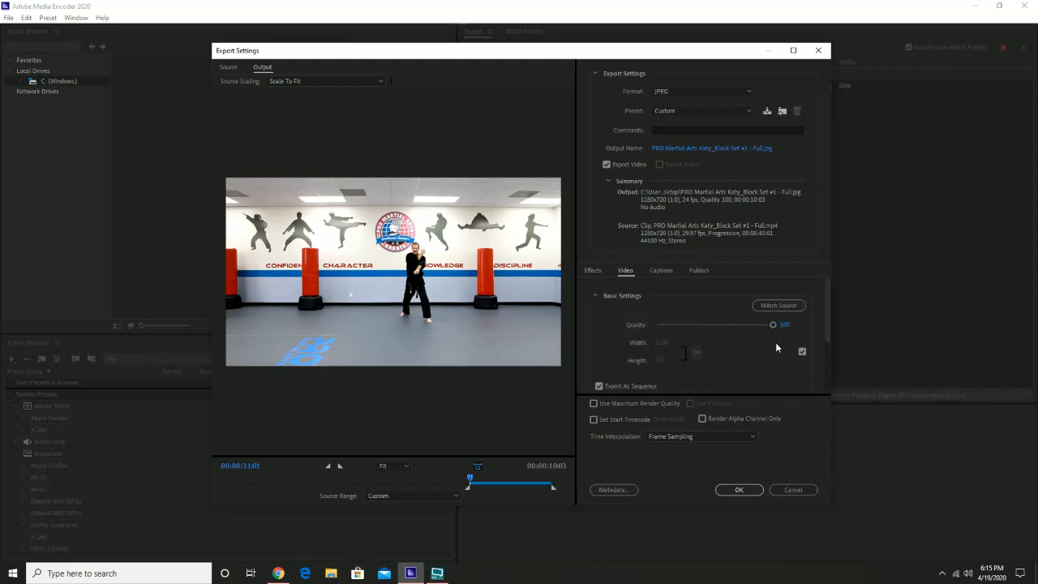
pyautogui.scroll(-3, 762, 341)
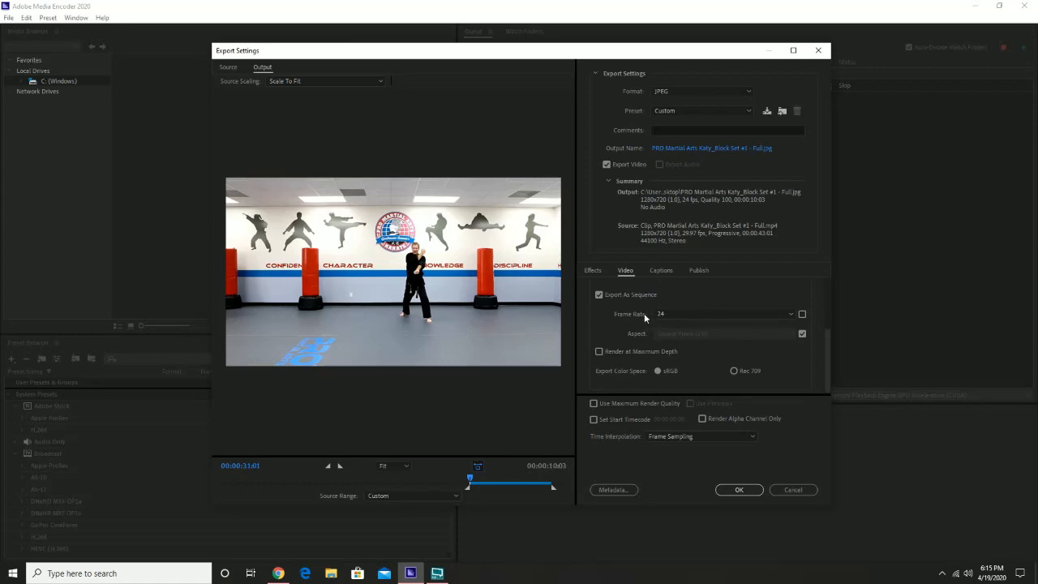
pyautogui.click(696, 149)
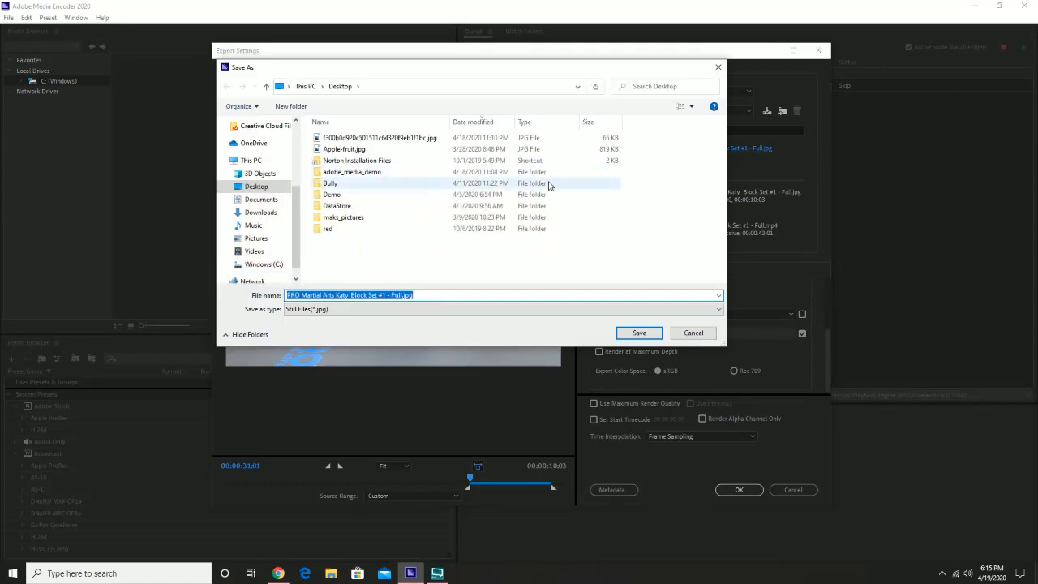
pyautogui.doubleClick(366, 172)
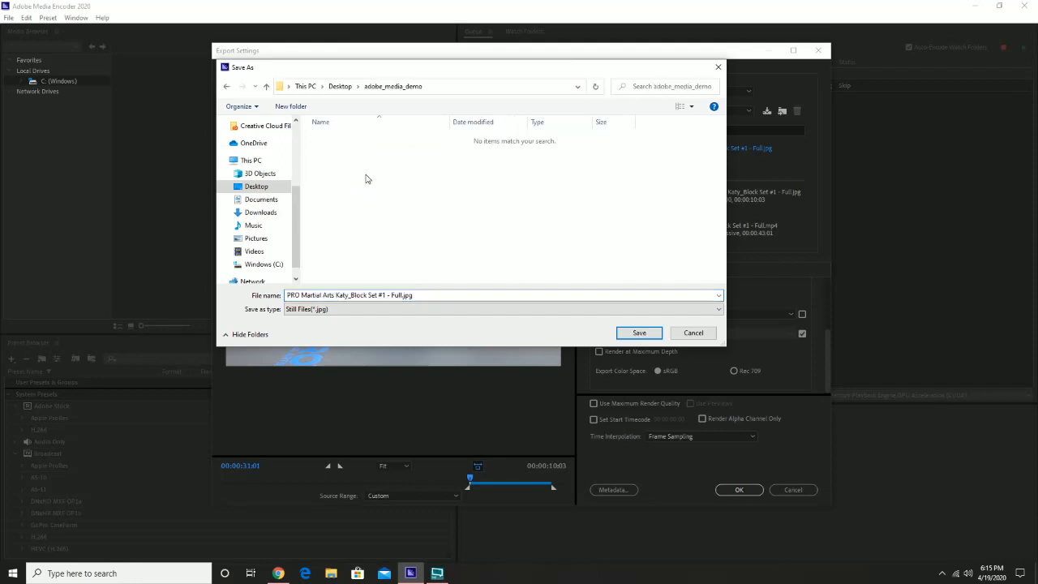
pyautogui.click(445, 300)
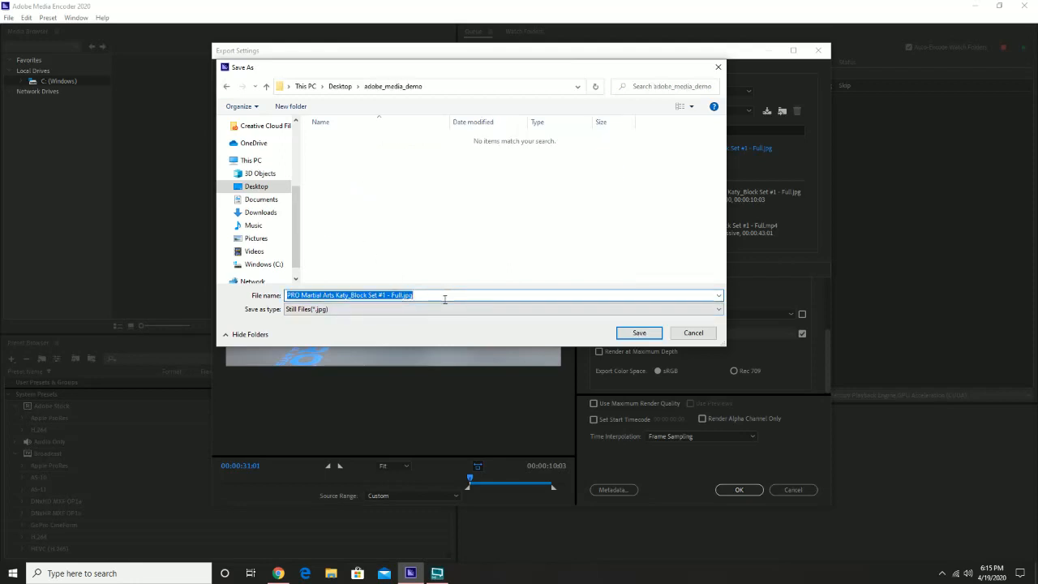
pyautogui.write('katya')
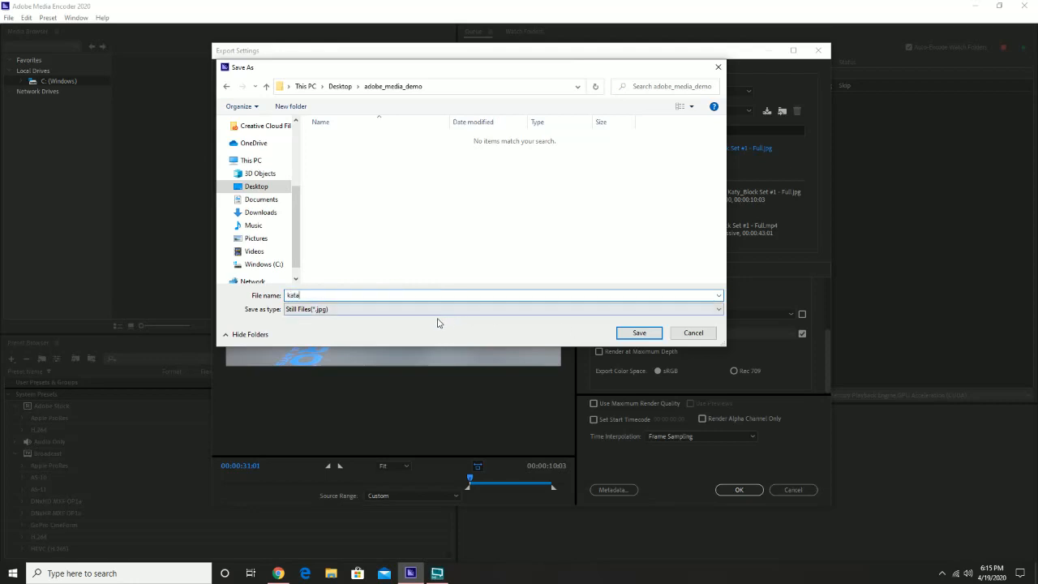
pyautogui.click(639, 333)
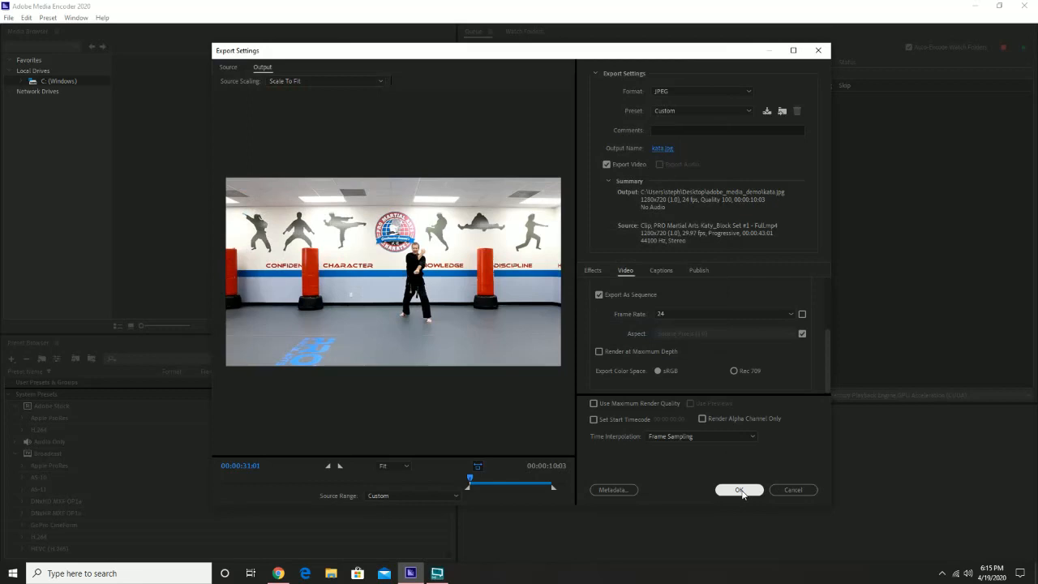
pyautogui.click(740, 490)
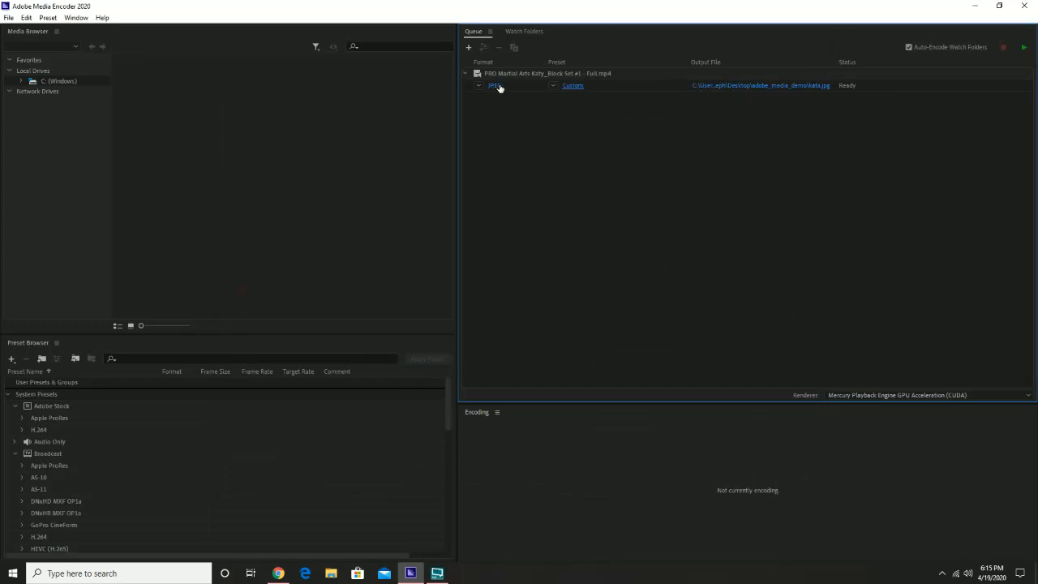
pyautogui.click(1026, 50)
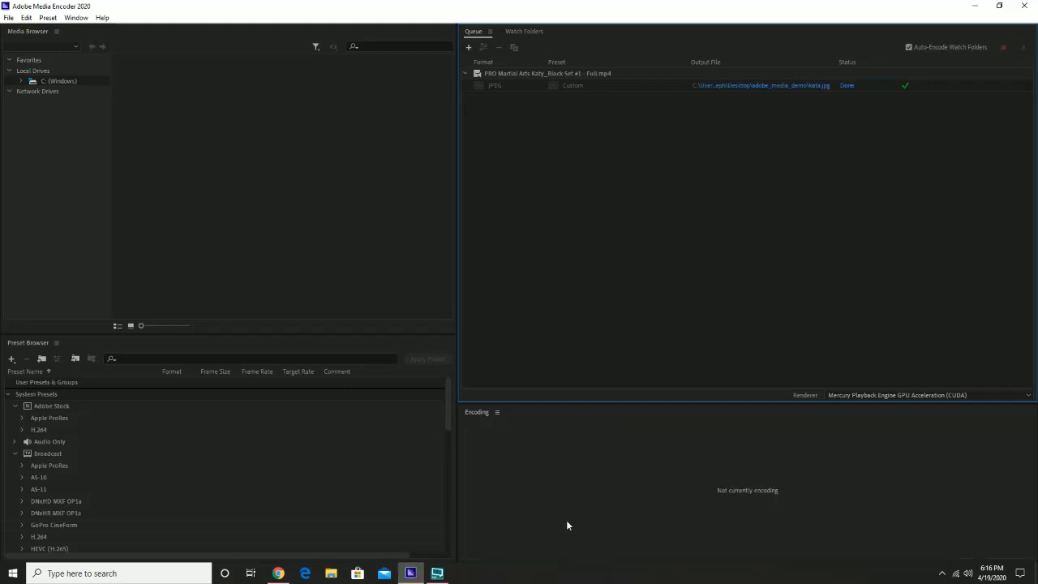
# Switch to the desktop, search for and launch Adobe Animate 2020, and close Adobe Media Encoder
pyautogui.click(976, 7)
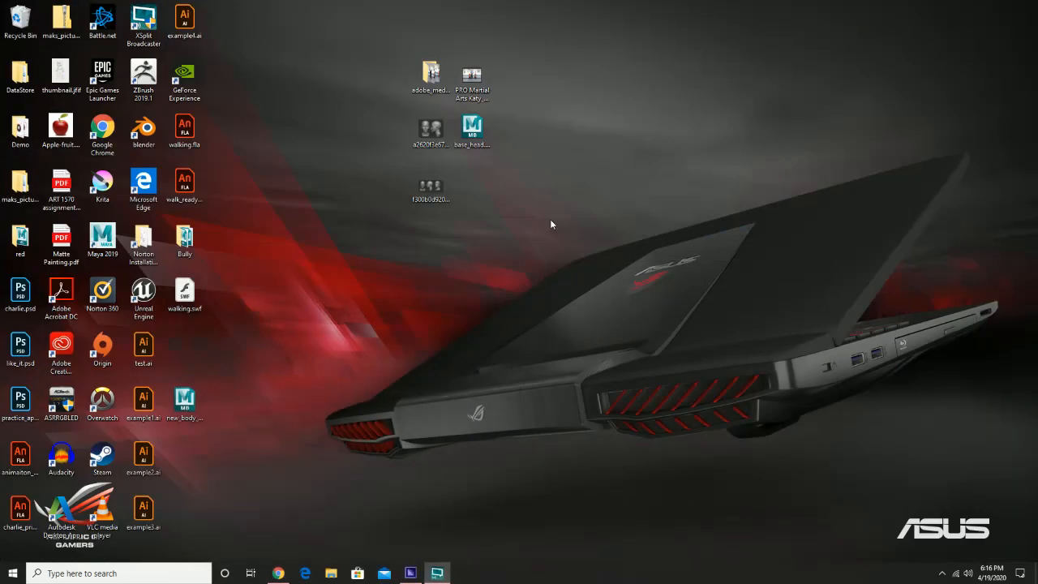
pyautogui.click(134, 577)
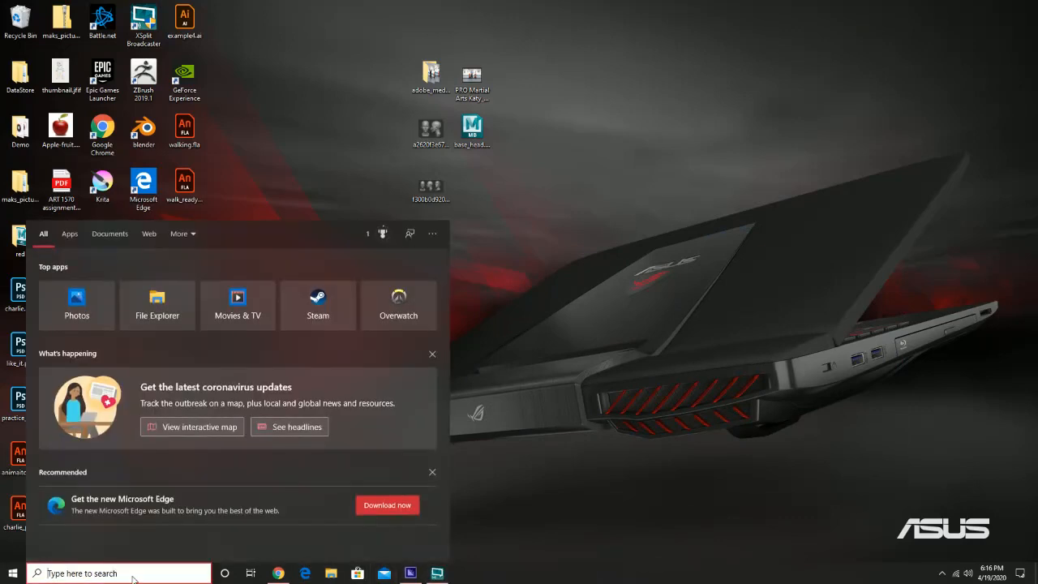
pyautogui.write('ad')
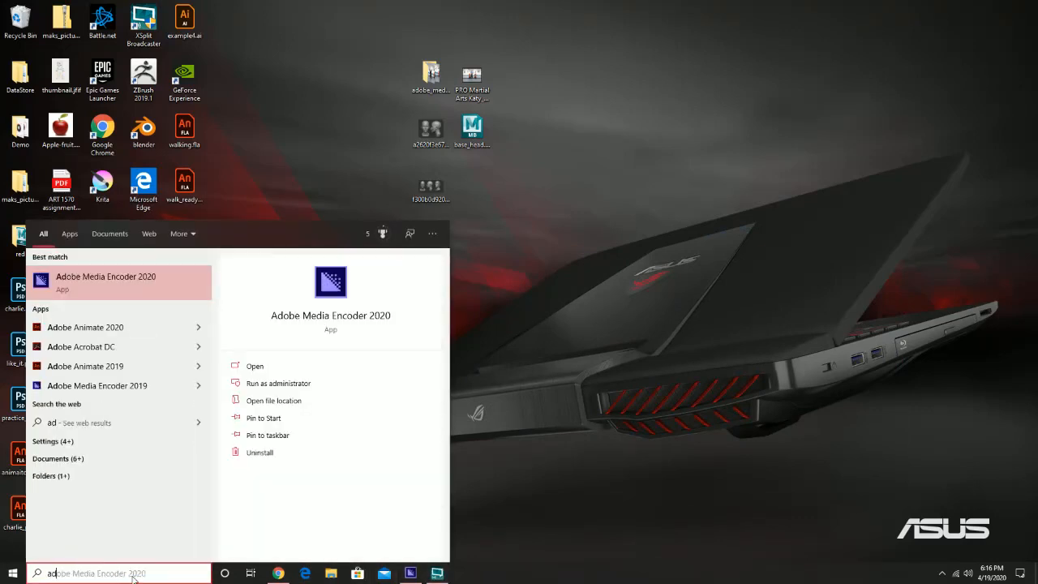
pyautogui.write('ob')
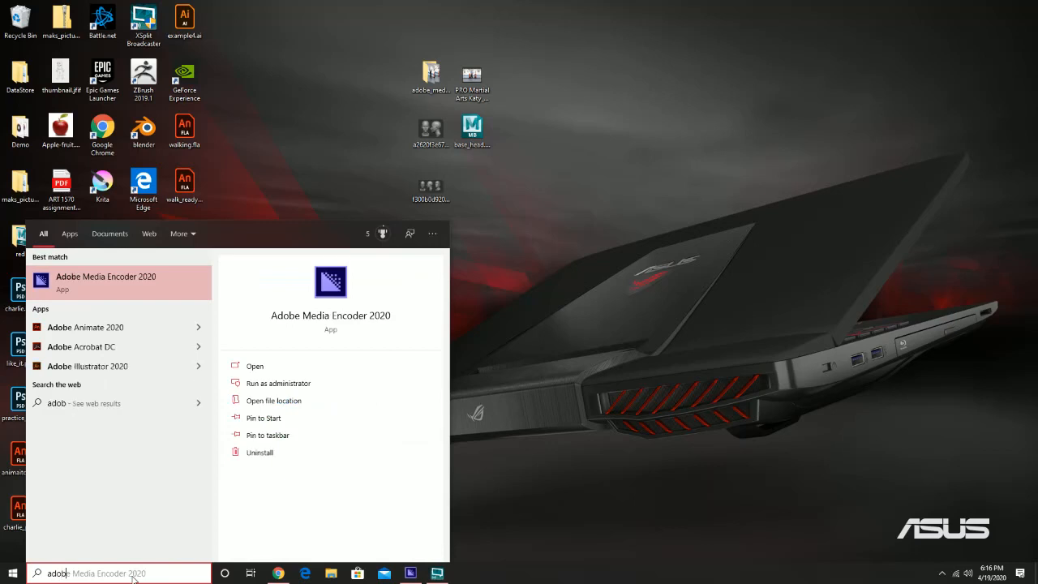
pyautogui.write('e ani')
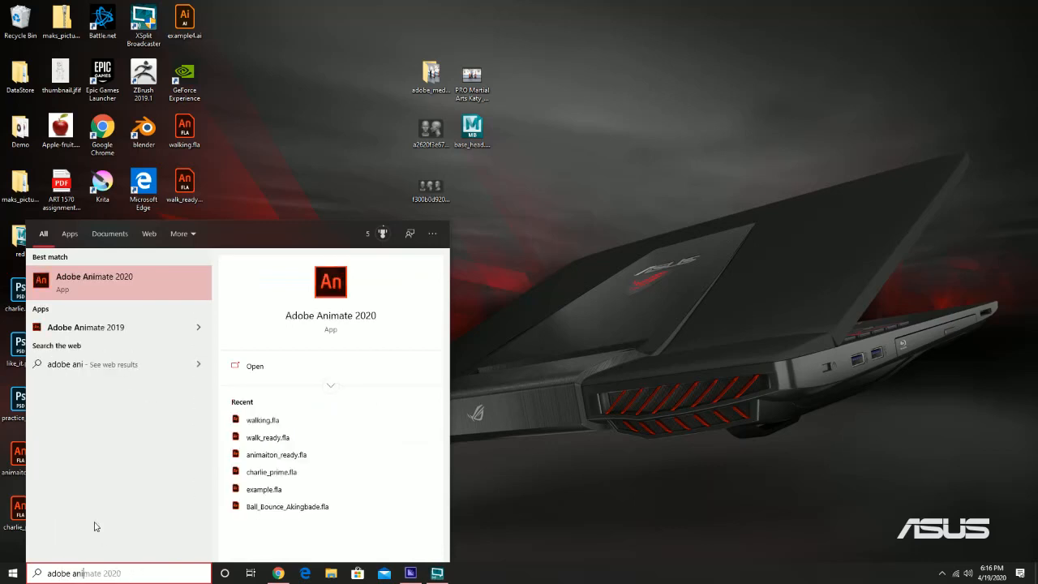
pyautogui.click(109, 281)
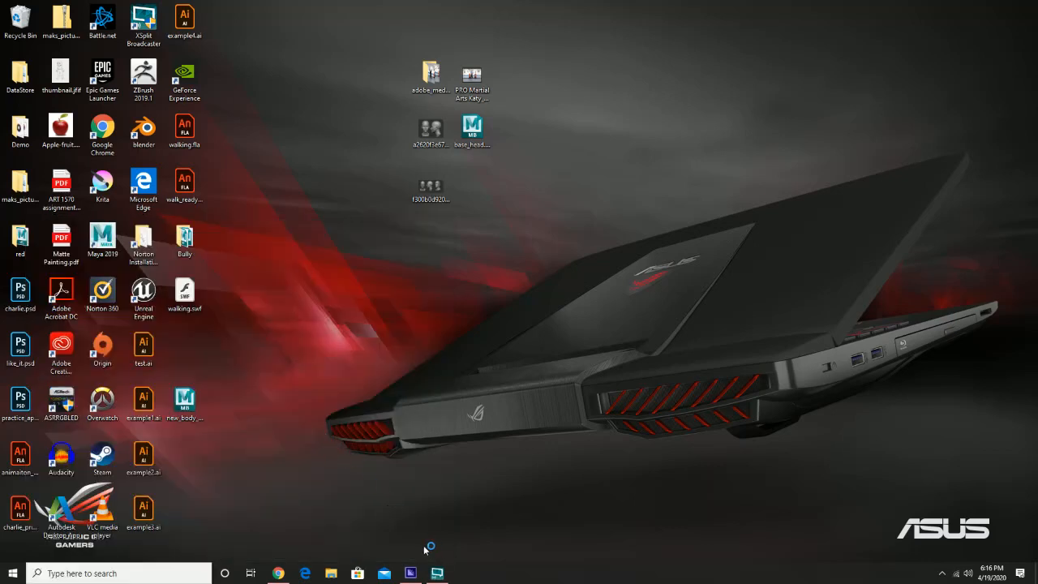
pyautogui.rightClick(407, 570)
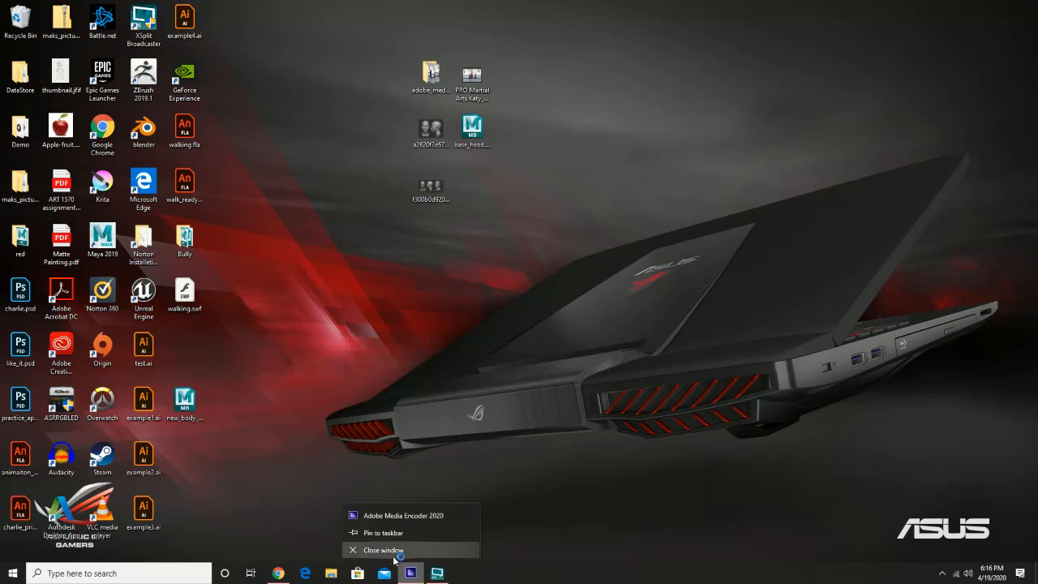
pyautogui.click(395, 553)
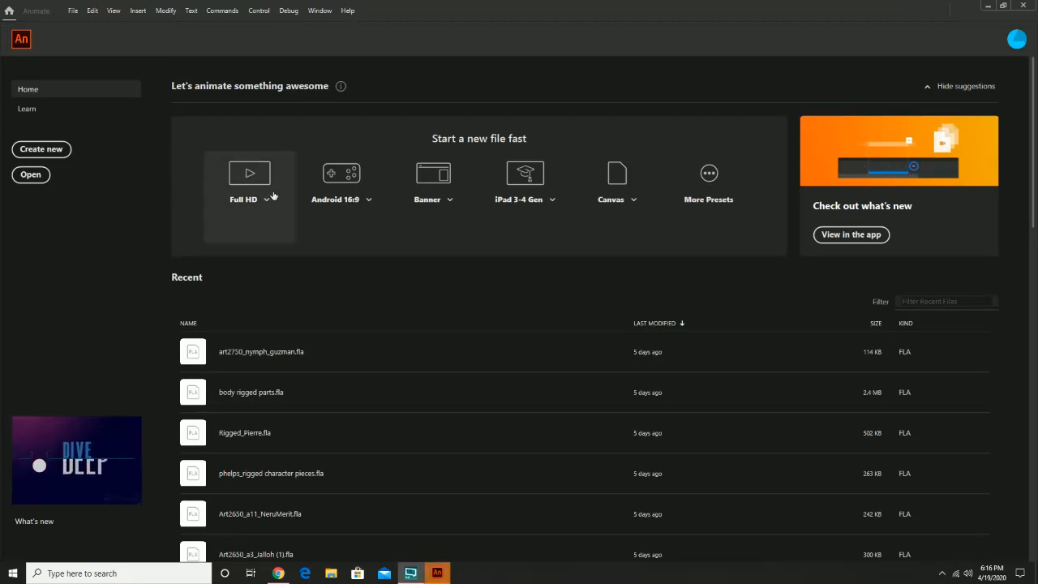
# Create a new HD character animation document at 1280 x 720, 24 fps, with the ActionScript 3.0 platform type
pyautogui.click(72, 10)
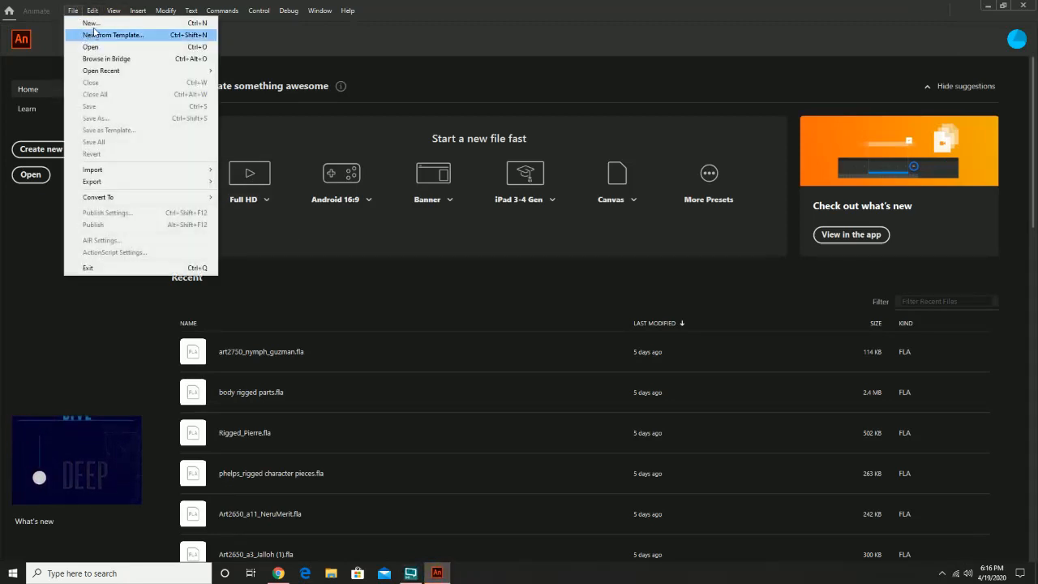
pyautogui.click(94, 26)
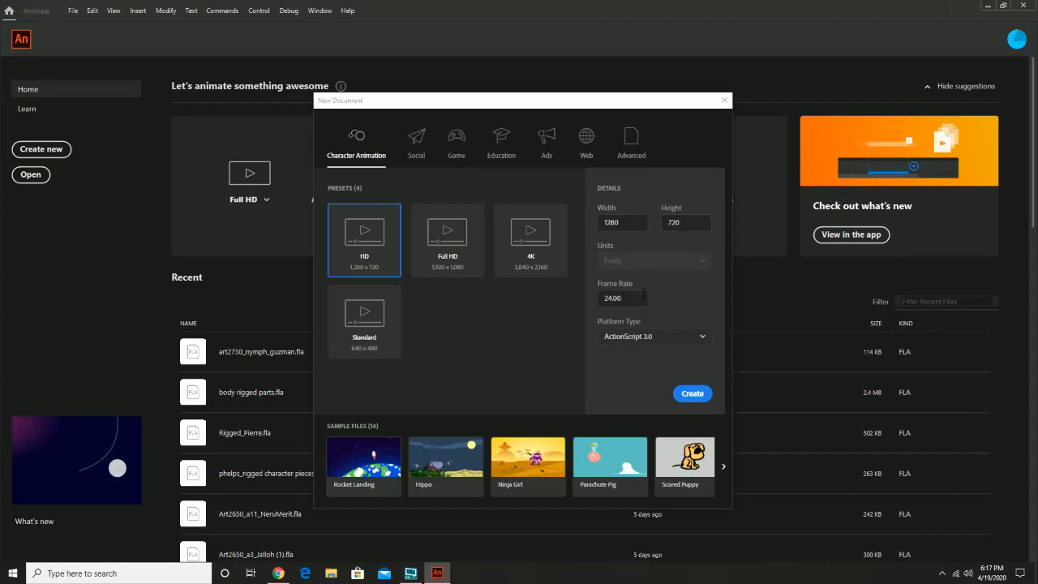
pyautogui.click(674, 334)
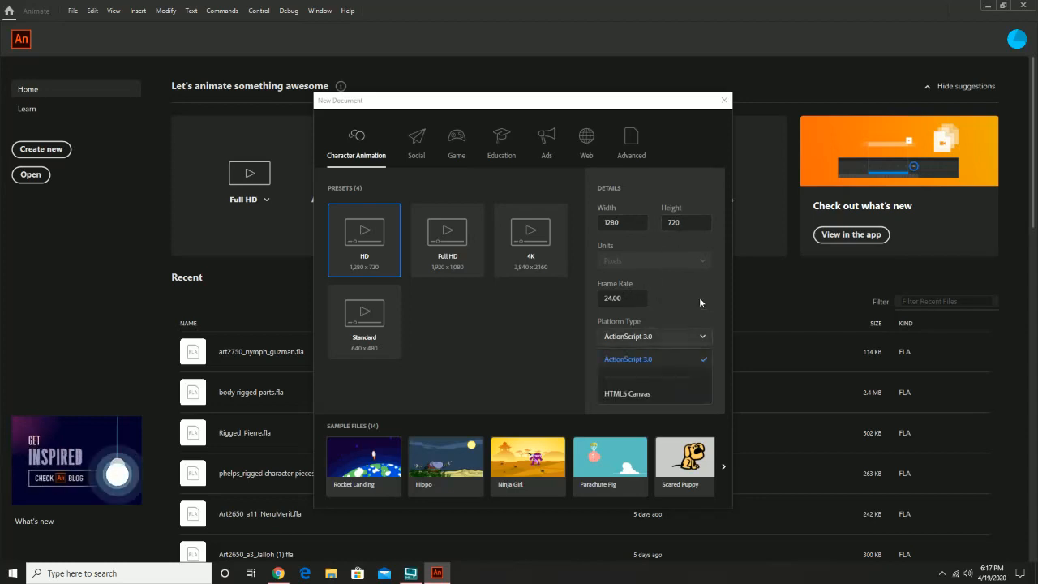
pyautogui.click(700, 299)
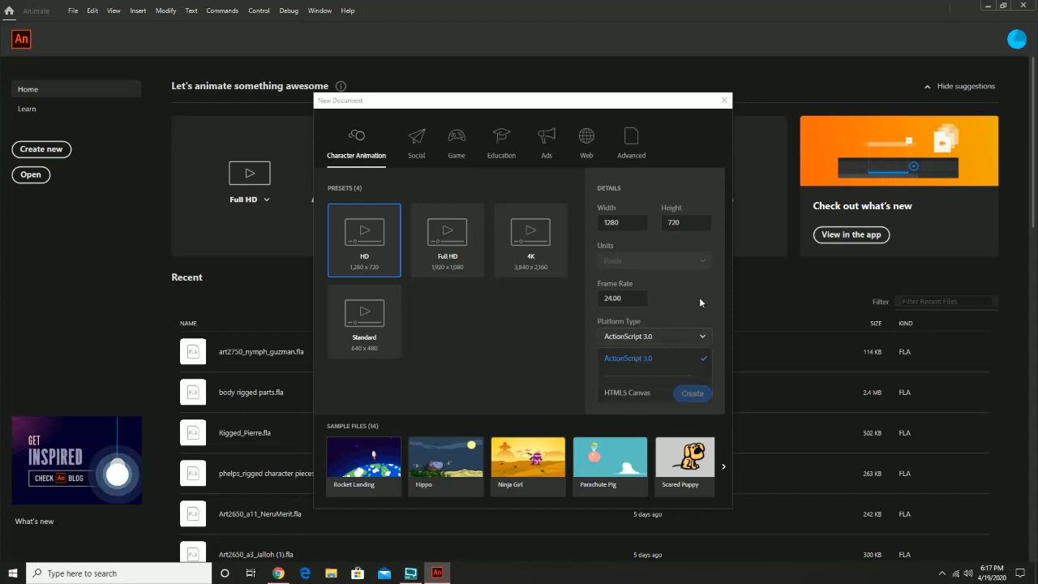
pyautogui.click(675, 340)
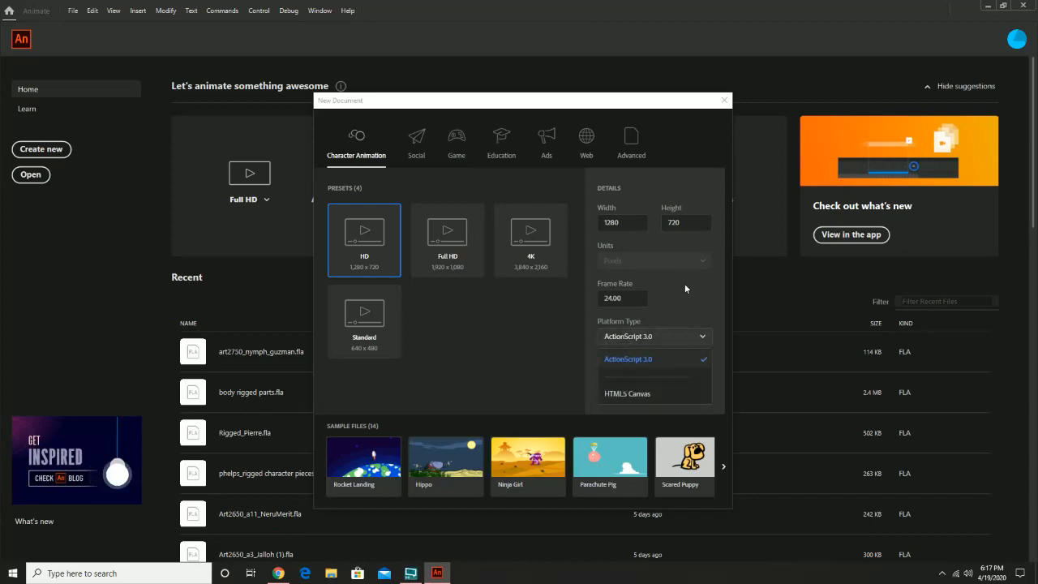
pyautogui.click(686, 285)
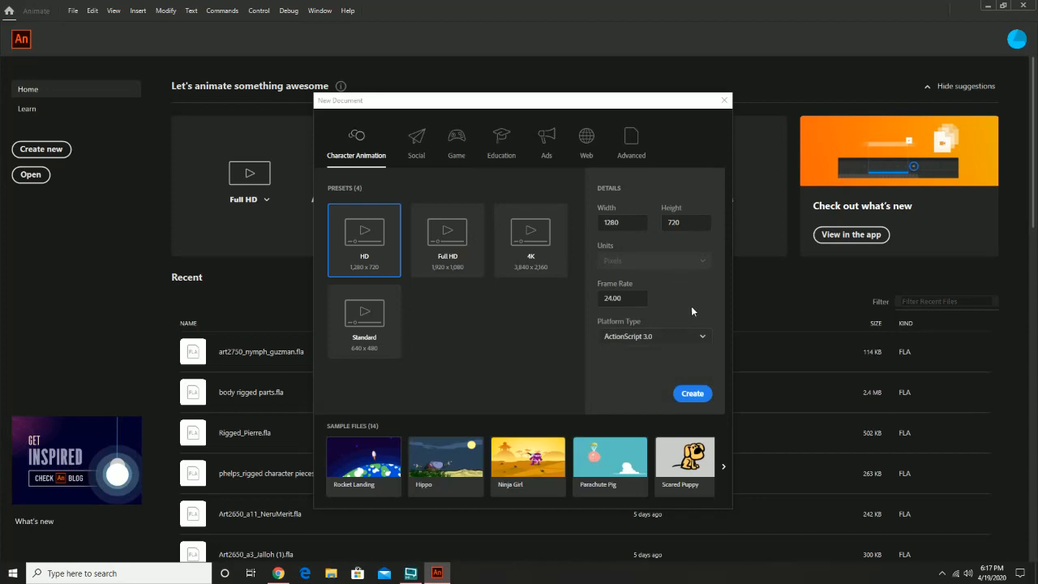
pyautogui.click(692, 395)
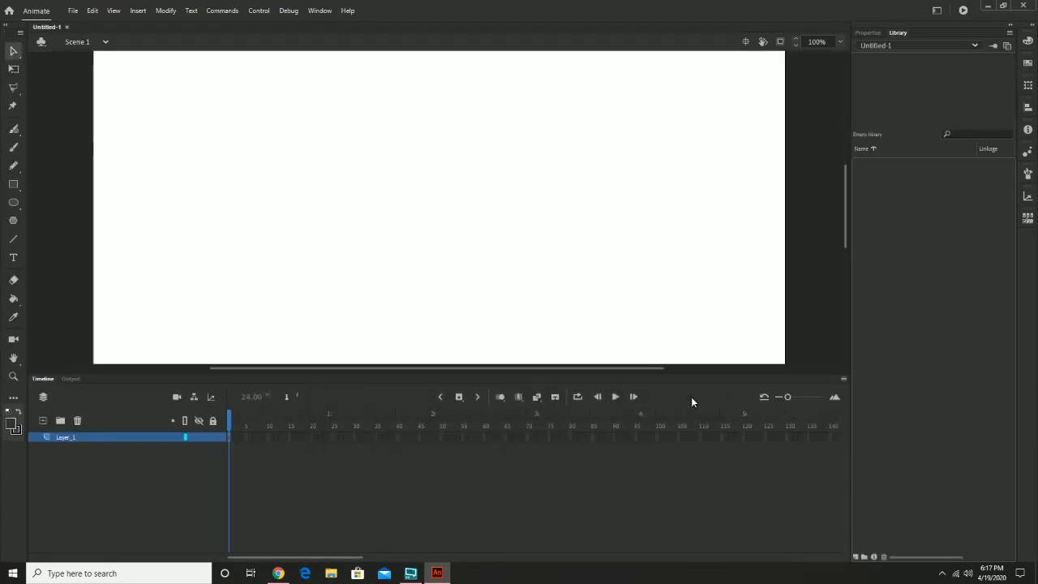
# Start an import to the library and browse to the adobe_media_demo folder on the Desktop
pyautogui.click(71, 11)
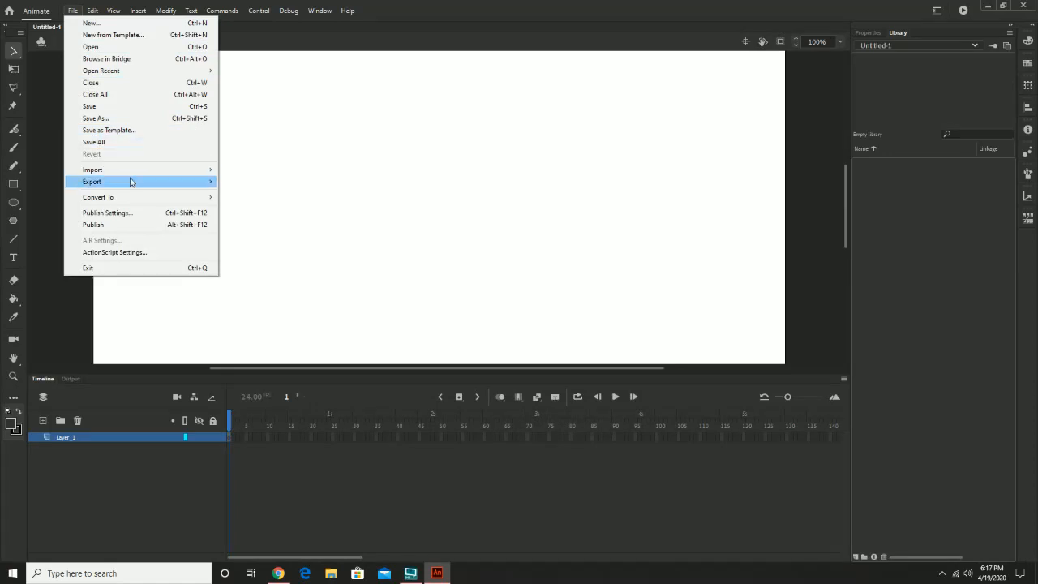
pyautogui.moveTo(134, 173)
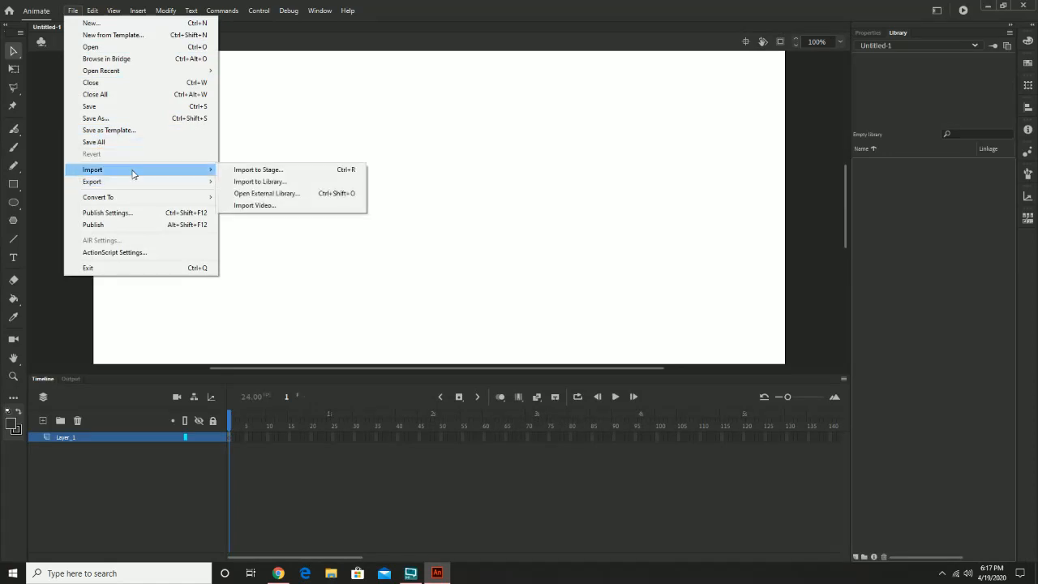
pyautogui.click(292, 182)
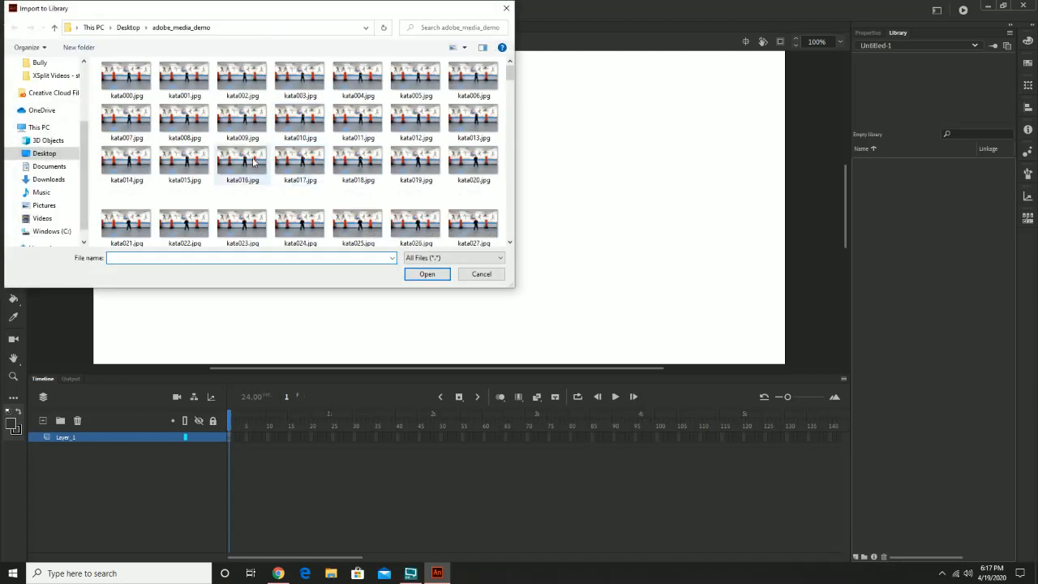
pyautogui.click(128, 27)
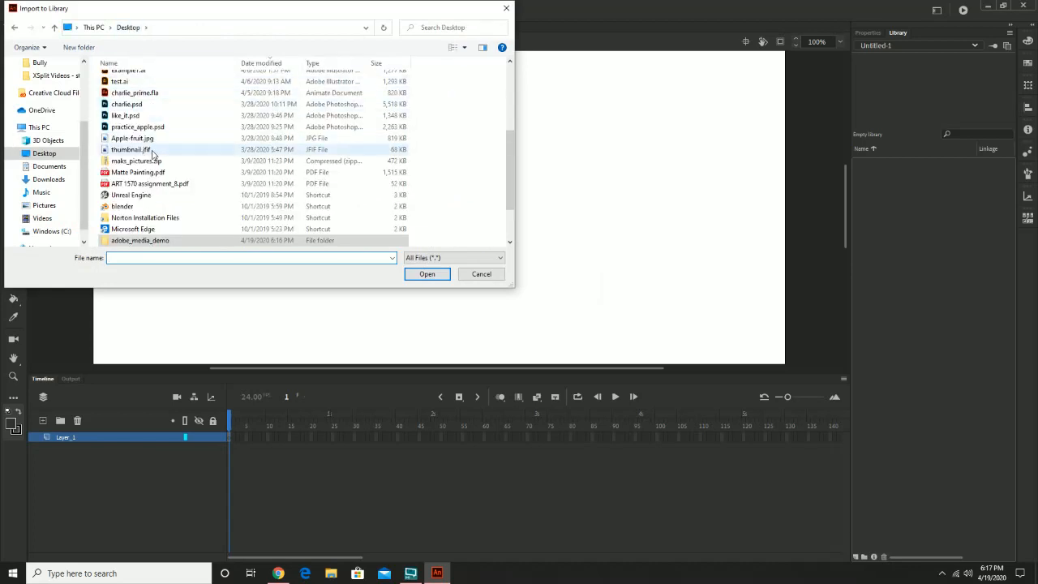
pyautogui.scroll(-2, 173, 216)
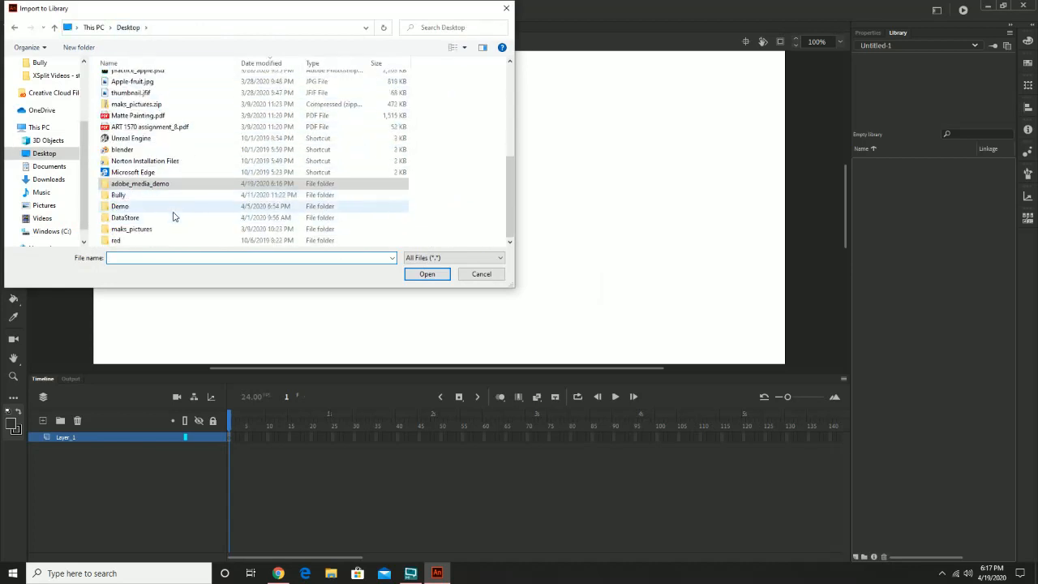
pyautogui.click(157, 185)
pyautogui.doubleClick(156, 186)
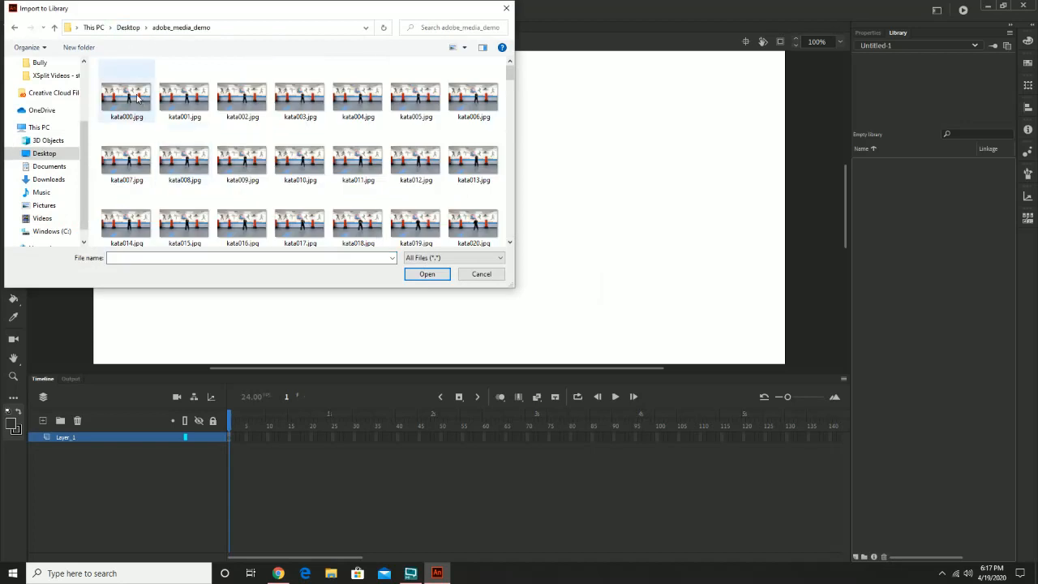
# Import the complete image sequence from kata000.jpg to kata242.jpg into the library
pyautogui.click(138, 98)
pyautogui.scroll(-10, 349, 157)
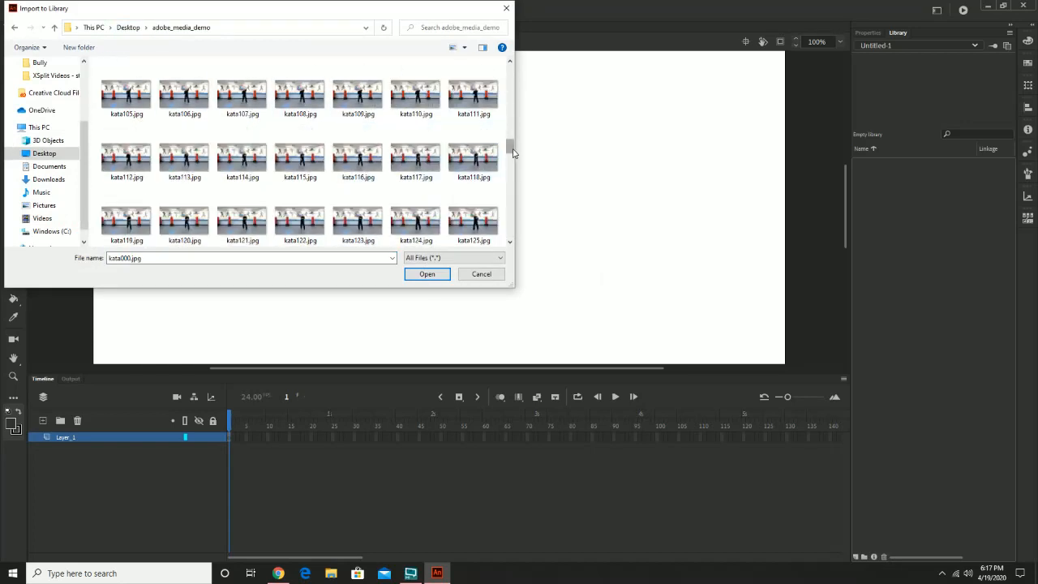
pyautogui.moveTo(510, 149); pyautogui.dragTo(510, 250)
pyautogui.keyDown('shift'); pyautogui.click(363, 235); pyautogui.keyUp('shift')
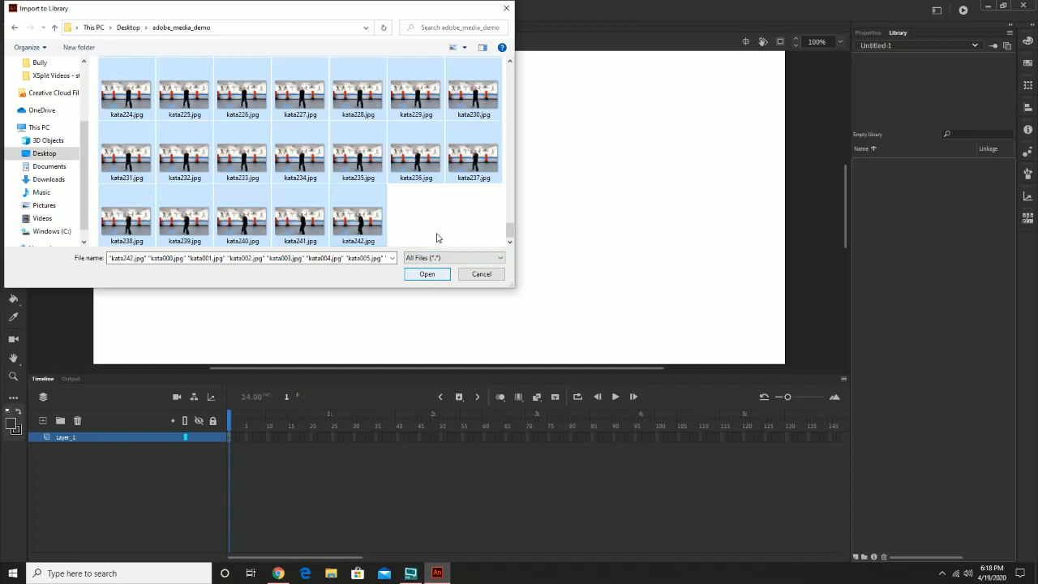
pyautogui.scroll(3, 344, 180)
pyautogui.scroll(10, 343, 180)
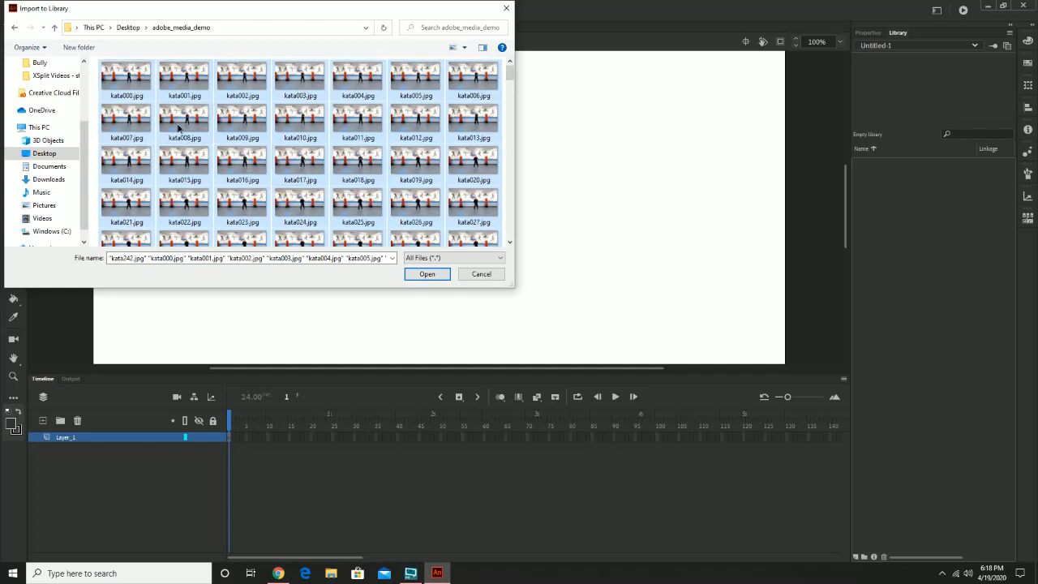
pyautogui.click(142, 89)
pyautogui.scroll(-15, 298, 164)
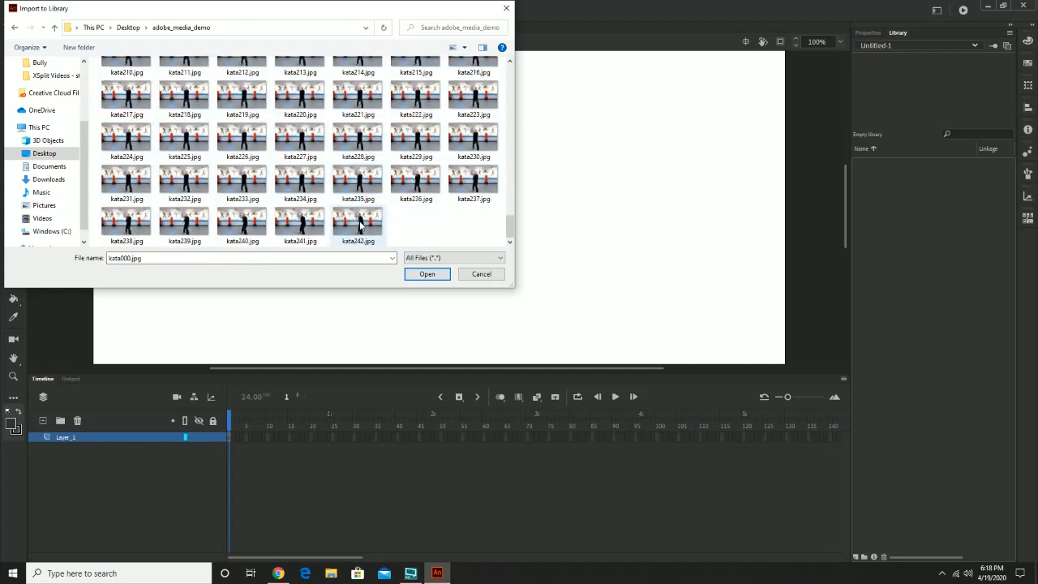
pyautogui.keyDown('shift'); pyautogui.click(359, 230); pyautogui.keyUp('shift')
pyautogui.click(428, 274)
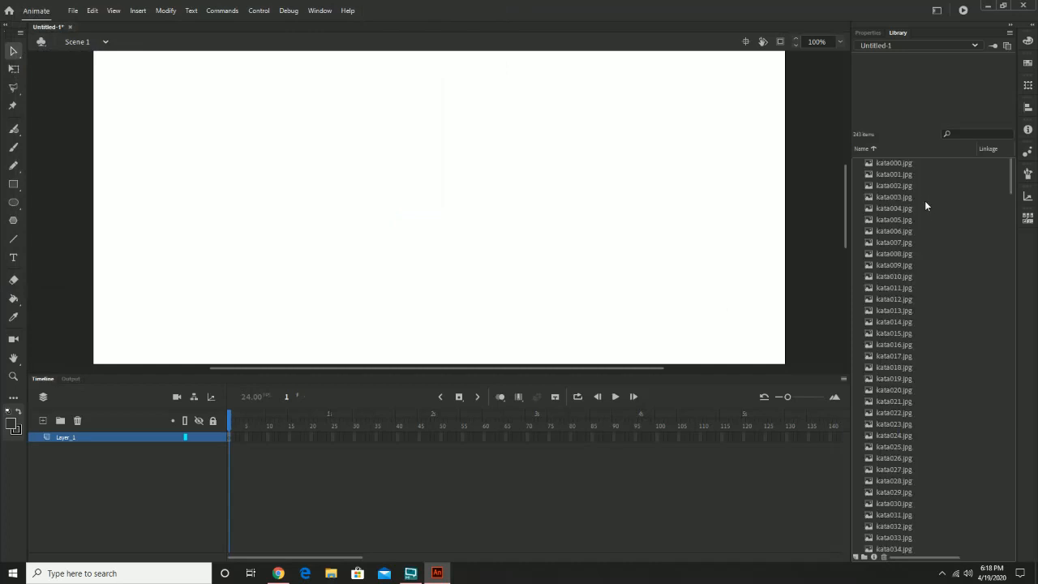
# Select all library images from kata000.jpg to kata242.jpg and place them together on the stage
pyautogui.click(893, 163)
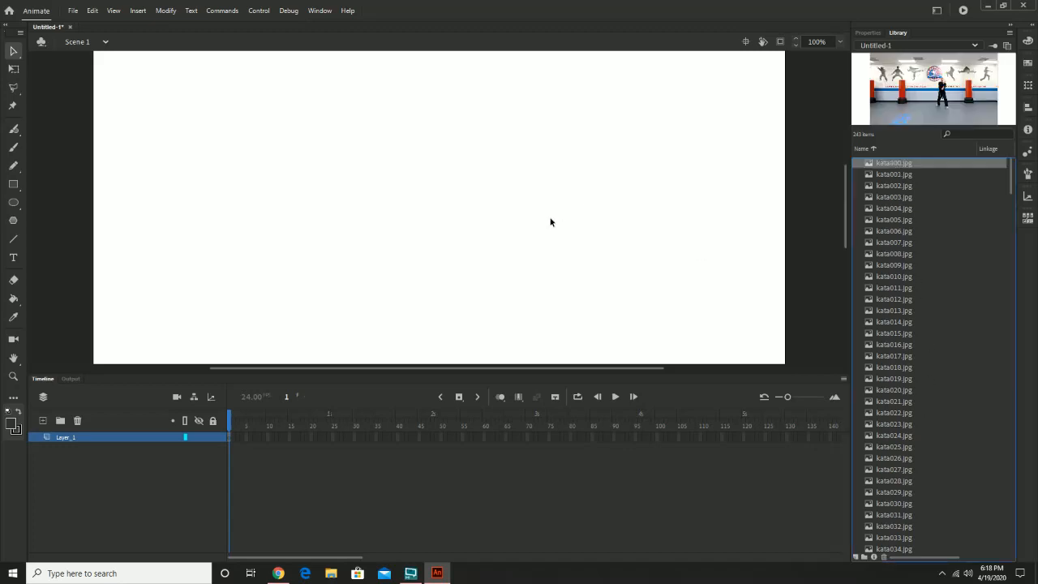
pyautogui.scroll(-20, 924, 244)
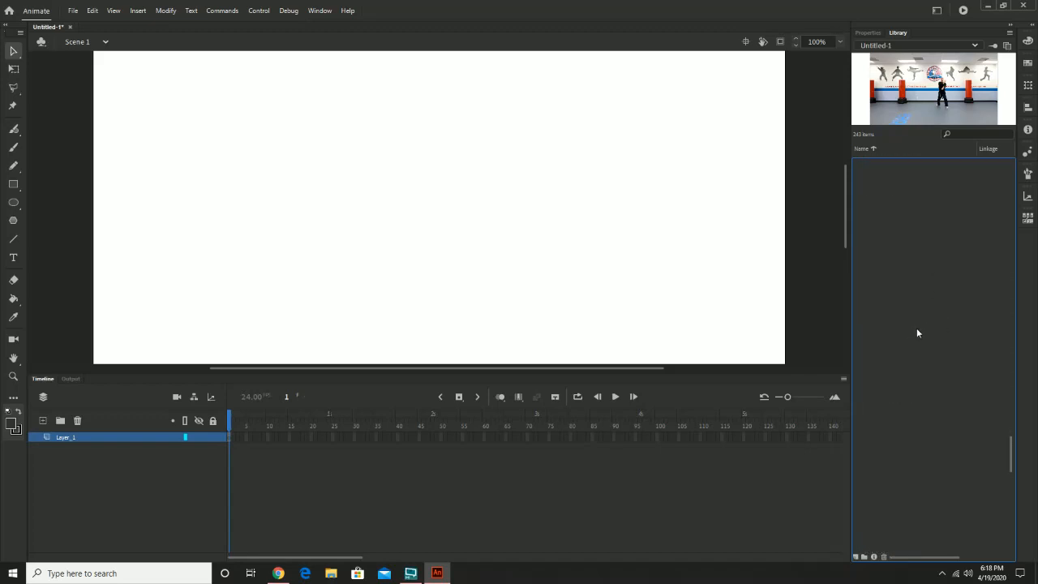
pyautogui.scroll(5, 916, 328)
pyautogui.keyDown('shift'); pyautogui.click(892, 340); pyautogui.keyUp('shift')
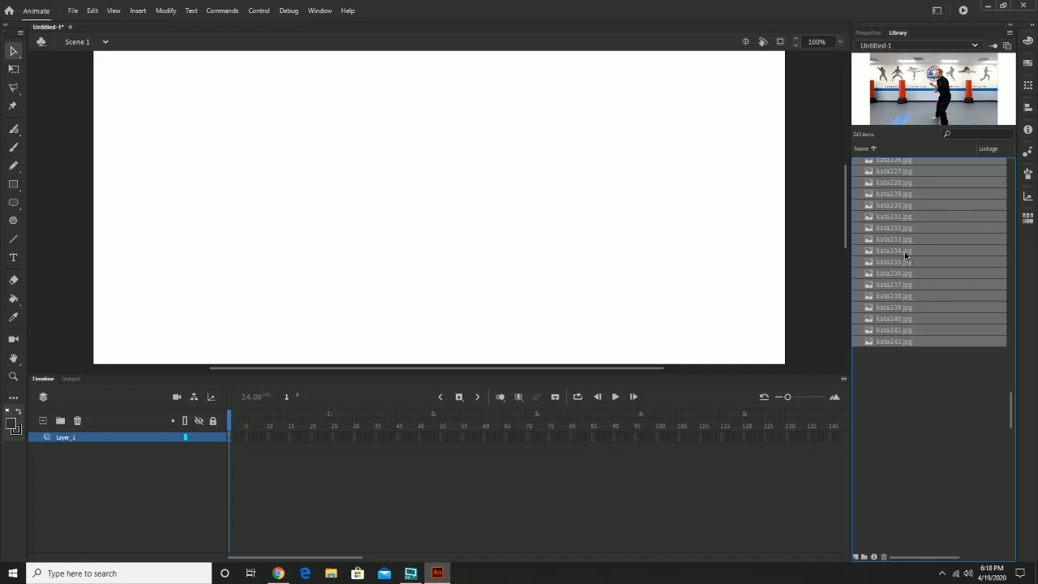
pyautogui.moveTo(905, 252); pyautogui.dragTo(422, 266)
pyautogui.moveTo(423, 266); pyautogui.dragTo(422, 264)
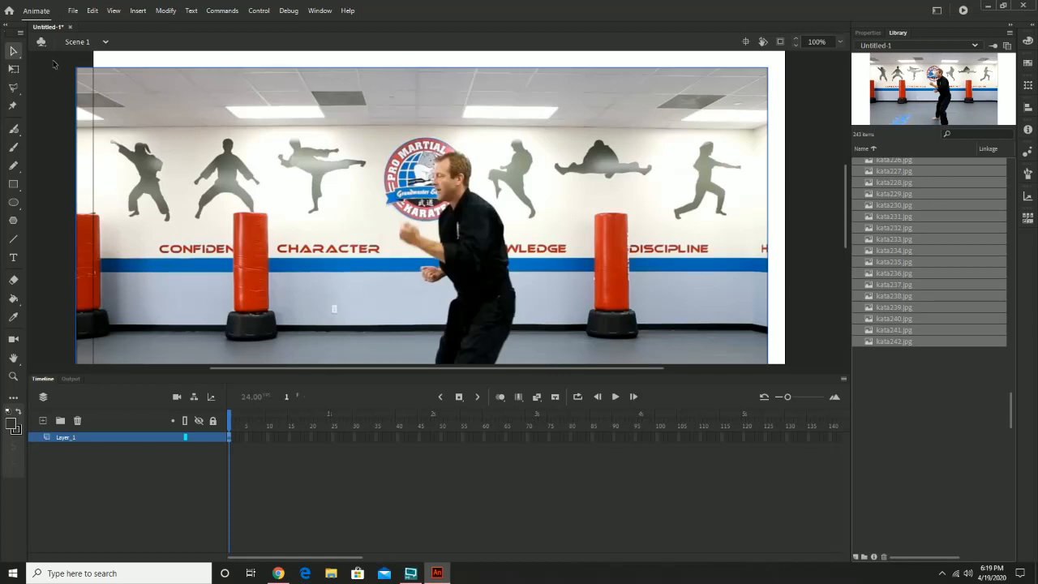
pyautogui.moveTo(53, 63); pyautogui.dragTo(185, 176)
pyautogui.moveTo(57, 64); pyautogui.dragTo(194, 185)
pyautogui.rightClick(171, 128)
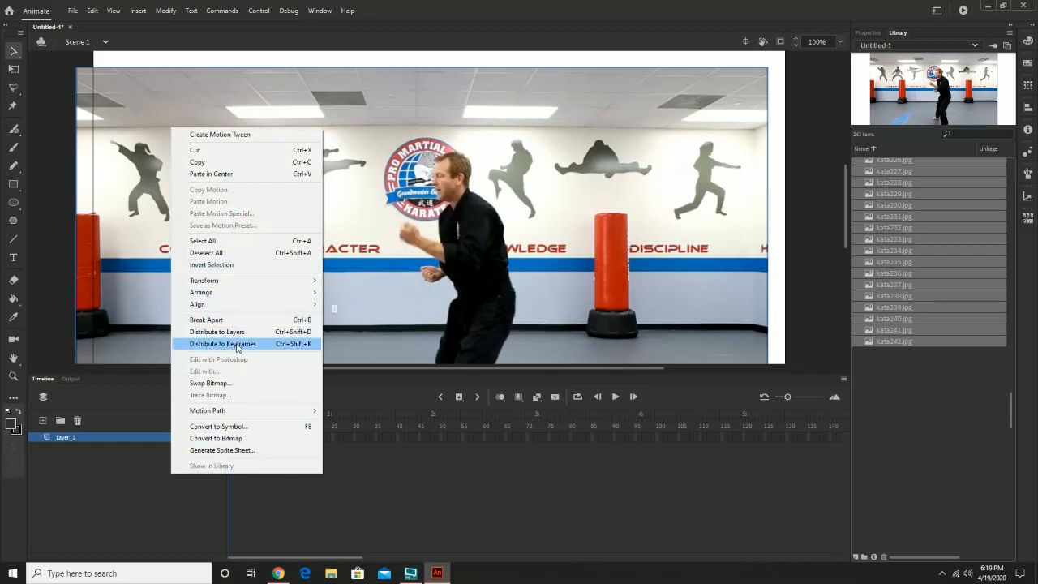
pyautogui.click(480, 50)
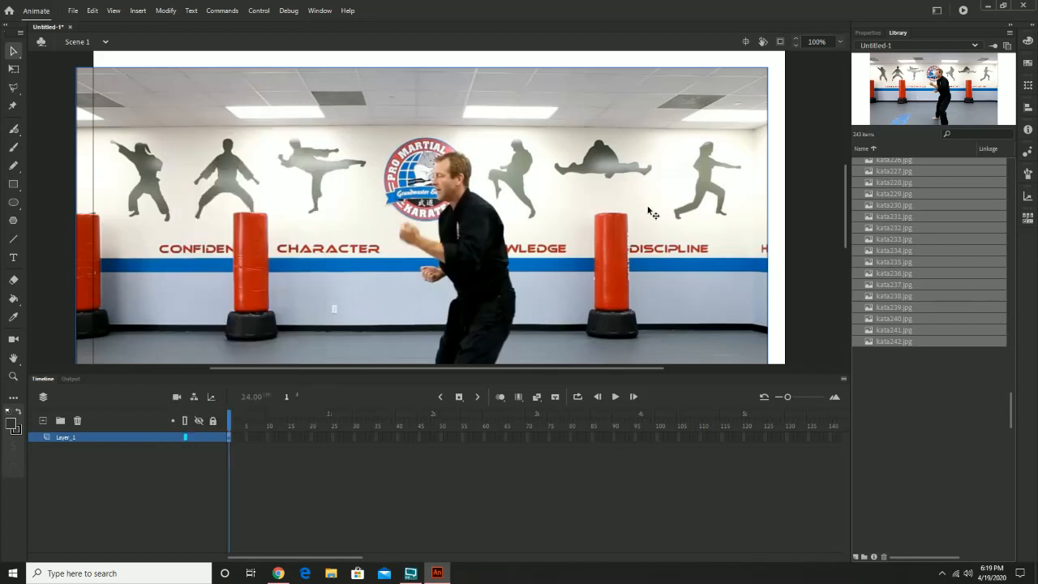
# Try shifting only the top image away from the stack on the stage, and undo the change
pyautogui.click(775, 134)
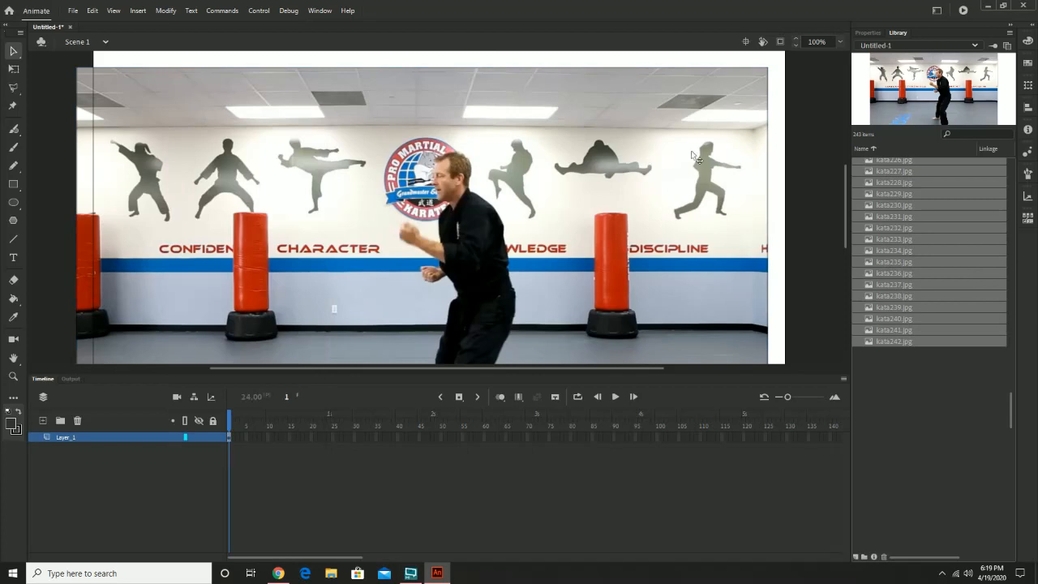
pyautogui.hotkey('ctrl', 'v')
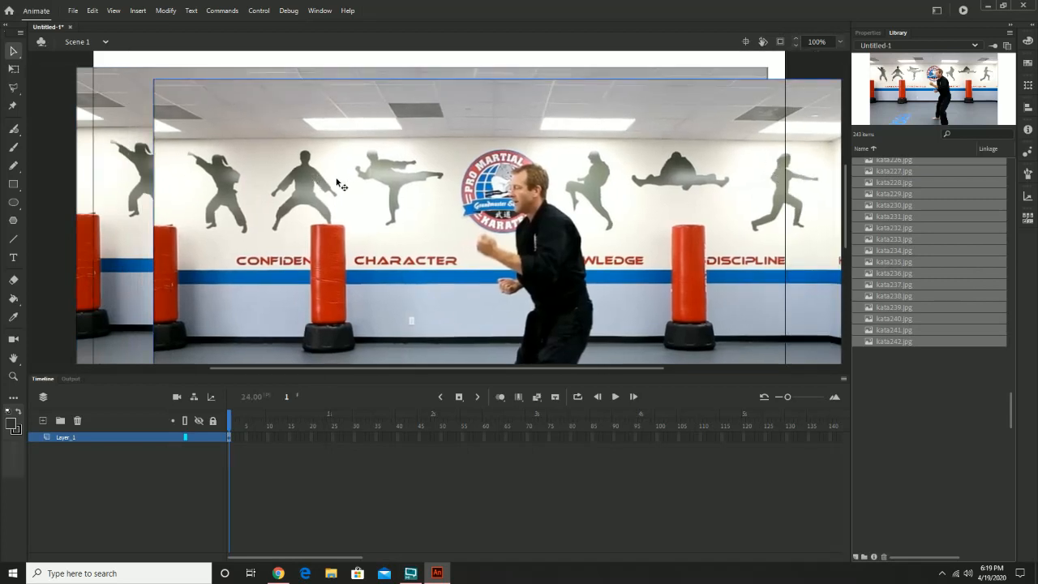
pyautogui.hotkey('ctrl', 'z')
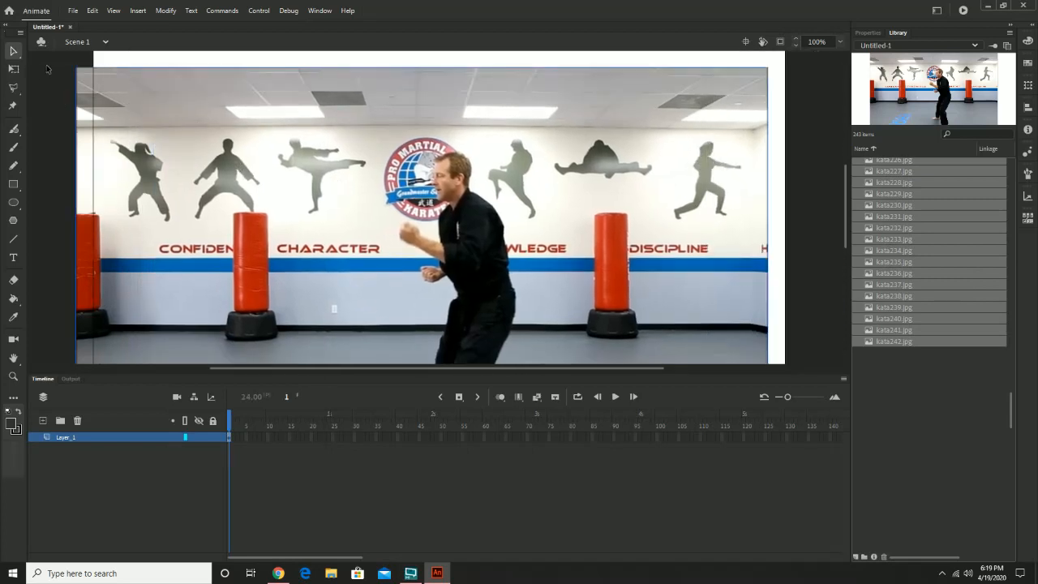
# Distribute the stacked kata images on the stage to separate keyframes and return the playhead to frame 1
pyautogui.moveTo(54, 60); pyautogui.dragTo(365, 249)
pyautogui.rightClick(251, 127)
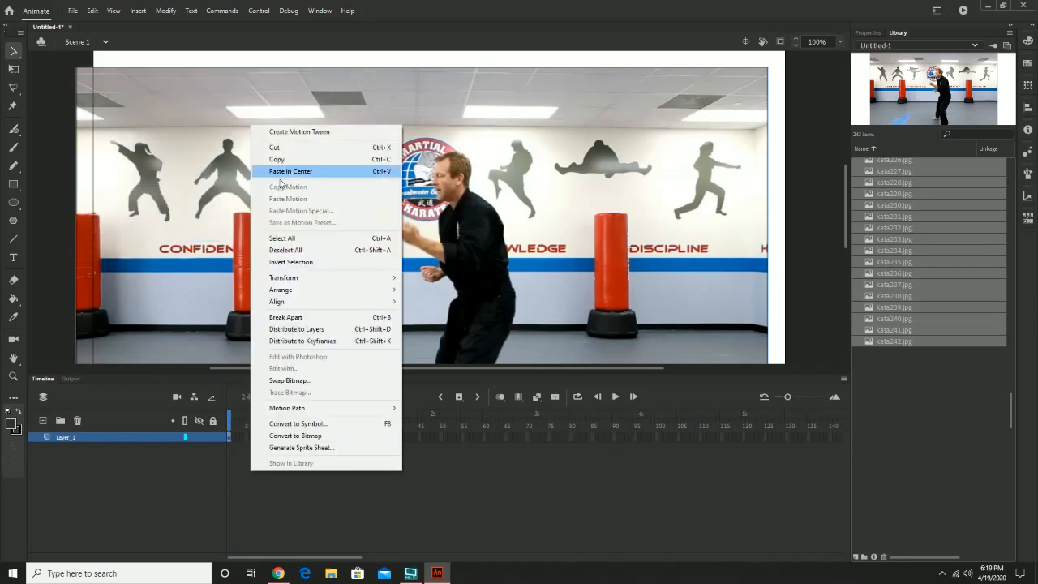
pyautogui.click(350, 342)
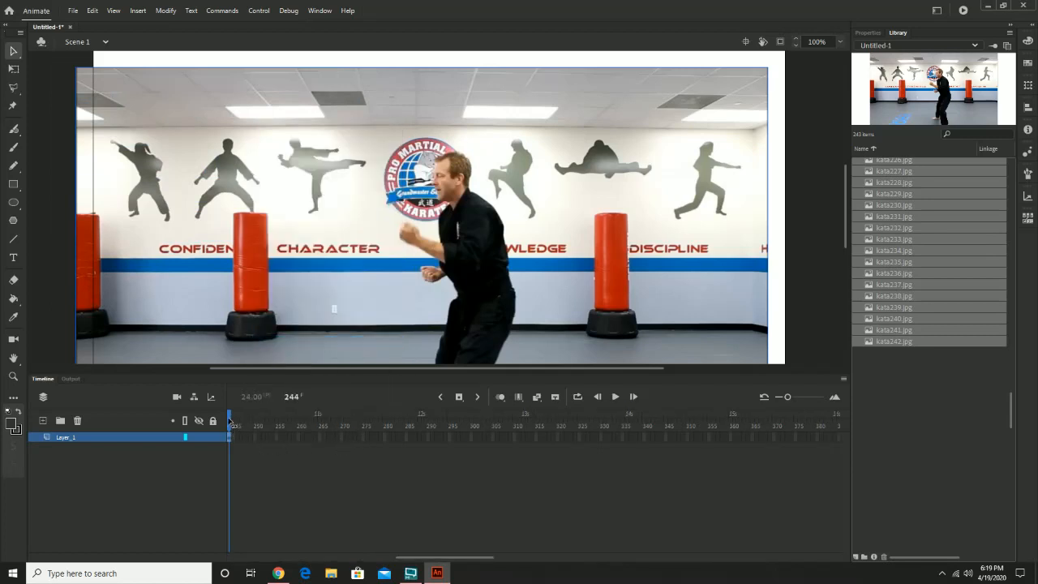
pyautogui.moveTo(229, 419); pyautogui.dragTo(96, 438)
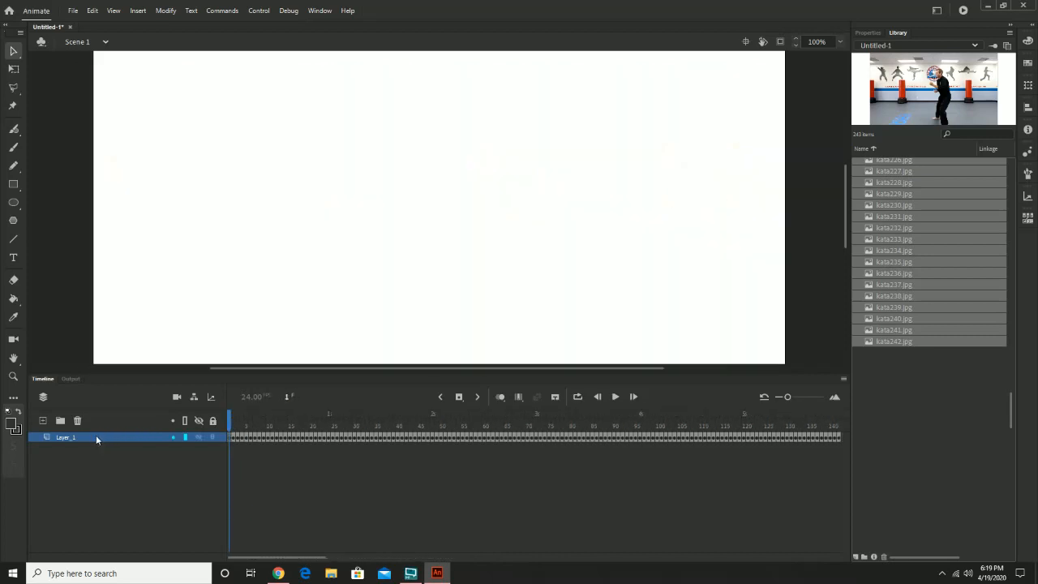
# Play back the distributed image sequence in the timeline, stop it, and return to frame 1
pyautogui.click(615, 396)
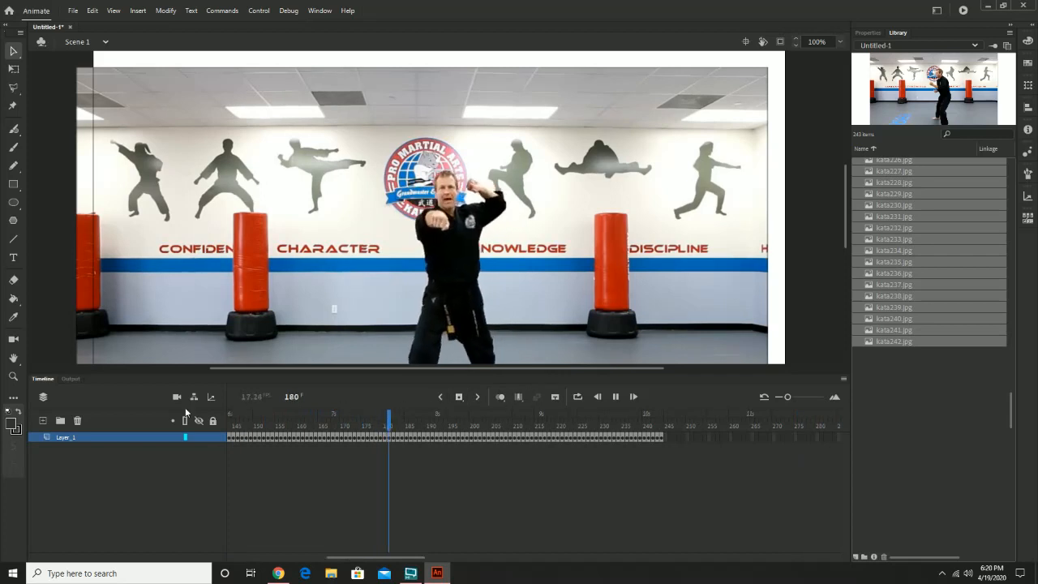
pyautogui.click(615, 397)
pyautogui.moveTo(555, 420); pyautogui.dragTo(62, 438)
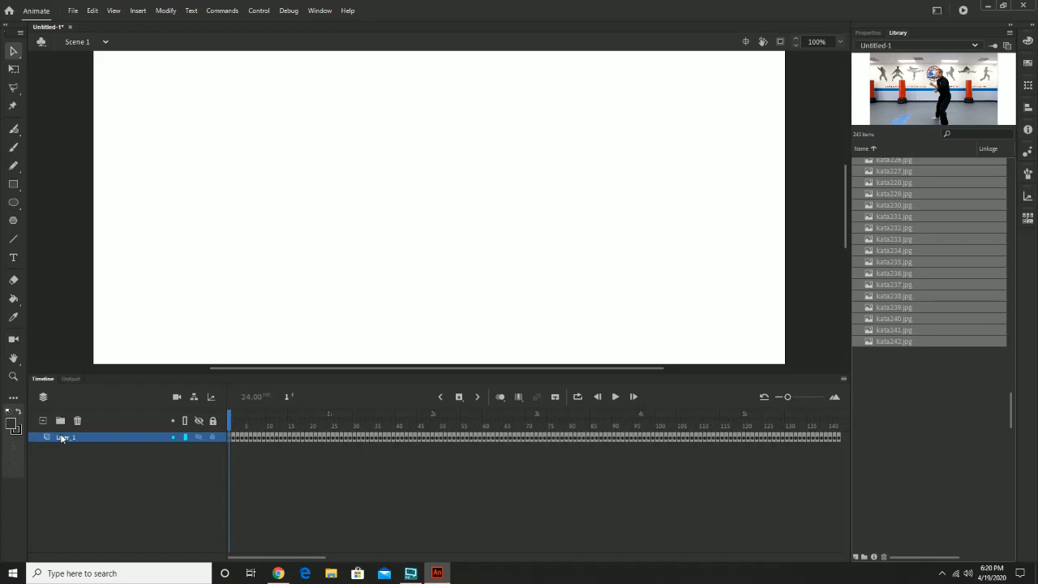
# Go to frame 4, select its image, and match the stage size to the contents at 1280 × 720 px
pyautogui.click(243, 426)
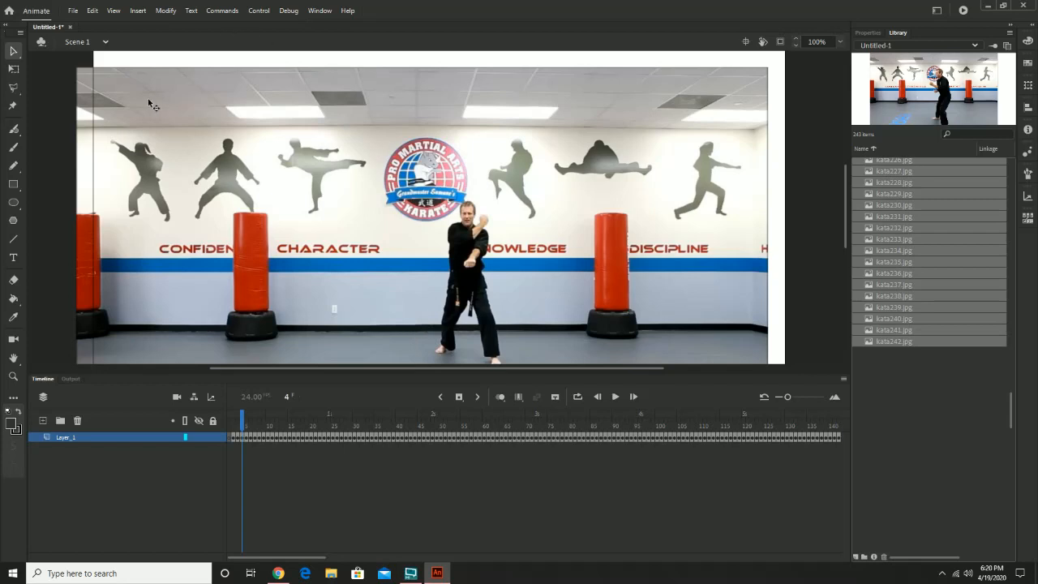
pyautogui.moveTo(62, 59); pyautogui.dragTo(170, 138)
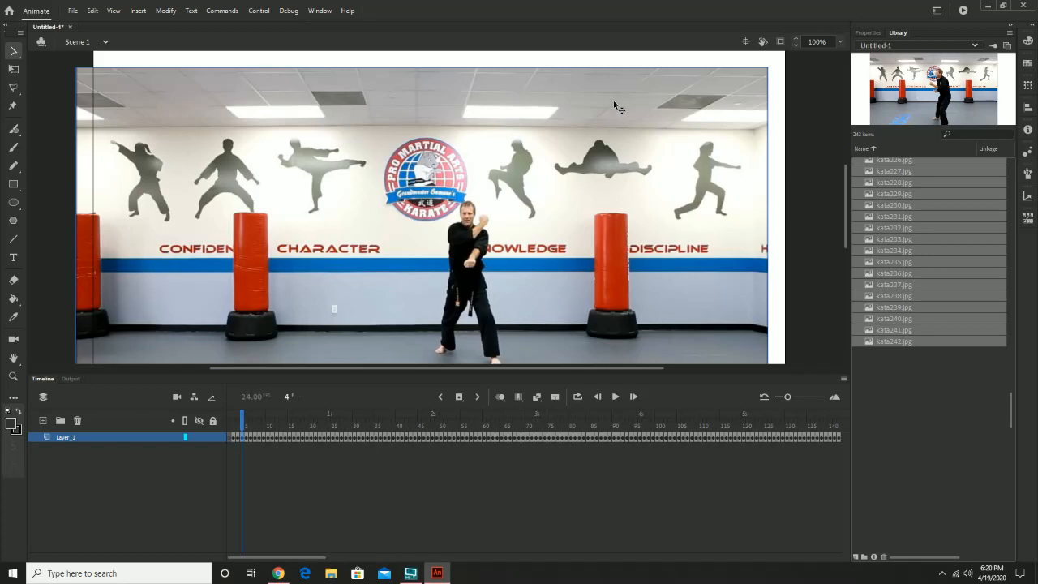
pyautogui.click(67, 69)
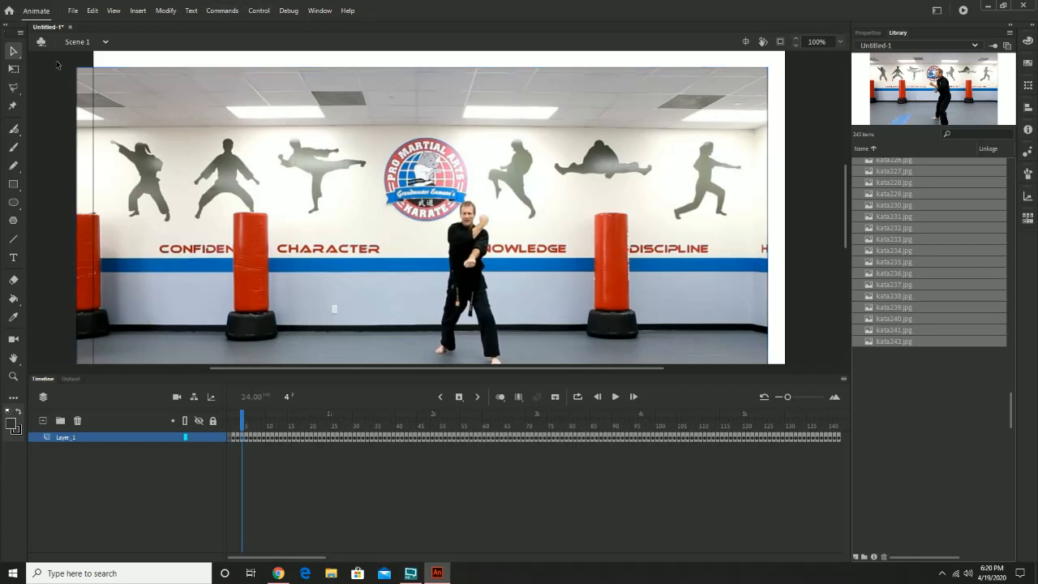
pyautogui.moveTo(56, 61); pyautogui.dragTo(334, 221)
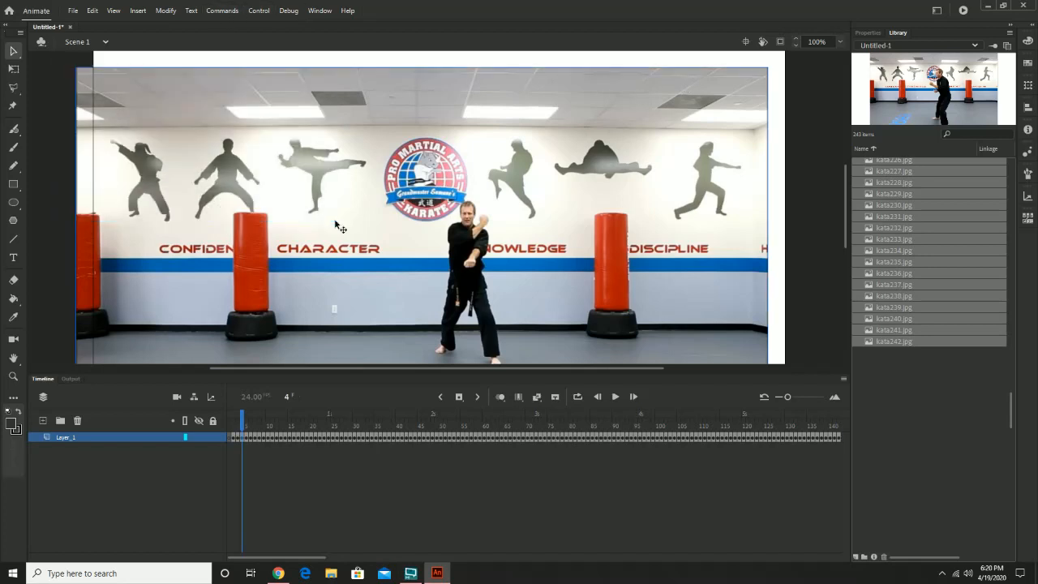
pyautogui.click(167, 10)
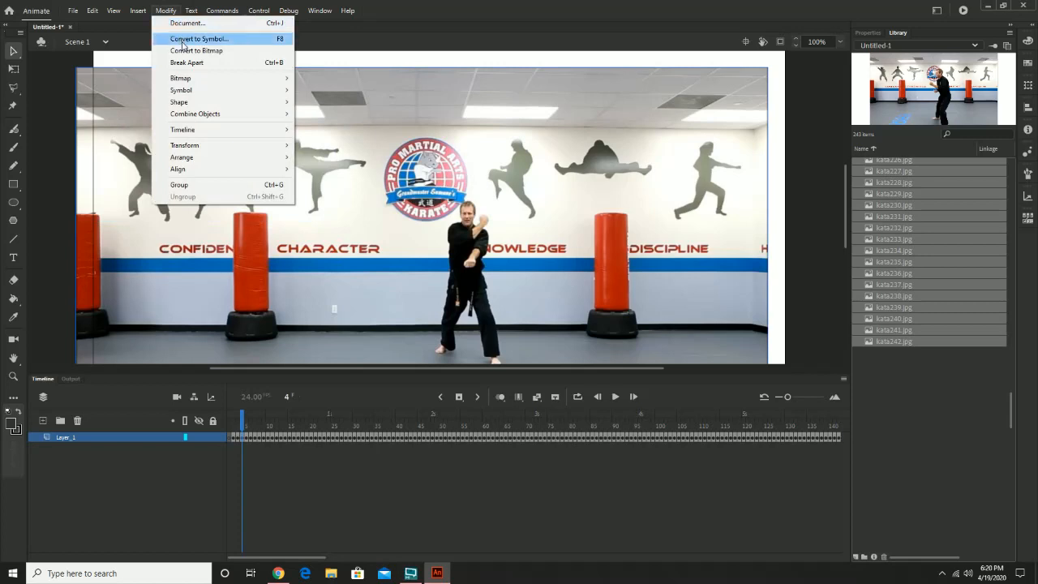
pyautogui.click(184, 25)
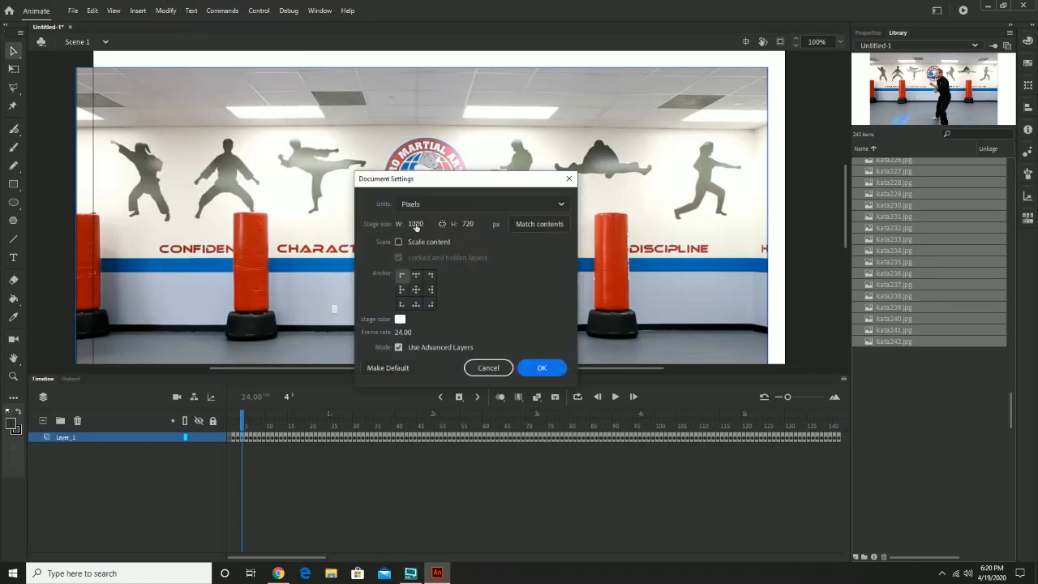
pyautogui.click(543, 226)
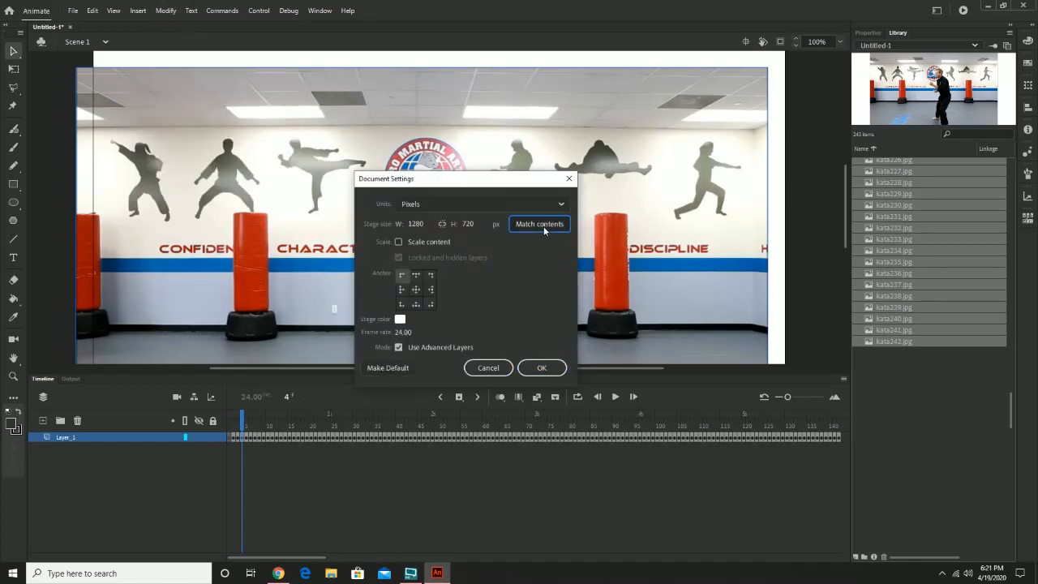
pyautogui.click(541, 367)
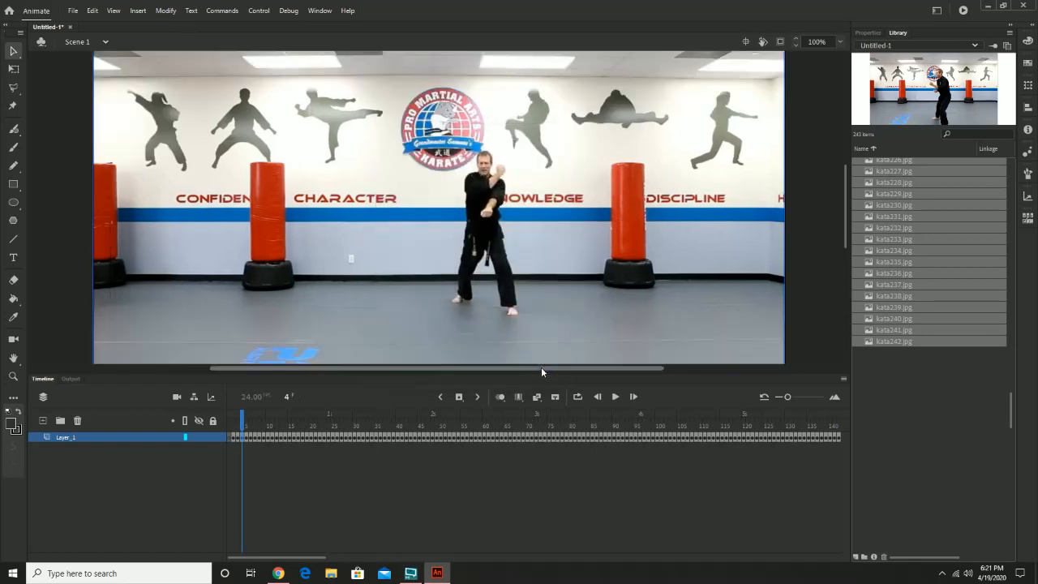
pyautogui.scroll(3, 598, 209)
pyautogui.scroll(-5, 601, 213)
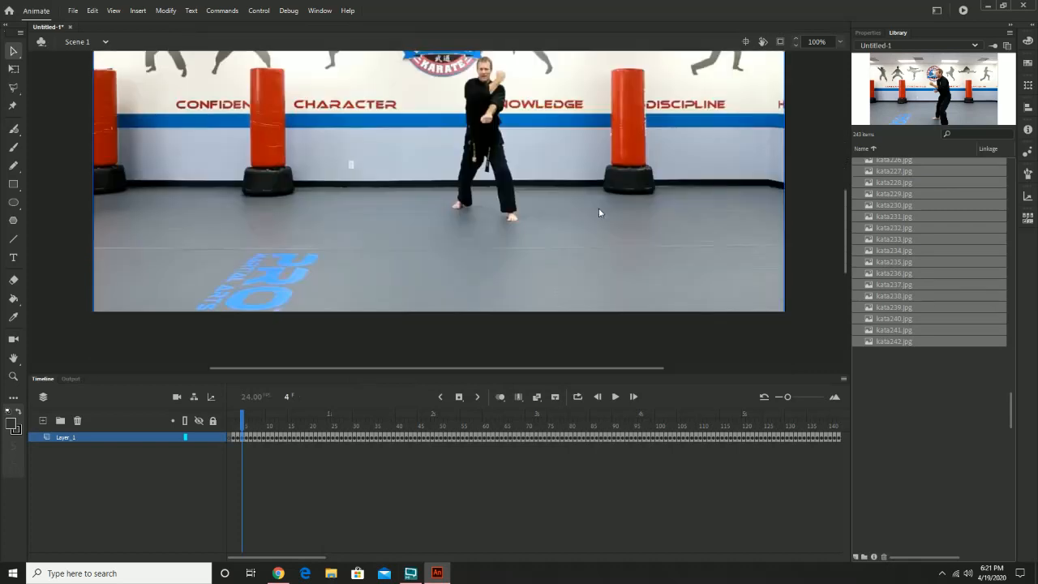
pyautogui.scroll(2, 600, 212)
# Enlarge the timeline frames and remove the blank first frame from Layer_1
pyautogui.moveTo(254, 423); pyautogui.dragTo(232, 438)
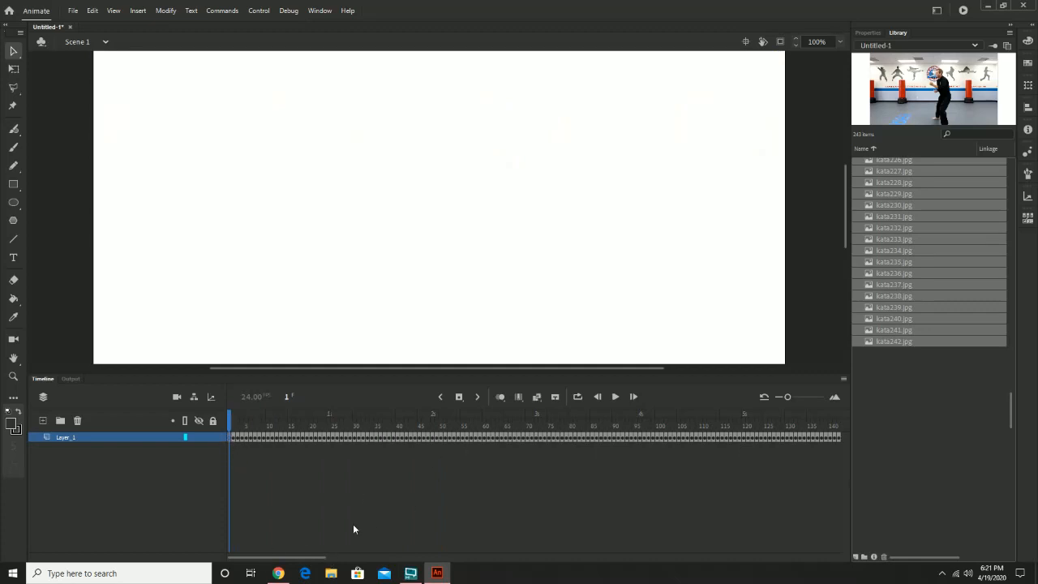
pyautogui.moveTo(249, 558)
pyautogui.mouseDown()
pyautogui.moveTo(265, 558)
pyautogui.moveTo(246, 558)
pyautogui.mouseUp()
pyautogui.moveTo(788, 397); pyautogui.dragTo(813, 397)
pyautogui.click(272, 486)
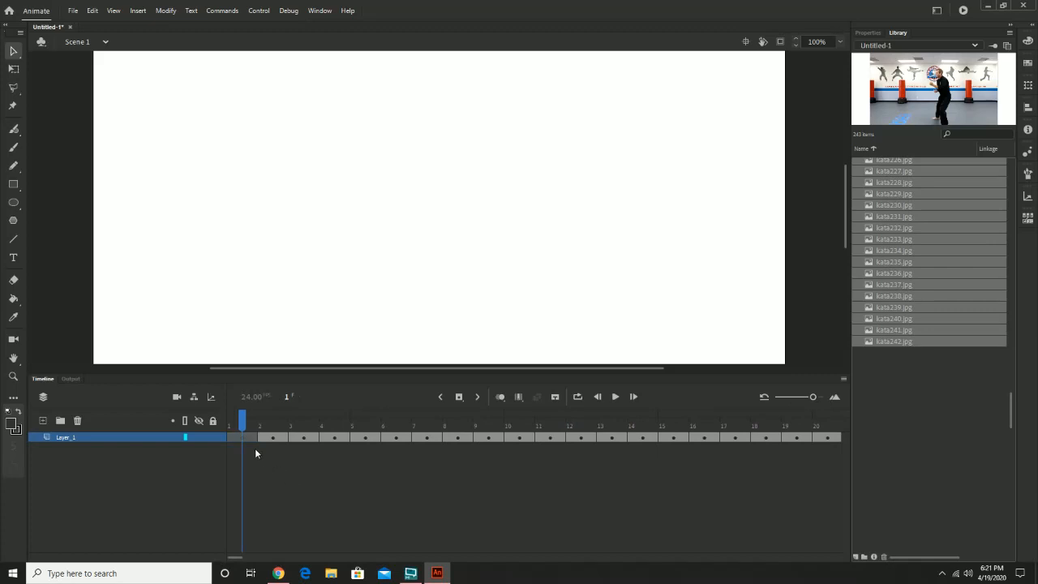
pyautogui.click(239, 438)
pyautogui.rightClick(243, 434)
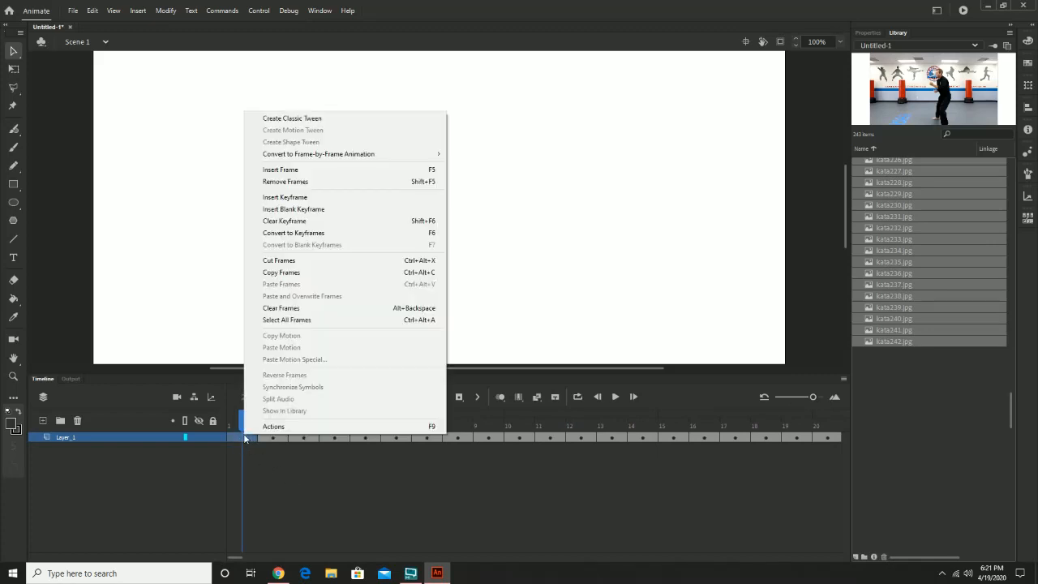
pyautogui.click(387, 182)
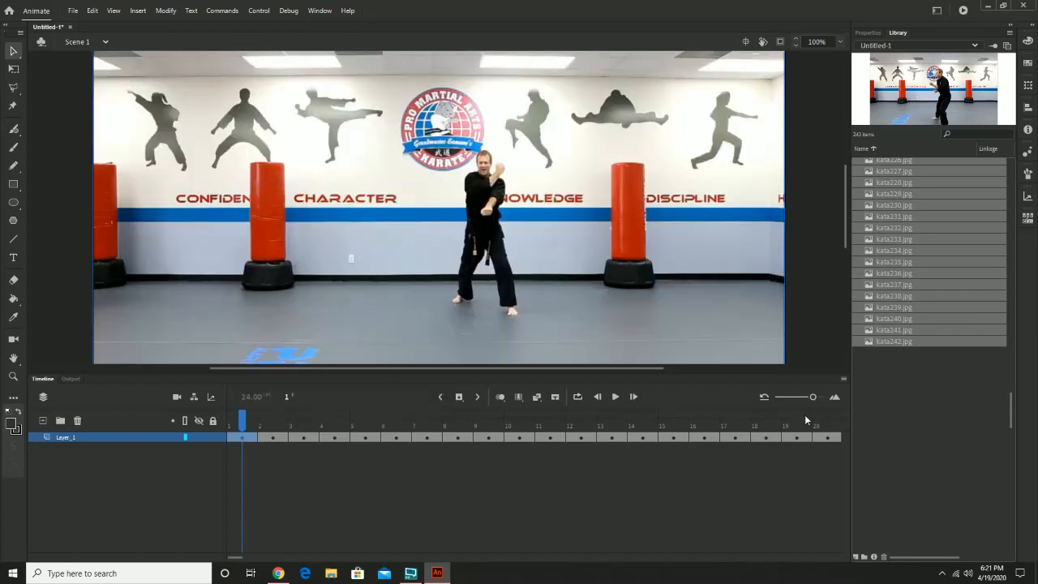
pyautogui.click(922, 393)
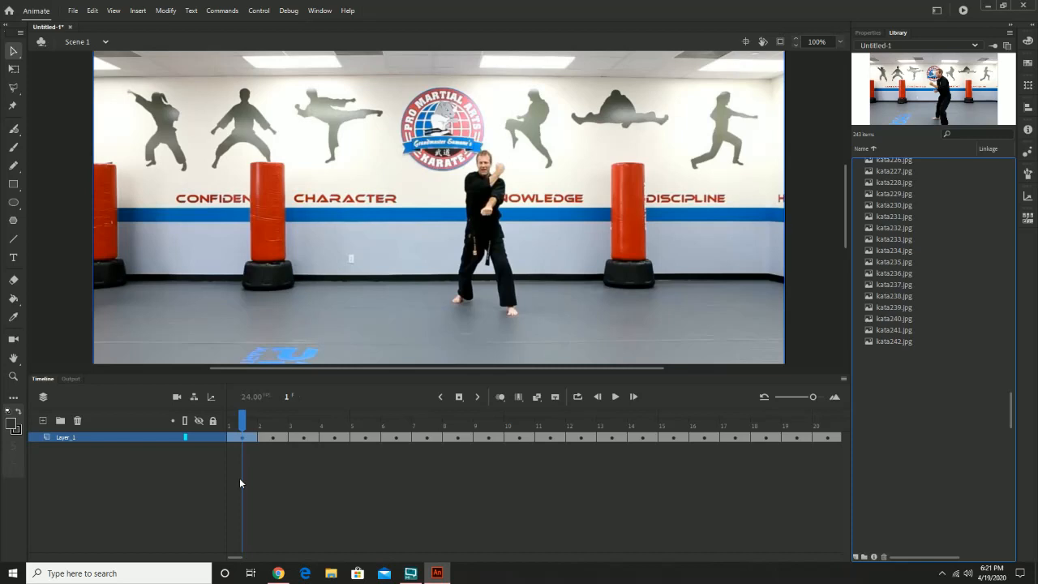
# Rename Layer_1 to "refs" and lock the layer
pyautogui.click(211, 437)
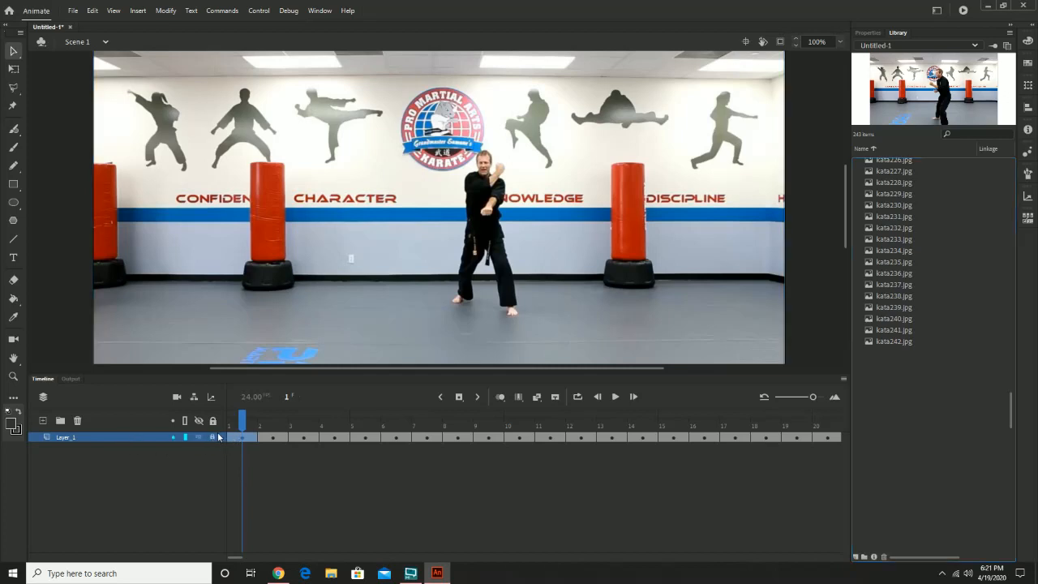
pyautogui.click(212, 438)
pyautogui.doubleClick(74, 436)
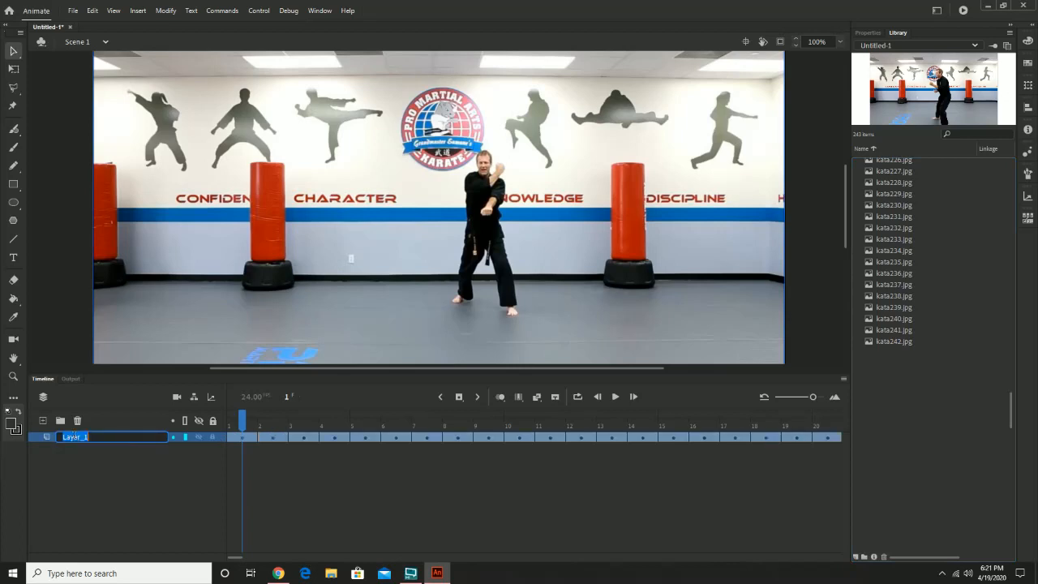
pyautogui.write('refs')
pyautogui.click(189, 444)
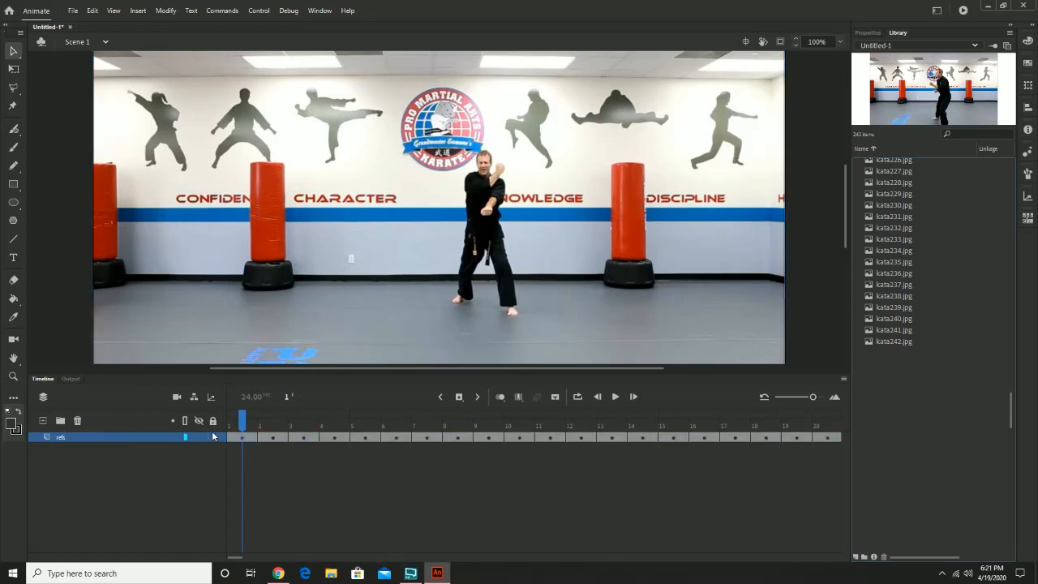
pyautogui.doubleClick(72, 436)
pyautogui.press('Return')
pyautogui.rightClick(66, 441)
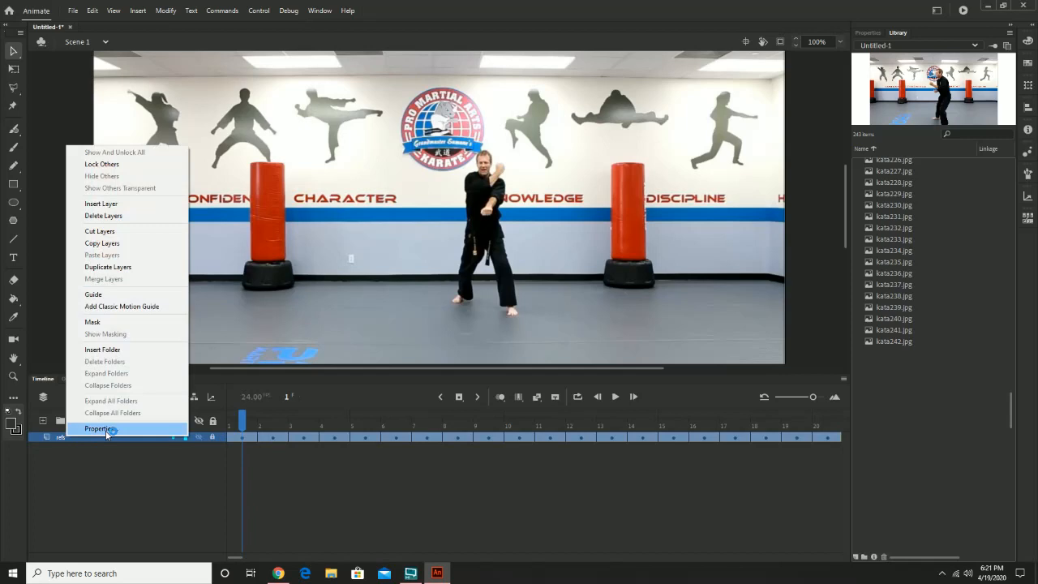
pyautogui.click(99, 429)
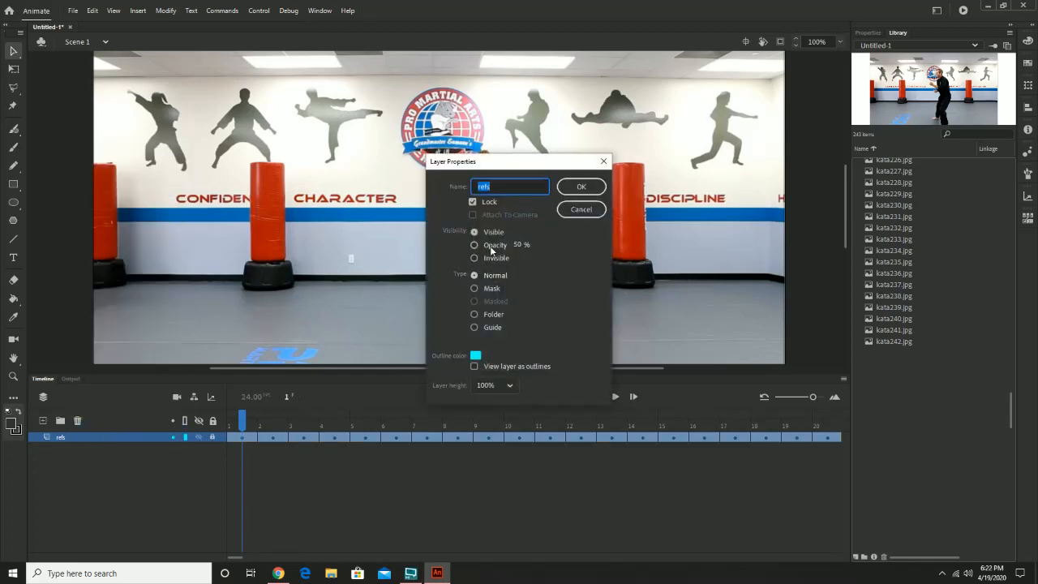
pyautogui.click(577, 211)
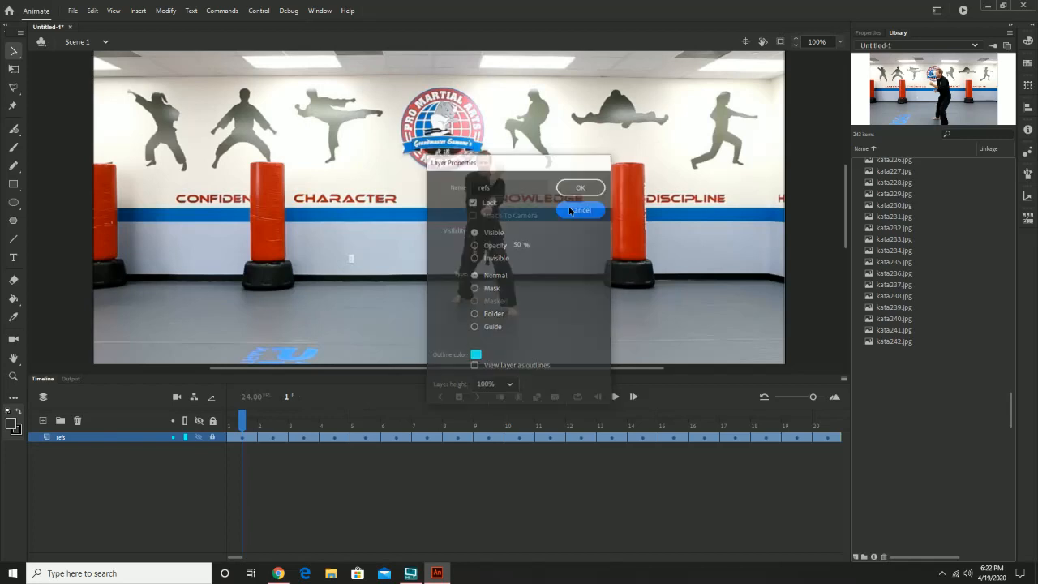
pyautogui.rightClick(248, 437)
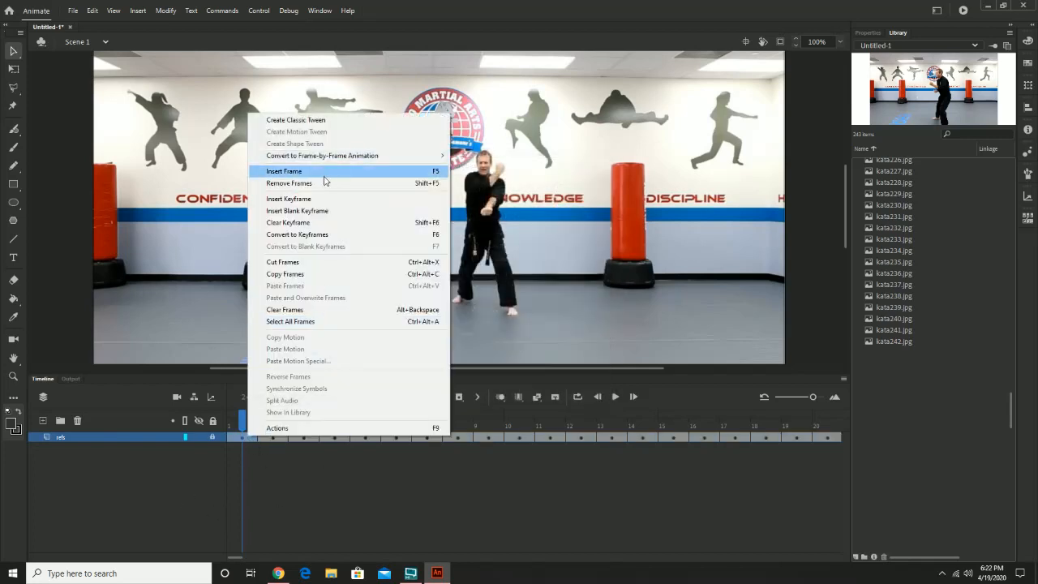
pyautogui.click(284, 495)
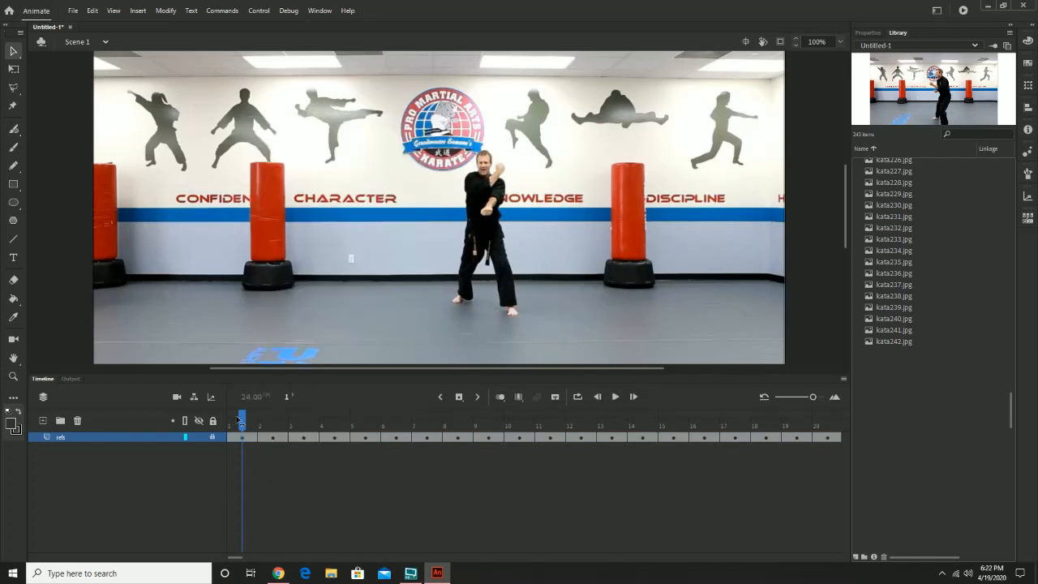
pyautogui.moveTo(242, 420); pyautogui.dragTo(187, 447)
pyautogui.click(214, 437)
# Set the visibility of the refs layer to 50% opacity in its layer properties
pyautogui.rightClick(106, 438)
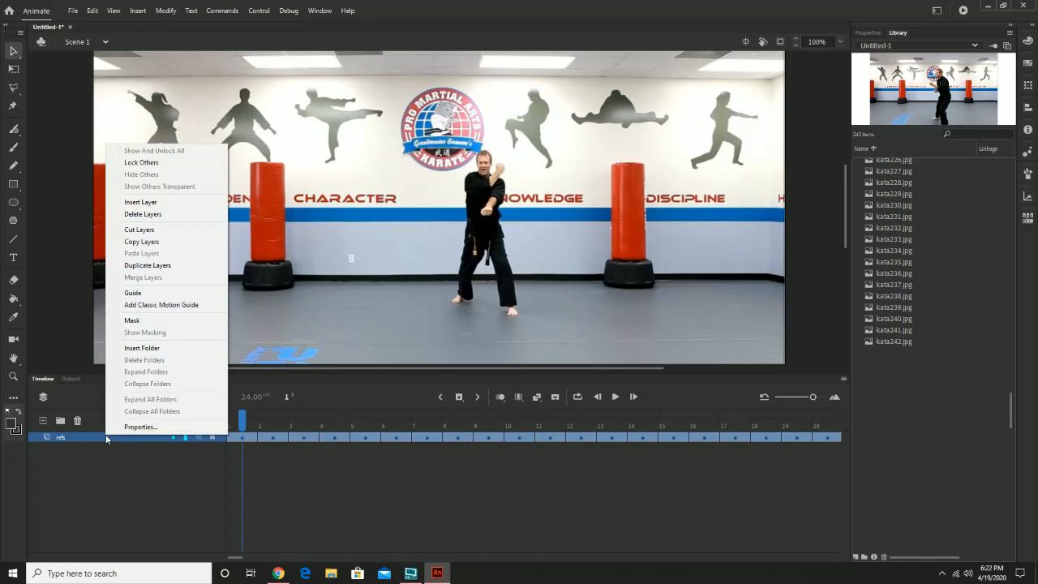
pyautogui.click(135, 426)
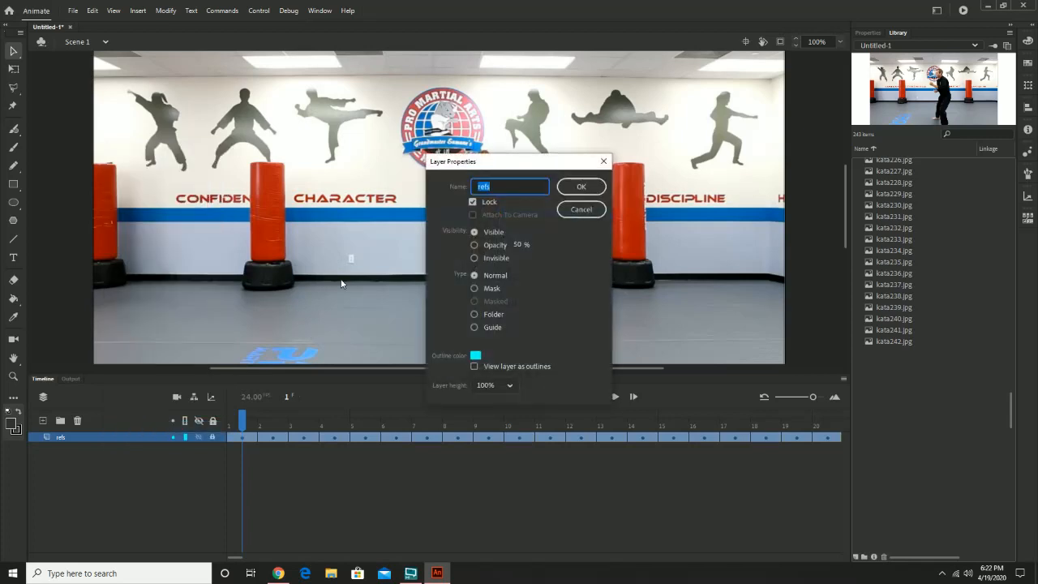
pyautogui.moveTo(529, 169); pyautogui.dragTo(684, 163)
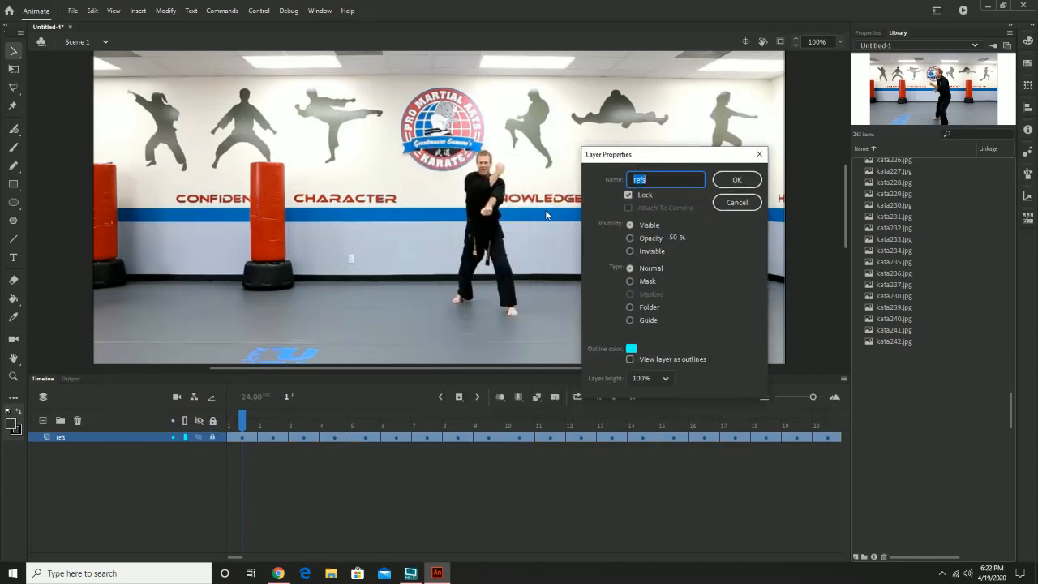
pyautogui.click(653, 241)
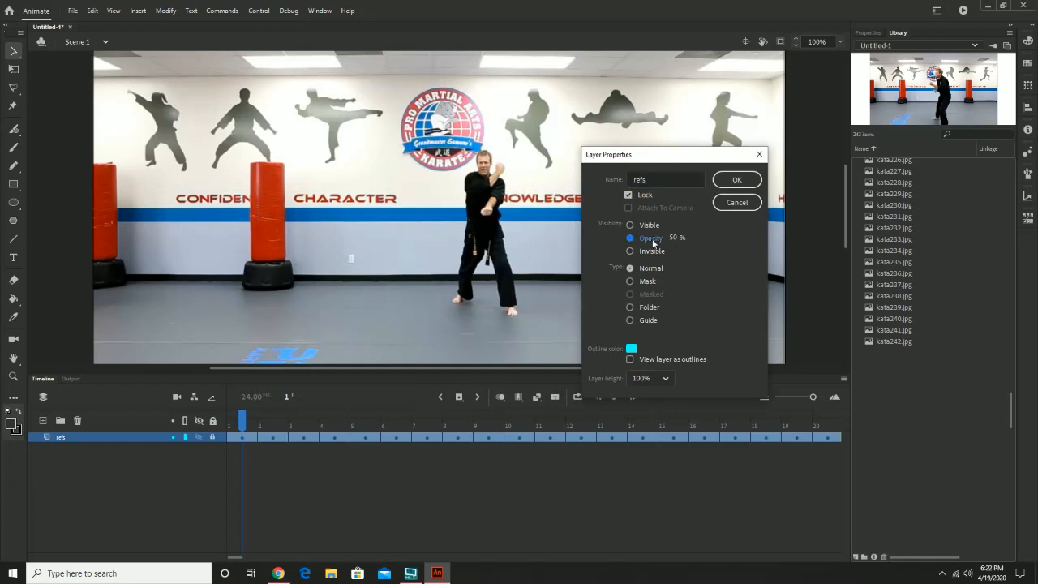
pyautogui.click(730, 184)
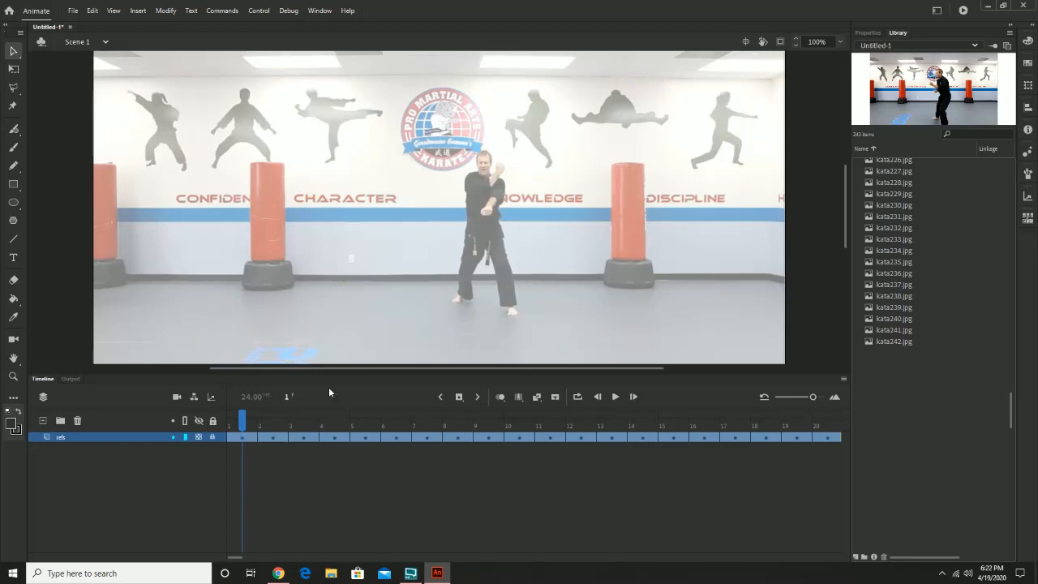
pyautogui.rightClick(84, 434)
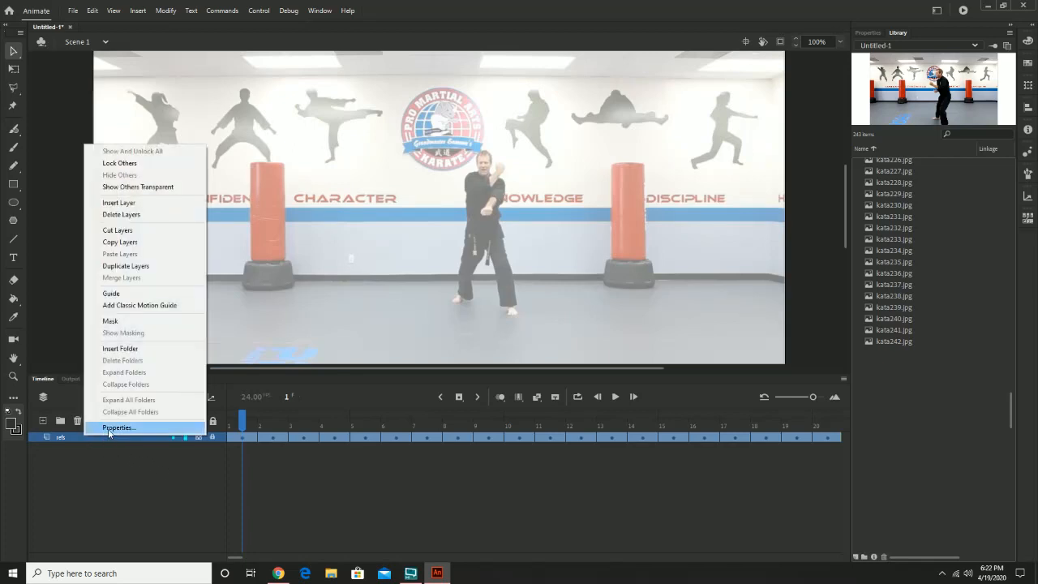
pyautogui.click(114, 429)
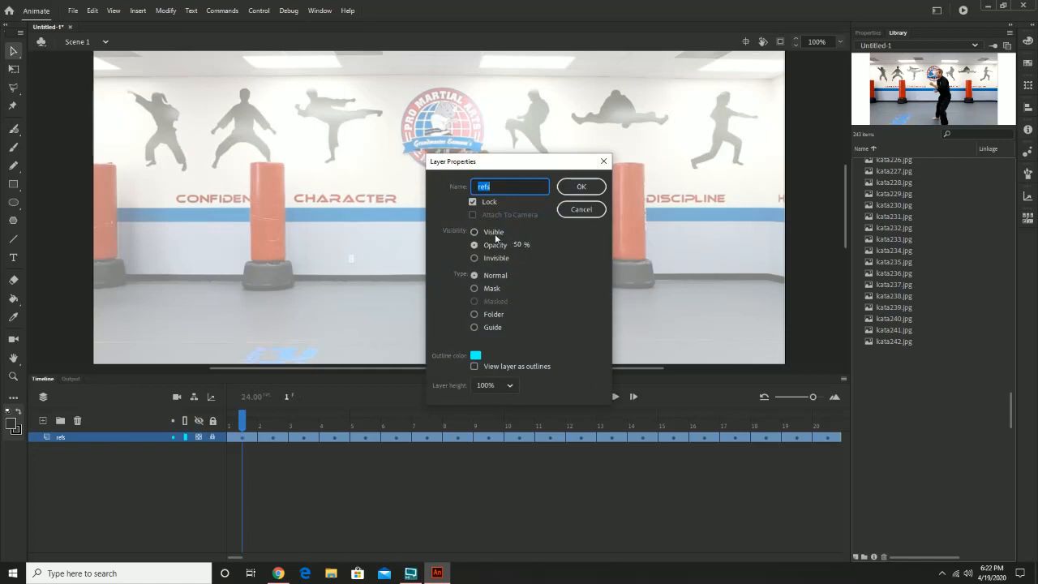
pyautogui.click(597, 212)
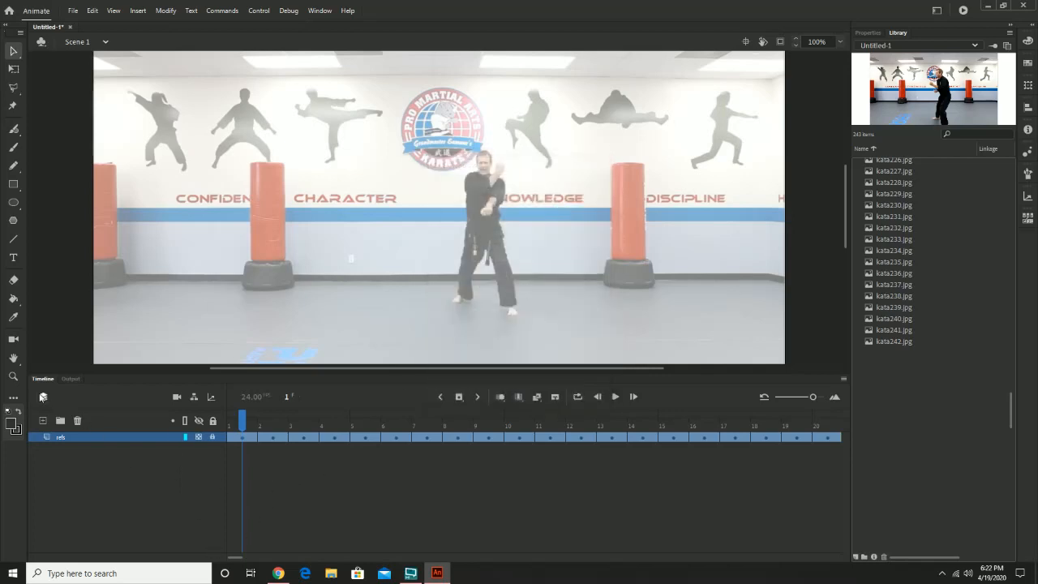
# Enlarge the timeline frames and add a new layer above the refs layer
pyautogui.moveTo(813, 404); pyautogui.dragTo(819, 399)
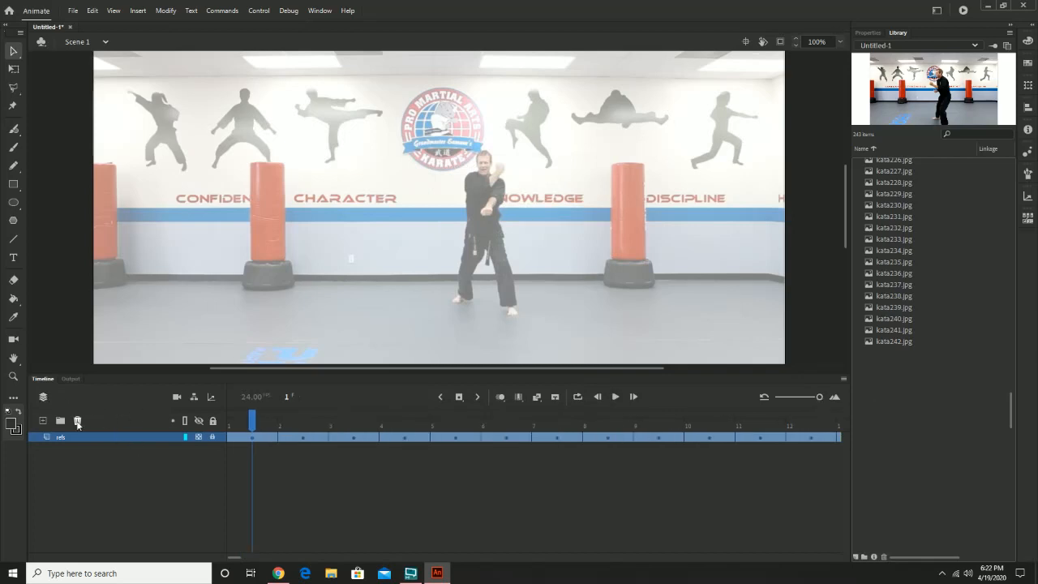
pyautogui.click(43, 421)
# Trace the inner edge, outer edge and cuff of the left-hand trouser leg in frame 1 with the Paint Brush Tool
pyautogui.press('z')
pyautogui.click(503, 278)
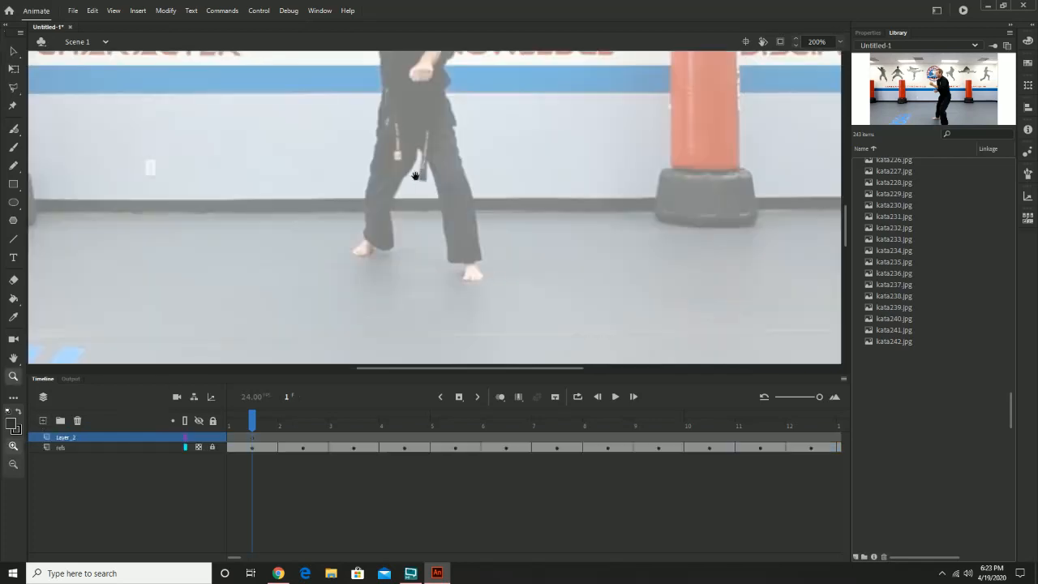
pyautogui.moveTo(417, 176); pyautogui.dragTo(470, 170)
pyautogui.click(420, 234)
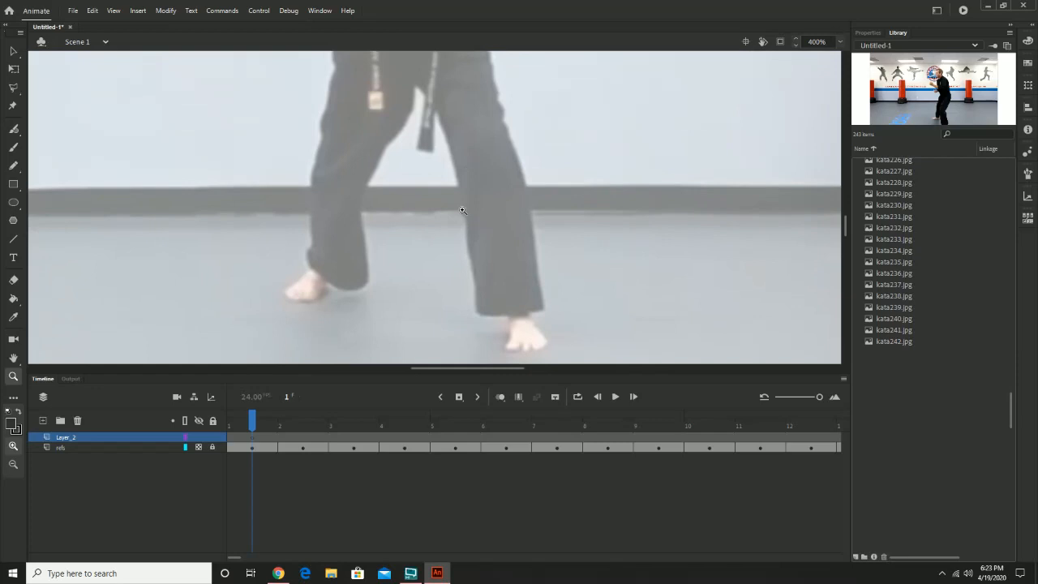
pyautogui.click(14, 129)
pyautogui.click(63, 147)
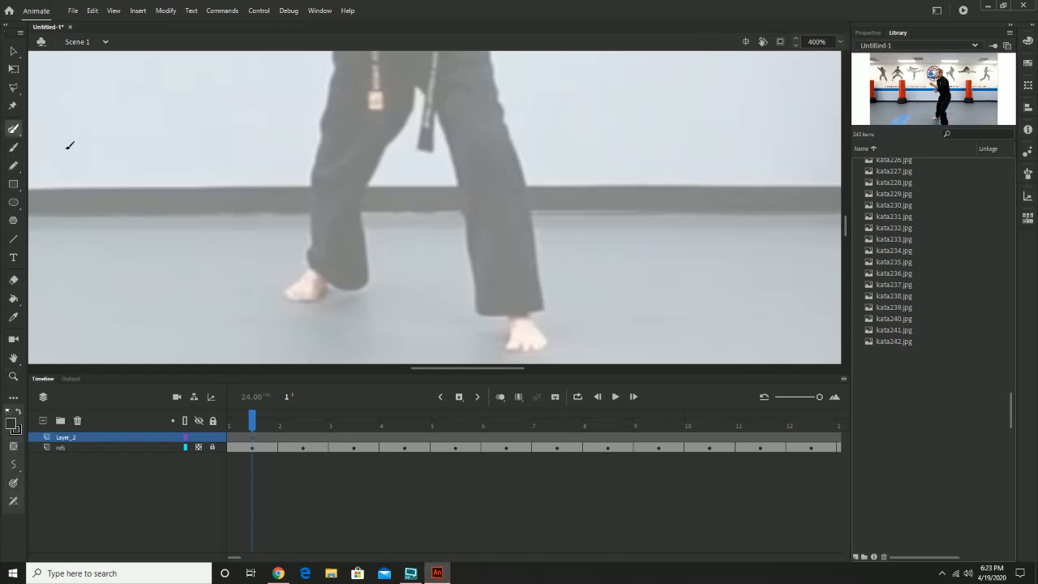
pyautogui.click(13, 129)
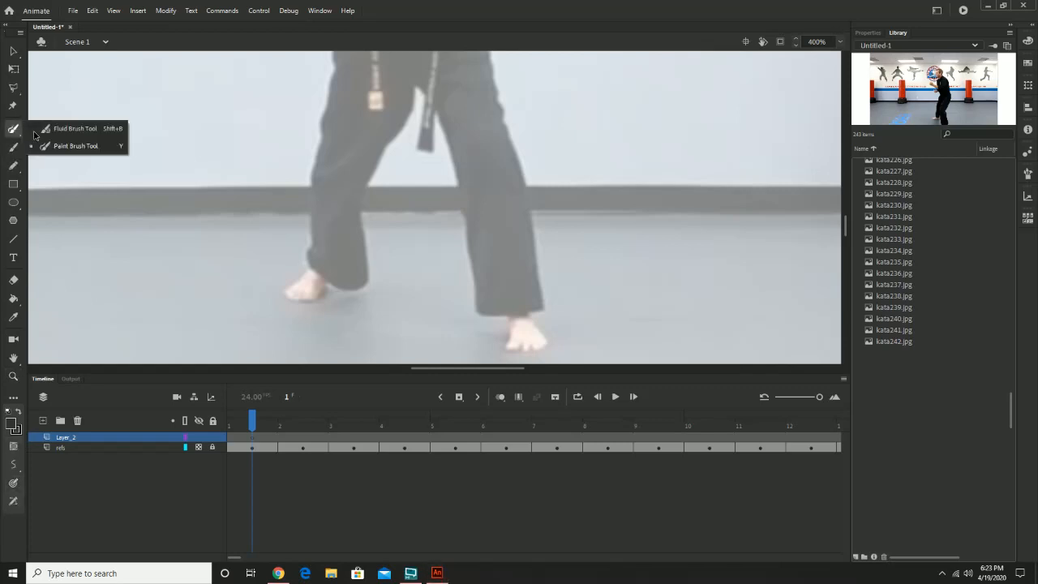
pyautogui.click(63, 146)
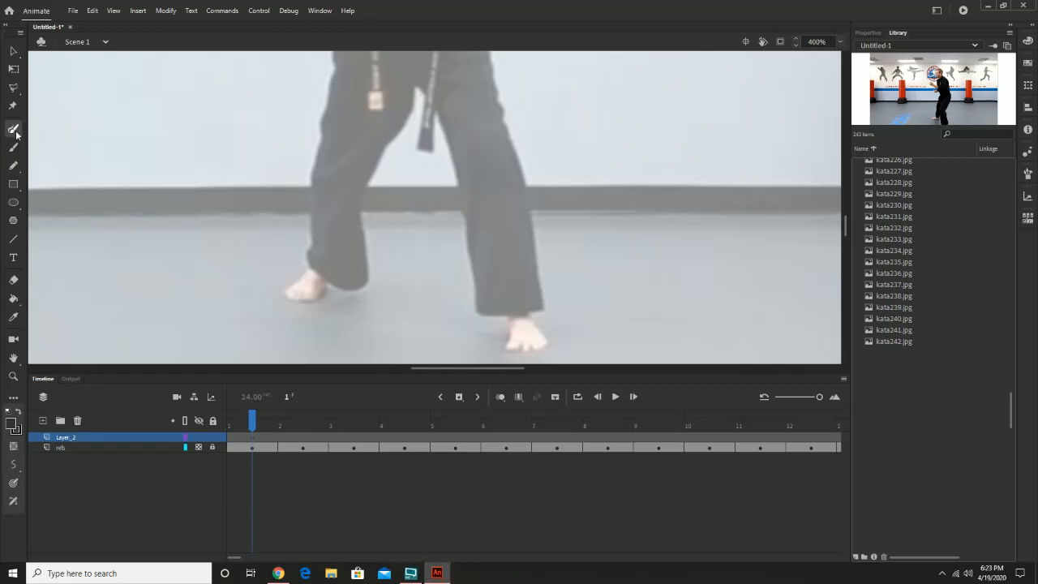
pyautogui.click(14, 399)
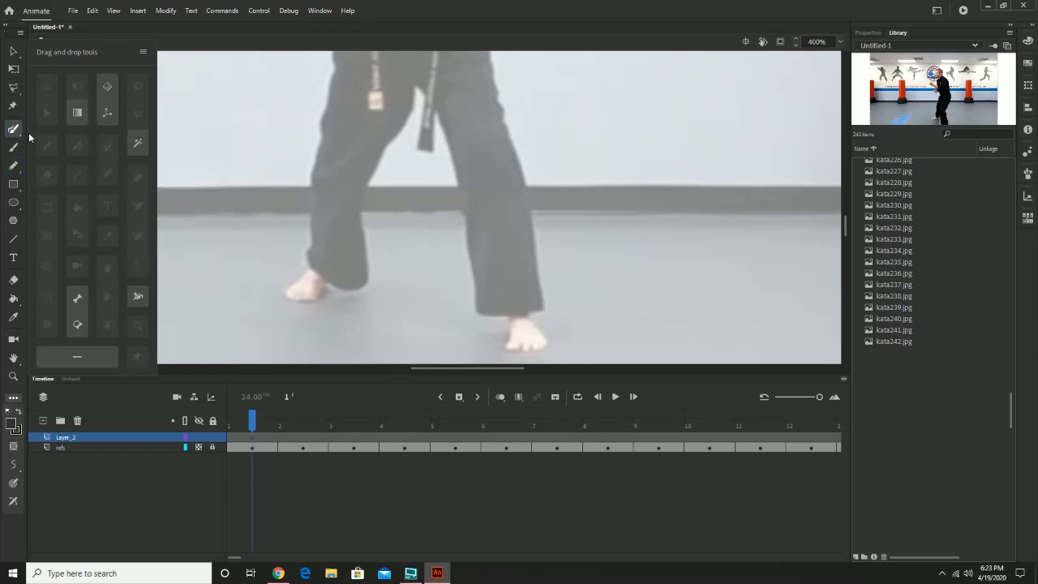
pyautogui.click(13, 398)
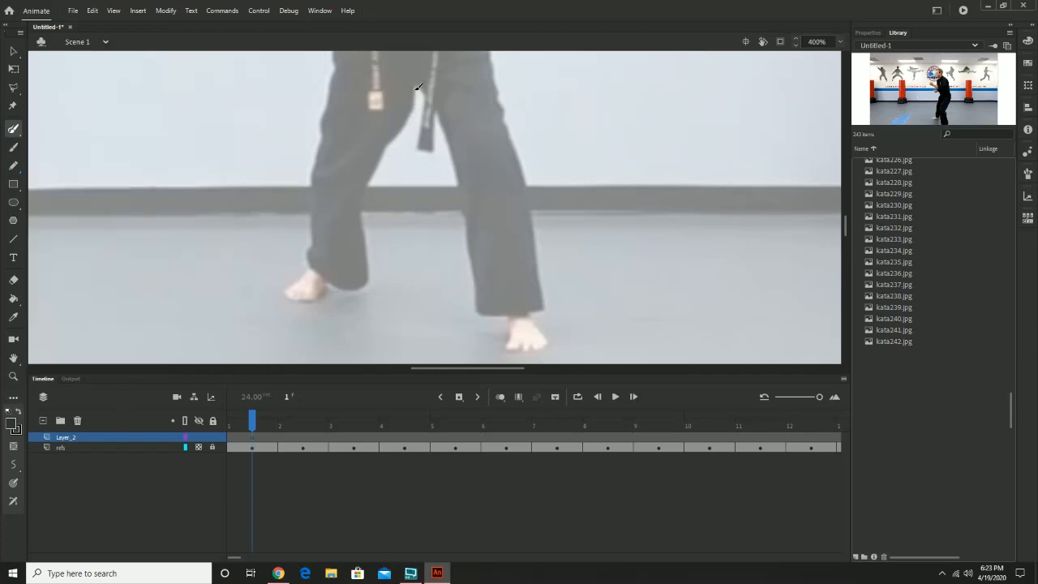
pyautogui.moveTo(416, 87)
pyautogui.mouseDown()
pyautogui.moveTo(360, 213)
pyautogui.moveTo(372, 271)
pyautogui.moveTo(361, 291)
pyautogui.mouseUp()
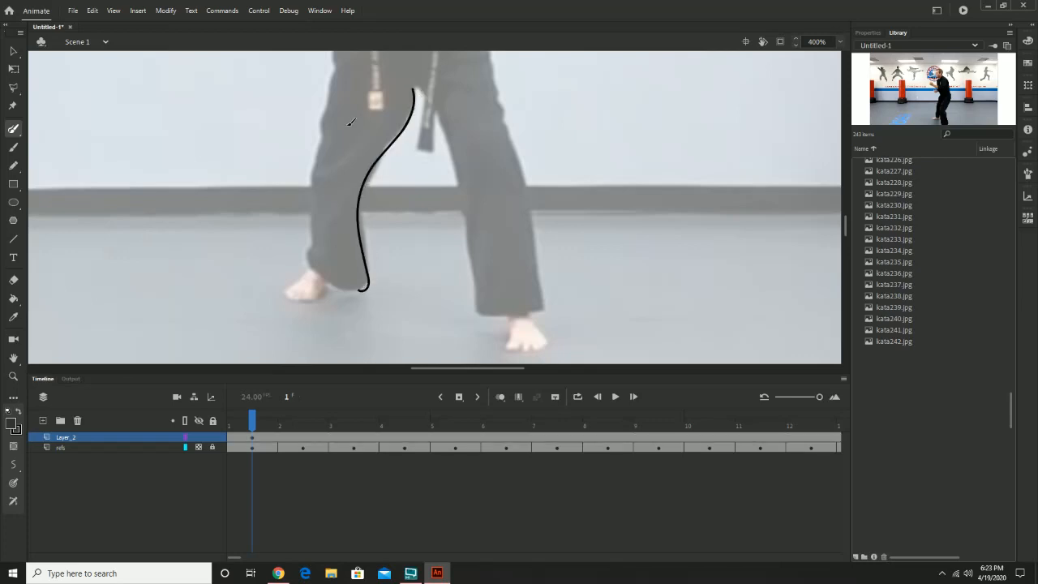
pyautogui.moveTo(339, 71)
pyautogui.mouseDown()
pyautogui.moveTo(305, 273)
pyautogui.moveTo(362, 289)
pyautogui.mouseUp()
# Continue the outline from the top of the left-hand leg along the hip and torso side up to the armpit
pyautogui.moveTo(419, 193); pyautogui.dragTo(419, 317)
pyautogui.moveTo(389, 162); pyautogui.dragTo(371, 195)
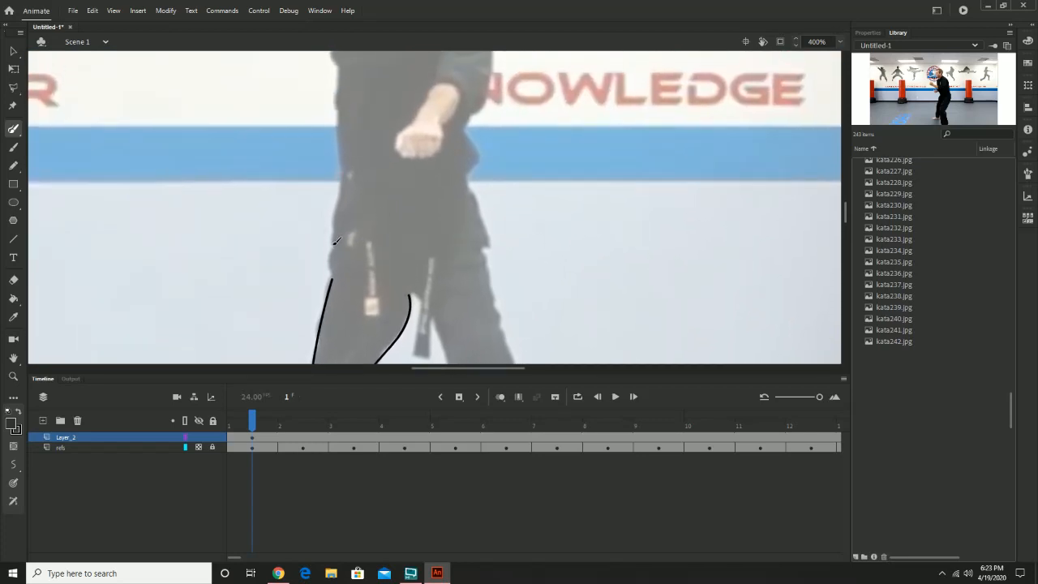
pyautogui.moveTo(337, 242); pyautogui.dragTo(332, 288)
pyautogui.scroll(3, 342, 159)
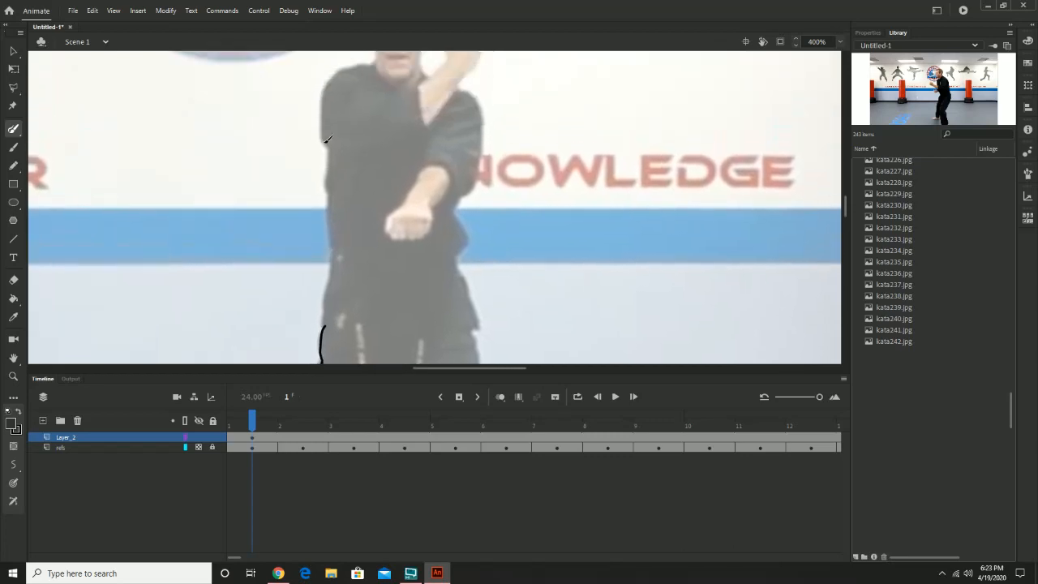
pyautogui.moveTo(331, 145); pyautogui.dragTo(322, 331)
# Trace the left-hand shoulder and the sleeve of the raised arm, redoing the first shoulder stroke
pyautogui.scroll(2, 321, 172)
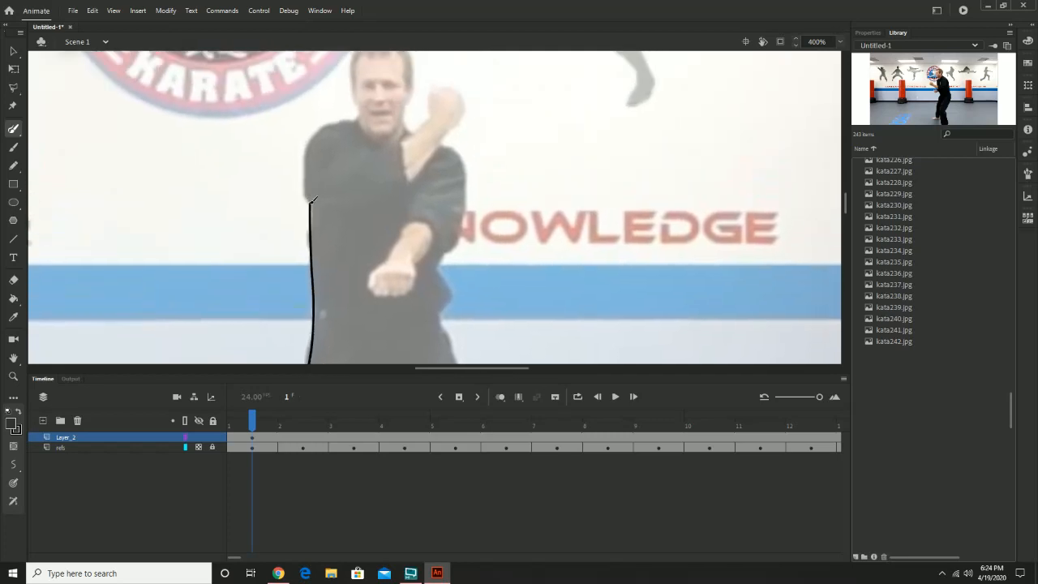
pyautogui.moveTo(313, 199)
pyautogui.mouseDown()
pyautogui.moveTo(307, 136)
pyautogui.moveTo(325, 122)
pyautogui.mouseUp()
pyautogui.hotkey('ctrl', 'z')
pyautogui.moveTo(314, 199)
pyautogui.mouseDown()
pyautogui.moveTo(324, 130)
pyautogui.moveTo(337, 126)
pyautogui.moveTo(357, 122)
pyautogui.moveTo(380, 155)
pyautogui.mouseUp()
pyautogui.moveTo(306, 167)
pyautogui.mouseDown()
pyautogui.moveTo(370, 160)
pyautogui.moveTo(375, 198)
pyautogui.moveTo(300, 216)
pyautogui.mouseUp()
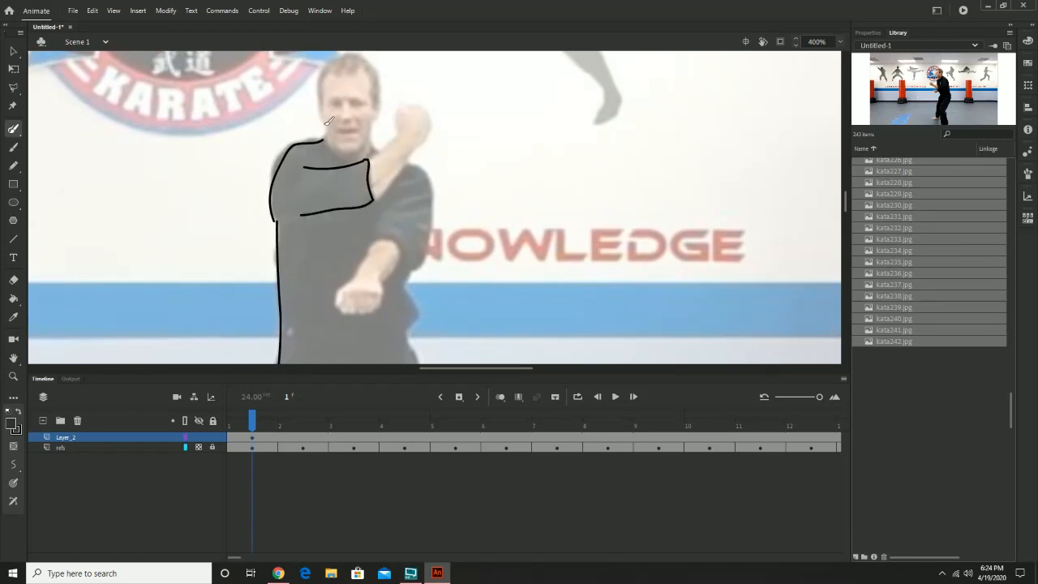
# Trace the head with its jaw, facial features, hairline, hair and ears
pyautogui.moveTo(327, 121)
pyautogui.mouseDown()
pyautogui.moveTo(354, 152)
pyautogui.moveTo(372, 142)
pyautogui.moveTo(374, 117)
pyautogui.moveTo(341, 106)
pyautogui.moveTo(363, 105)
pyautogui.moveTo(337, 131)
pyautogui.moveTo(352, 133)
pyautogui.mouseUp()
pyautogui.moveTo(321, 98)
pyautogui.mouseDown()
pyautogui.moveTo(358, 104)
pyautogui.moveTo(365, 143)
pyautogui.mouseUp()
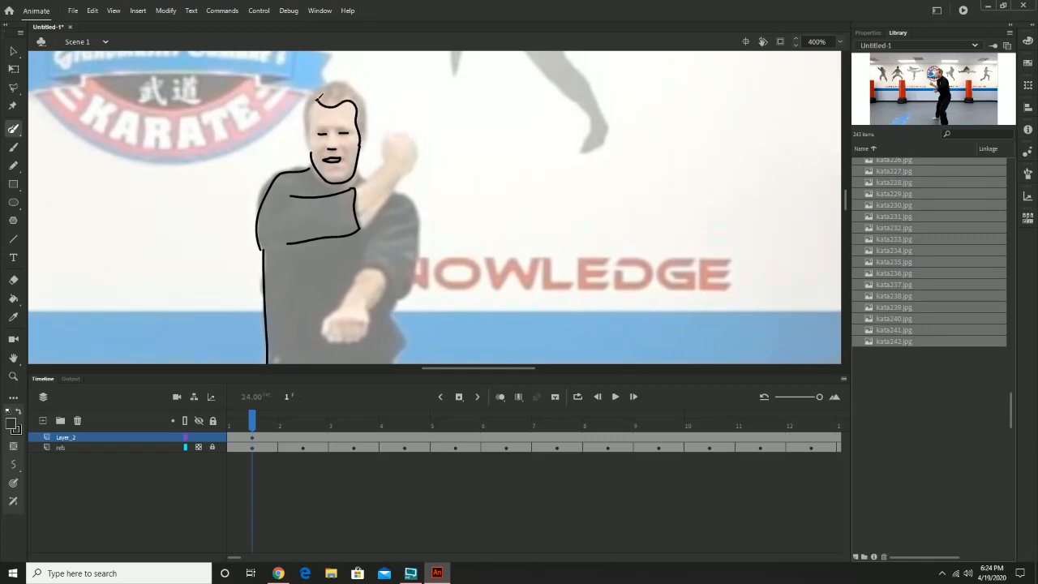
pyautogui.moveTo(320, 97); pyautogui.dragTo(309, 154)
pyautogui.moveTo(366, 132); pyautogui.dragTo(359, 150)
pyautogui.moveTo(308, 130)
pyautogui.mouseDown()
pyautogui.moveTo(306, 99)
pyautogui.moveTo(324, 81)
pyautogui.moveTo(348, 81)
pyautogui.moveTo(373, 109)
pyautogui.moveTo(370, 131)
pyautogui.mouseUp()
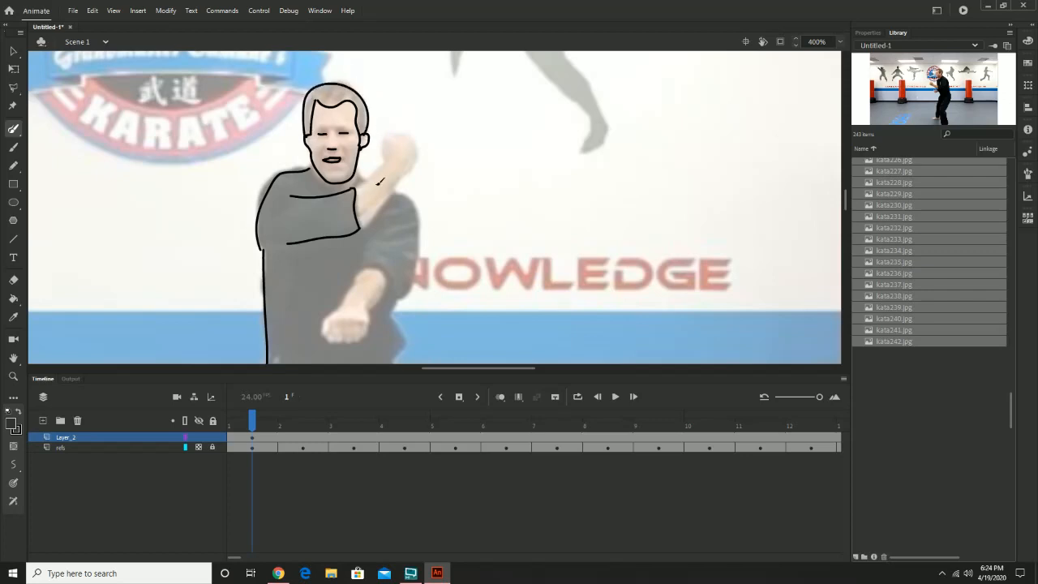
# Draw the collar around the neck and outline the raised forearm and fist
pyautogui.moveTo(356, 171); pyautogui.dragTo(368, 179)
pyautogui.moveTo(314, 164)
pyautogui.mouseDown()
pyautogui.moveTo(333, 185)
pyautogui.moveTo(367, 179)
pyautogui.mouseUp()
pyautogui.moveTo(379, 136)
pyautogui.mouseDown()
pyautogui.moveTo(385, 159)
pyautogui.moveTo(357, 192)
pyautogui.moveTo(391, 155)
pyautogui.mouseUp()
pyautogui.hotkey('ctrl', 'z')
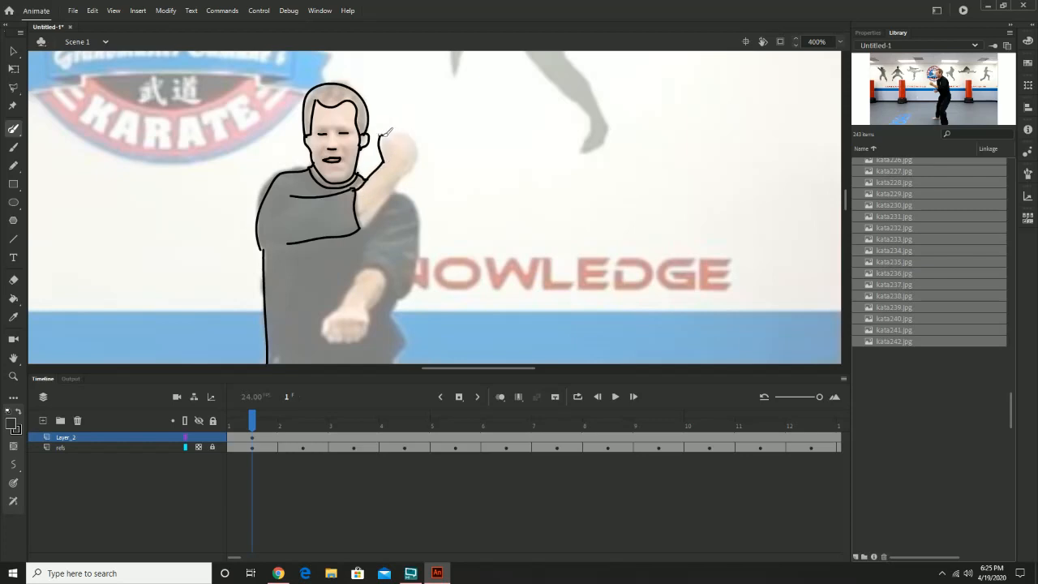
pyautogui.moveTo(387, 131)
pyautogui.mouseDown()
pyautogui.moveTo(411, 134)
pyautogui.moveTo(418, 169)
pyautogui.moveTo(357, 229)
pyautogui.mouseUp()
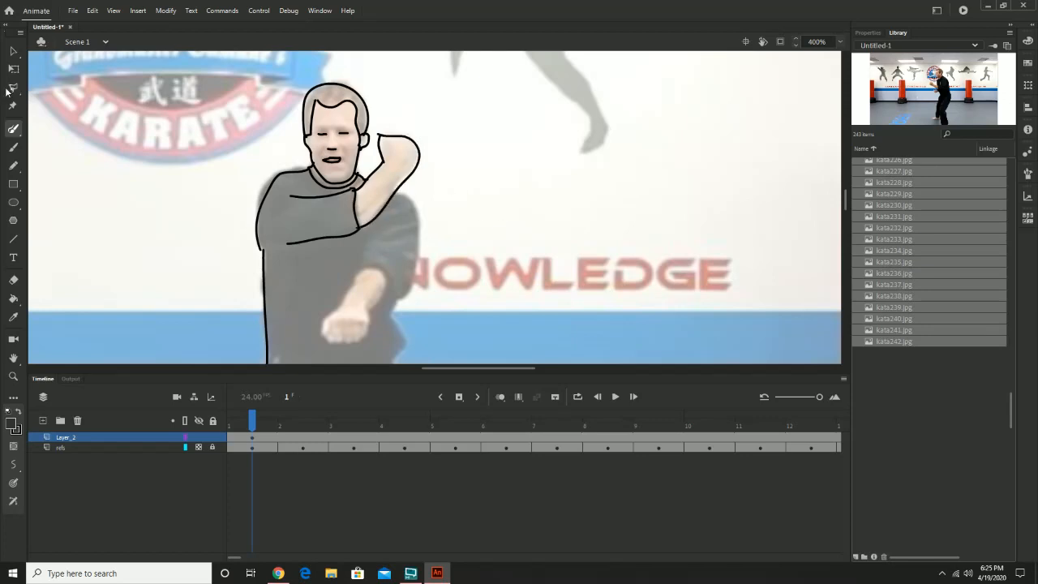
# Select the connected outlines of the raised forearm and head to inspect their vector paths, and clear the selection
pyautogui.click(12, 52)
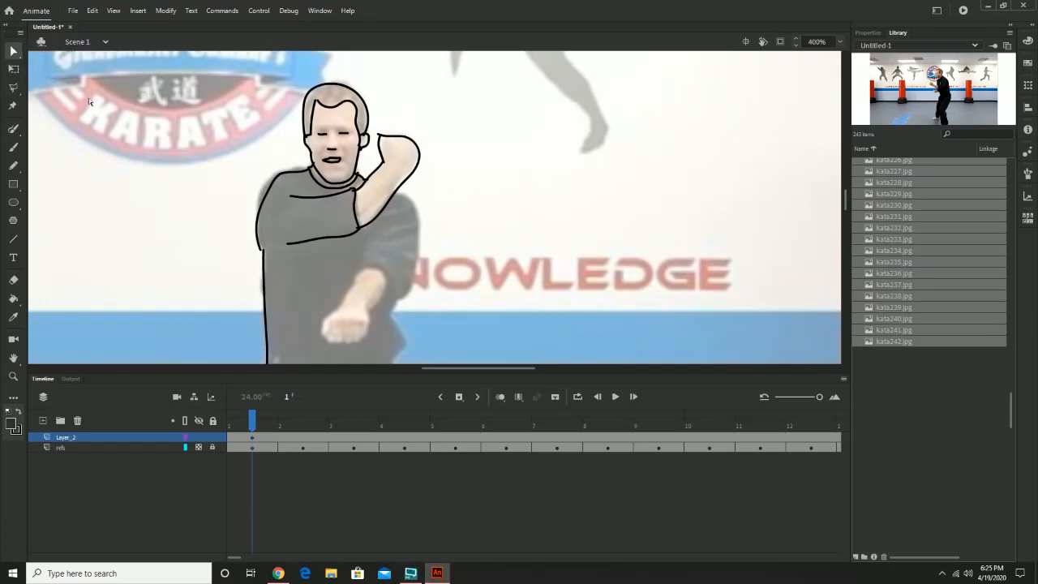
pyautogui.click(409, 186)
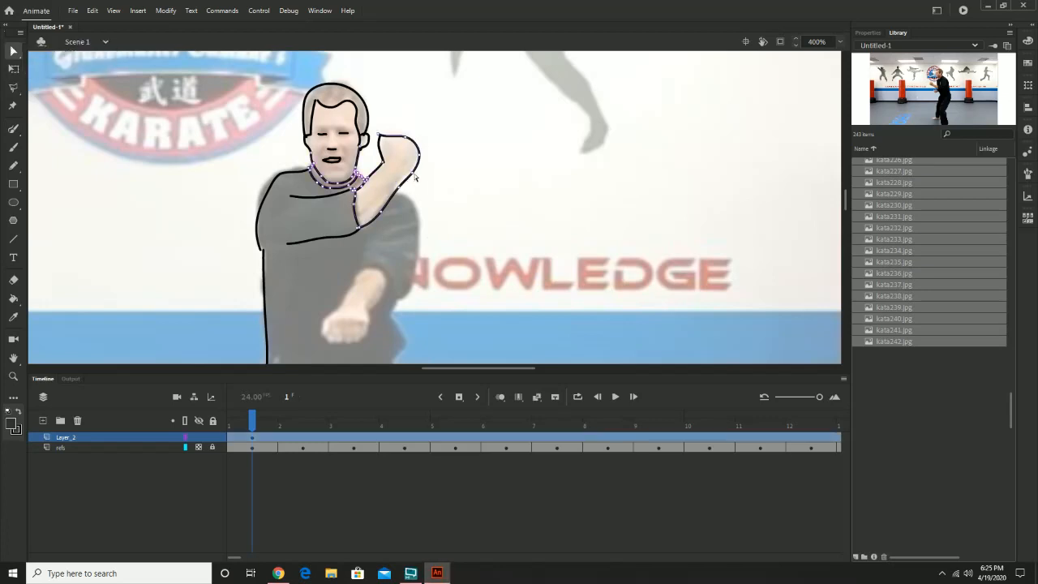
pyautogui.doubleClick(410, 174)
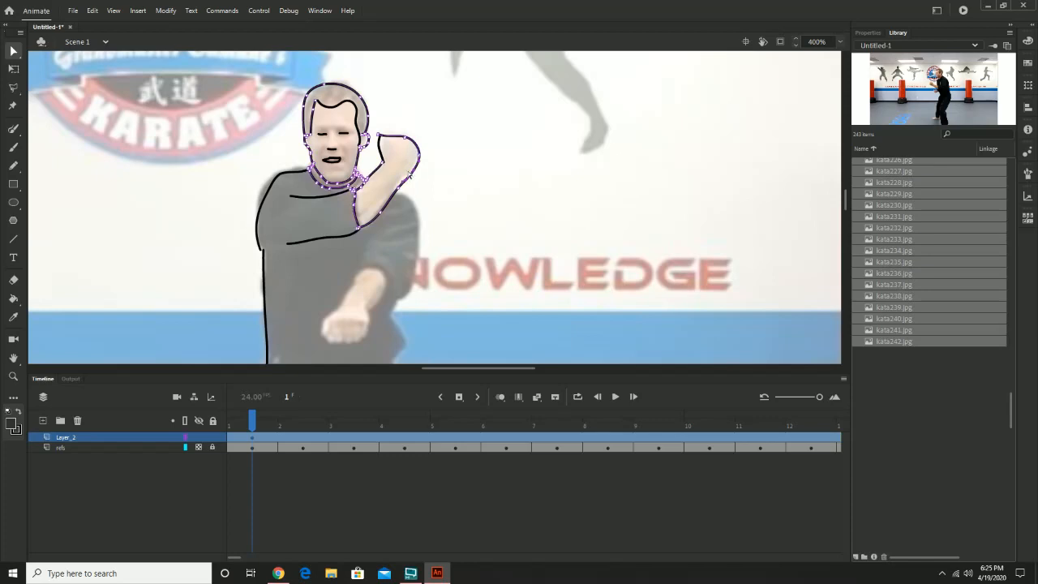
pyautogui.press('q')
pyautogui.press('v')
pyautogui.click(428, 290)
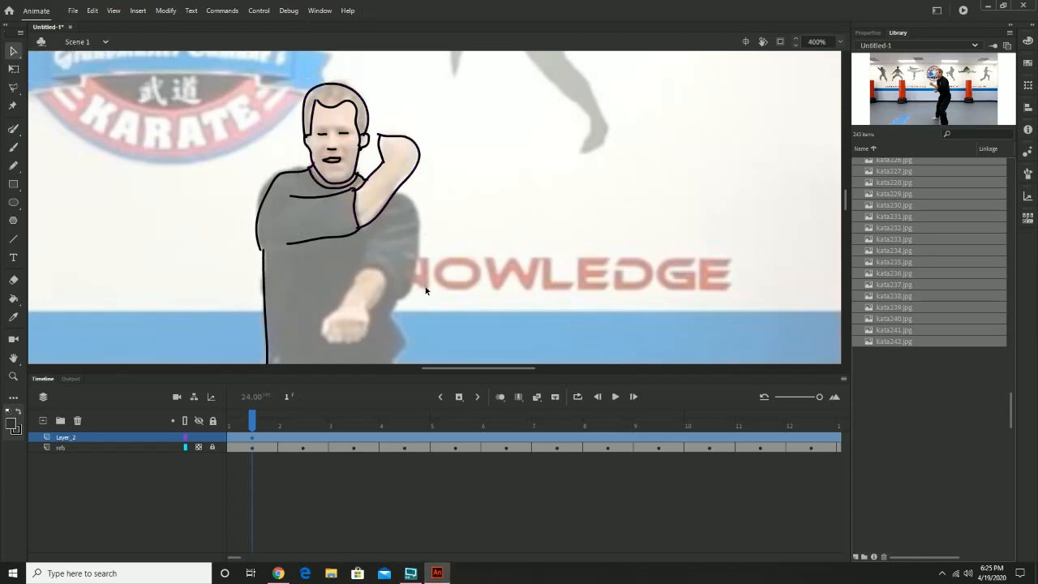
# Draw the upper and lower edges of the belt across the waist with the Paint Brush Tool
pyautogui.moveTo(423, 288)
pyautogui.mouseDown()
pyautogui.moveTo(413, 237)
pyautogui.moveTo(390, 216)
pyautogui.mouseUp()
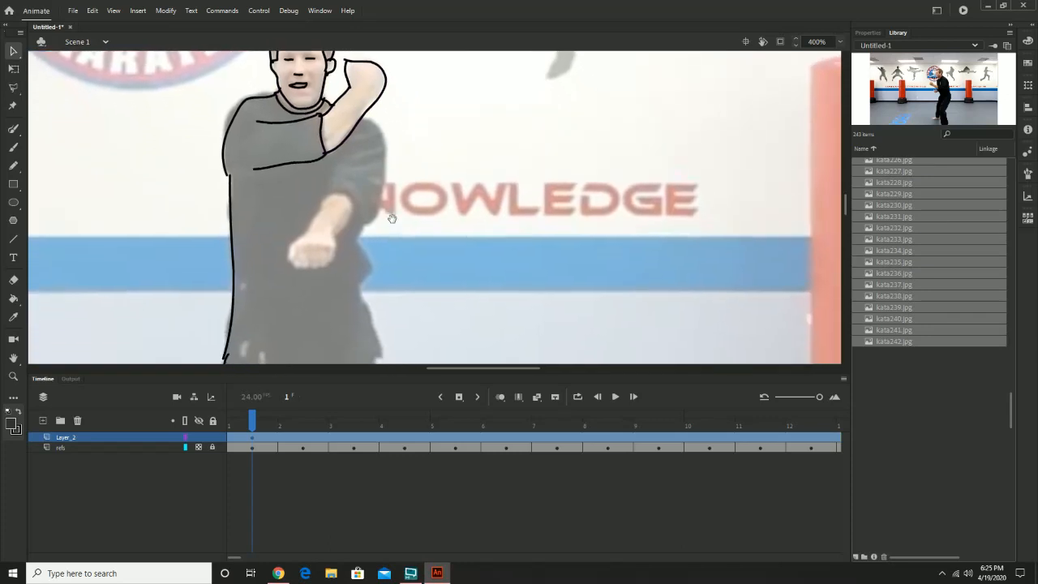
pyautogui.click(14, 130)
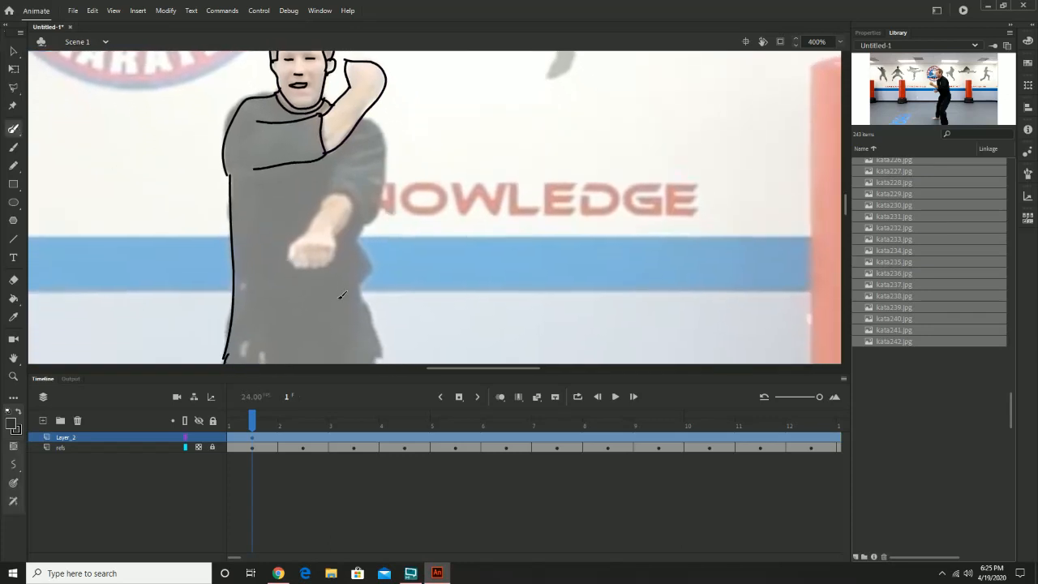
pyautogui.moveTo(336, 312); pyautogui.dragTo(323, 225)
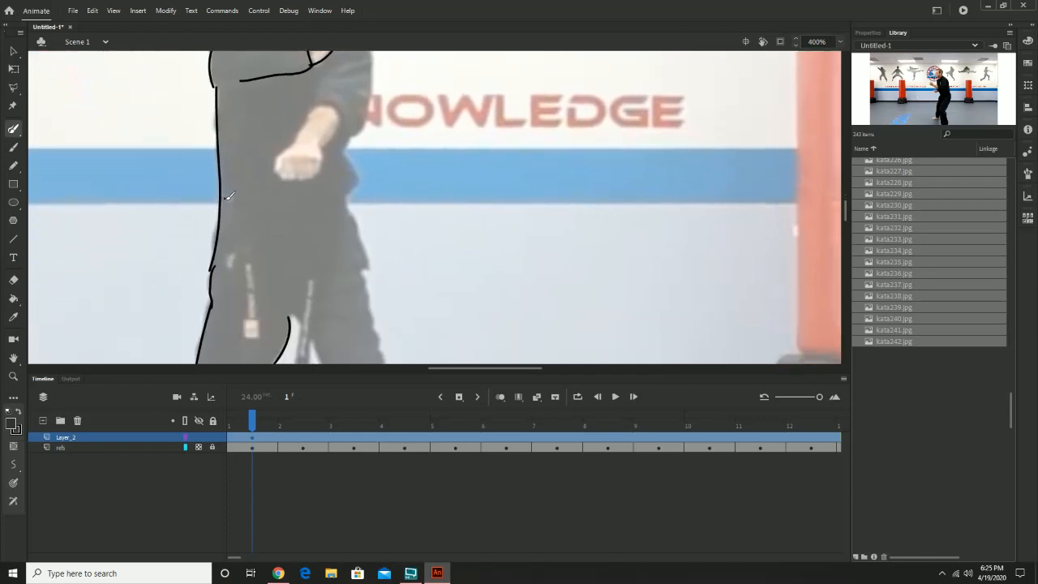
pyautogui.moveTo(229, 195)
pyautogui.mouseDown()
pyautogui.moveTo(351, 195)
pyautogui.moveTo(331, 220)
pyautogui.moveTo(224, 215)
pyautogui.mouseUp()
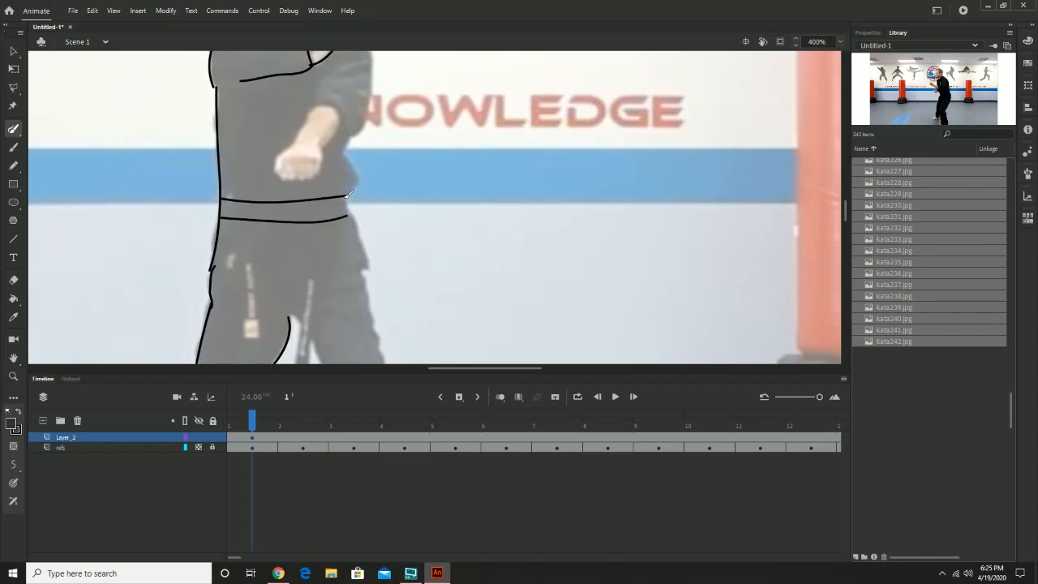
# Trace the right-hand side of the waist and outline the lowered forearm and fist, redoing unsatisfactory strokes
pyautogui.moveTo(347, 196)
pyautogui.mouseDown()
pyautogui.moveTo(348, 217)
pyautogui.moveTo(357, 158)
pyautogui.moveTo(343, 141)
pyautogui.mouseUp()
pyautogui.moveTo(313, 106); pyautogui.dragTo(287, 148)
pyautogui.hotkey('ctrl', 'z')
pyautogui.moveTo(313, 106)
pyautogui.mouseDown()
pyautogui.moveTo(277, 160)
pyautogui.moveTo(281, 179)
pyautogui.moveTo(317, 179)
pyautogui.moveTo(322, 146)
pyautogui.moveTo(339, 143)
pyautogui.moveTo(342, 109)
pyautogui.moveTo(325, 147)
pyautogui.mouseUp()
pyautogui.hotkey('ctrl', 'z')
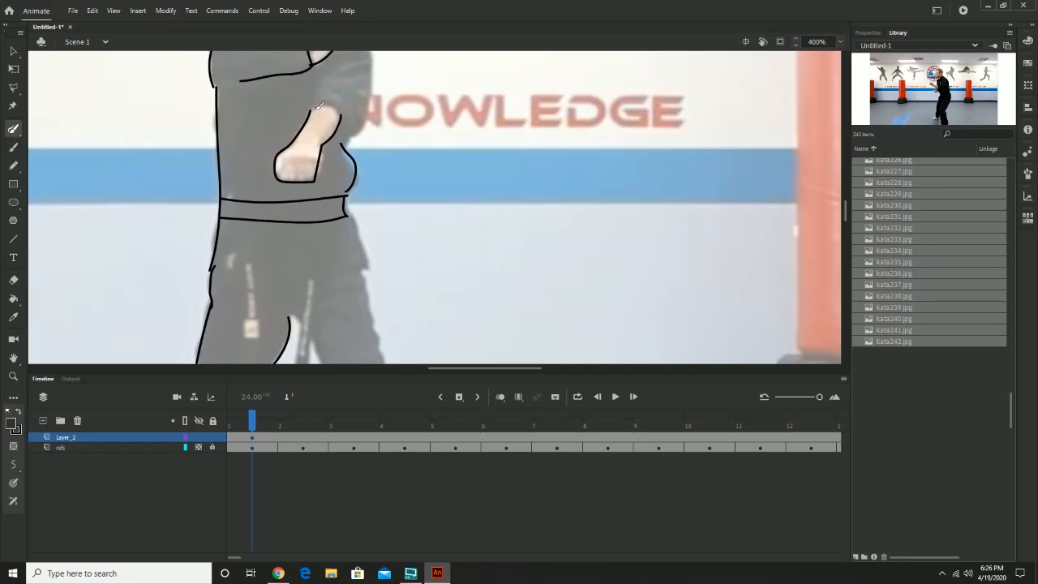
# Trace the sleeve and shoulder of the lowered arm and the jacket's flared hem below the belt
pyautogui.moveTo(378, 111); pyautogui.dragTo(358, 176)
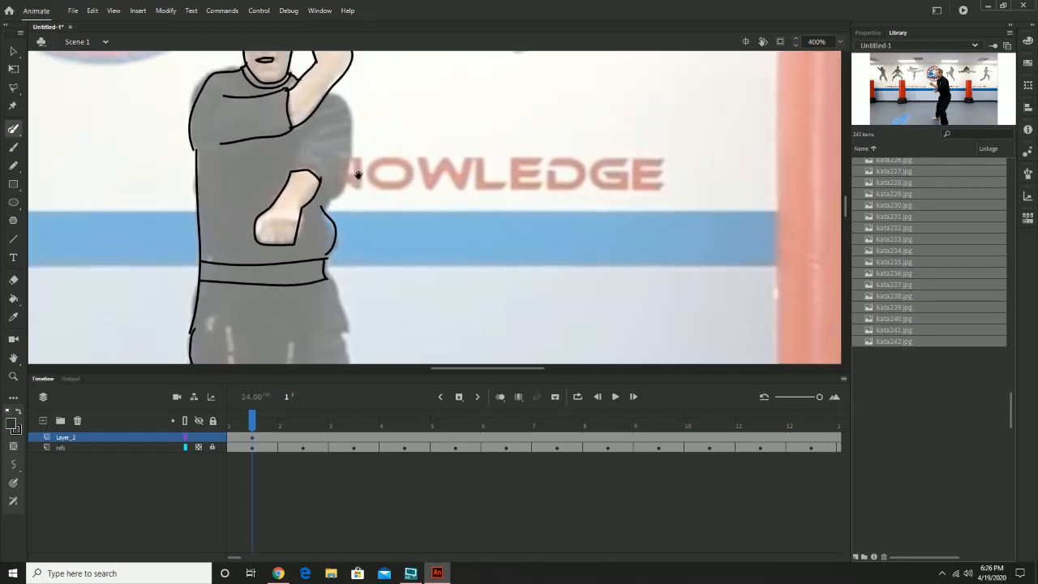
pyautogui.moveTo(307, 136)
pyautogui.mouseDown()
pyautogui.moveTo(287, 171)
pyautogui.moveTo(309, 133)
pyautogui.mouseUp()
pyautogui.hotkey('ctrl', 'z')
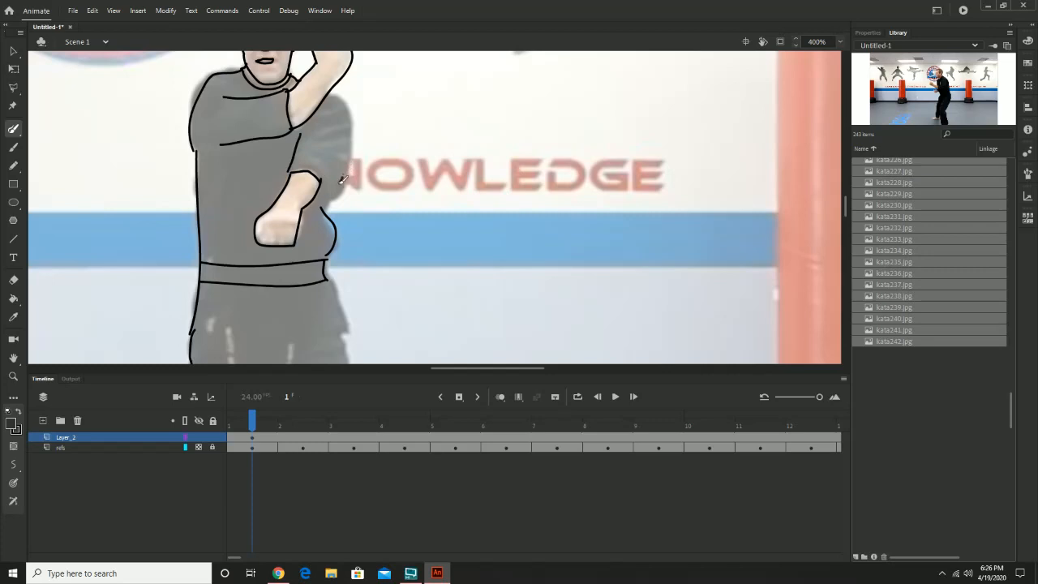
pyautogui.moveTo(331, 177); pyautogui.dragTo(343, 161)
pyautogui.moveTo(332, 92)
pyautogui.mouseDown()
pyautogui.moveTo(351, 114)
pyautogui.moveTo(354, 148)
pyautogui.moveTo(351, 175)
pyautogui.moveTo(324, 210)
pyautogui.mouseUp()
pyautogui.scroll(-5, 383, 268)
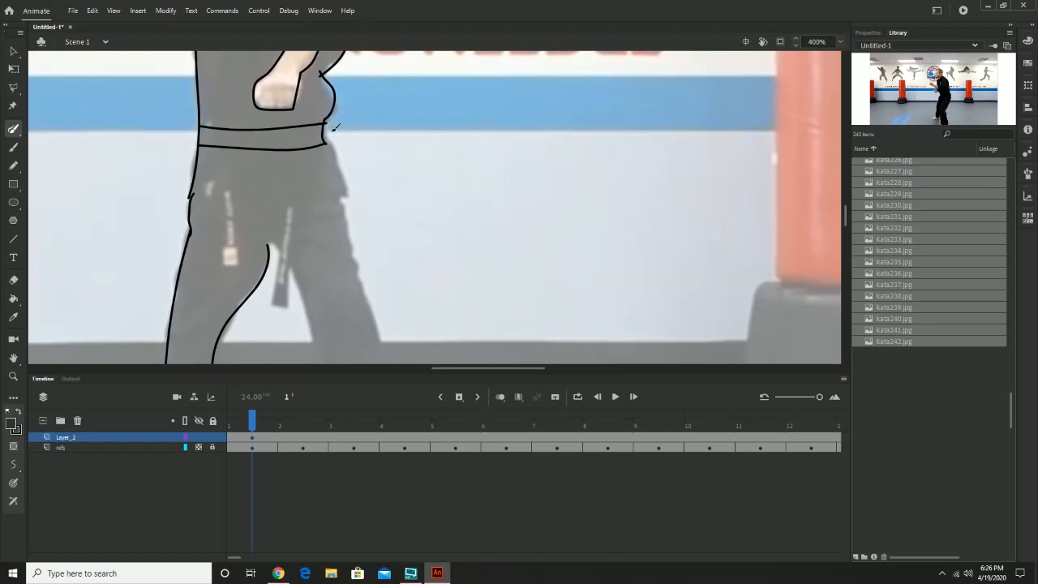
pyautogui.moveTo(330, 139)
pyautogui.mouseDown()
pyautogui.moveTo(354, 194)
pyautogui.moveTo(179, 197)
pyautogui.mouseUp()
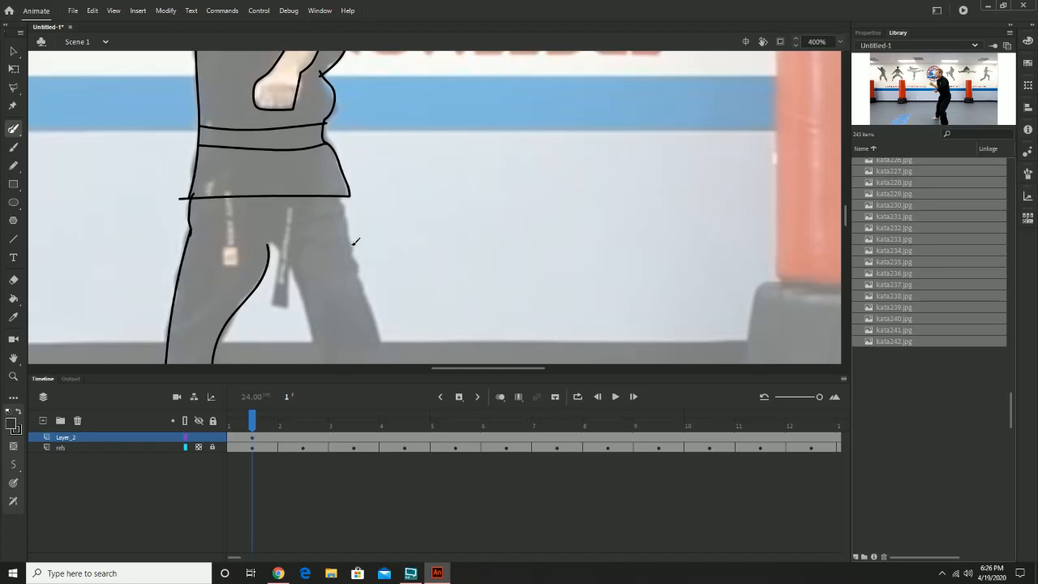
# Trace the inner edge, cuff and outer edge of the right-hand trouser leg, starting from the crotch
pyautogui.moveTo(272, 241)
pyautogui.mouseDown()
pyautogui.moveTo(305, 272)
pyautogui.moveTo(309, 302)
pyautogui.moveTo(349, 167)
pyautogui.moveTo(344, 111)
pyautogui.mouseUp()
pyautogui.hotkey('ctrl', 'z')
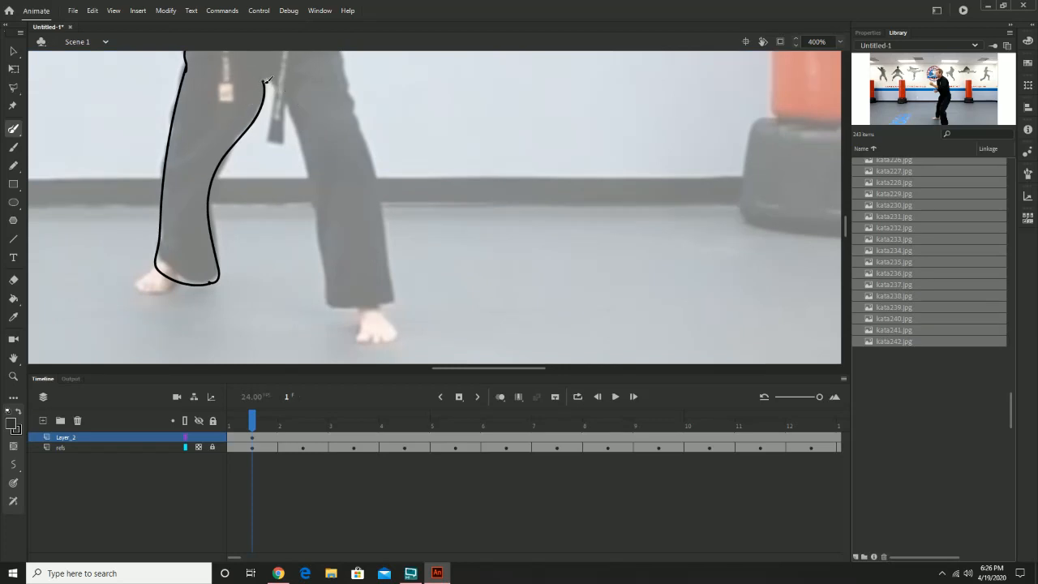
pyautogui.moveTo(264, 78)
pyautogui.mouseDown()
pyautogui.moveTo(294, 124)
pyautogui.moveTo(338, 303)
pyautogui.moveTo(403, 302)
pyautogui.mouseUp()
pyautogui.scroll(3, 353, 118)
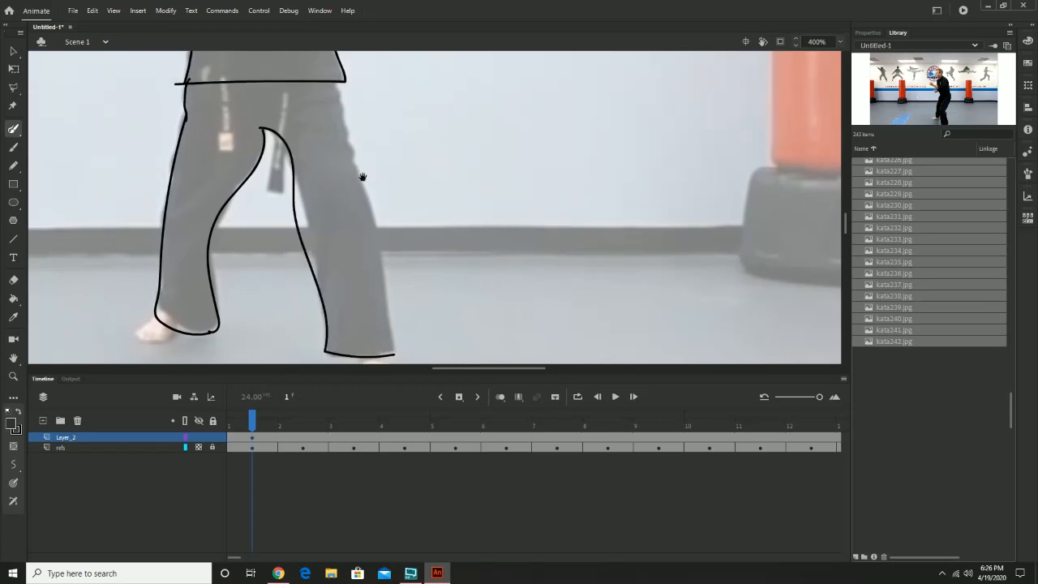
pyautogui.moveTo(351, 125)
pyautogui.mouseDown()
pyautogui.moveTo(391, 305)
pyautogui.moveTo(428, 145)
pyautogui.mouseUp()
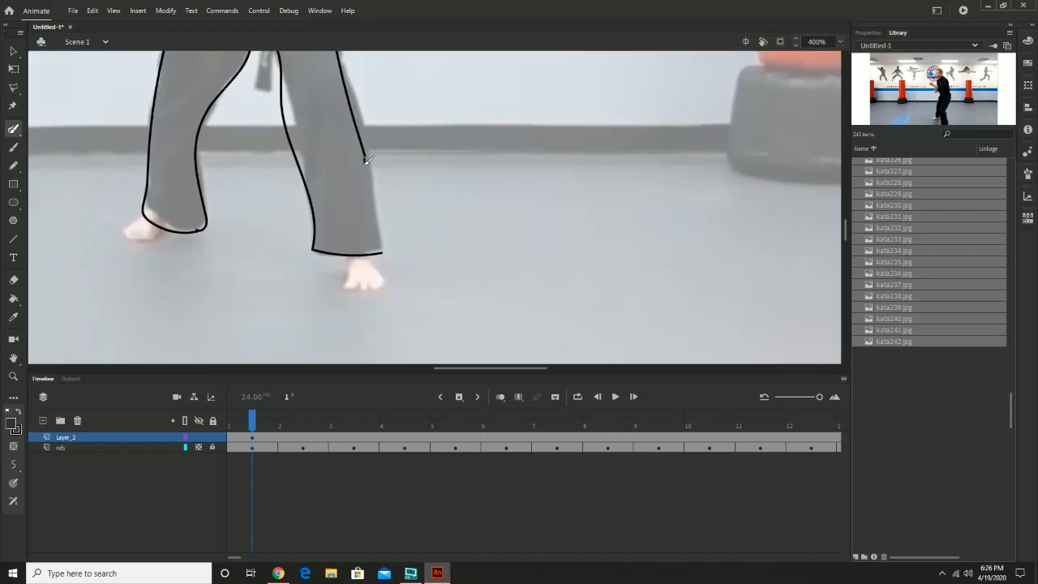
pyautogui.moveTo(365, 161); pyautogui.dragTo(377, 216)
# Complete the right-hand leg's outer edge down to the cuff and outline both bare feet
pyautogui.moveTo(378, 211)
pyautogui.mouseDown()
pyautogui.moveTo(383, 252)
pyautogui.moveTo(349, 270)
pyautogui.moveTo(342, 288)
pyautogui.mouseUp()
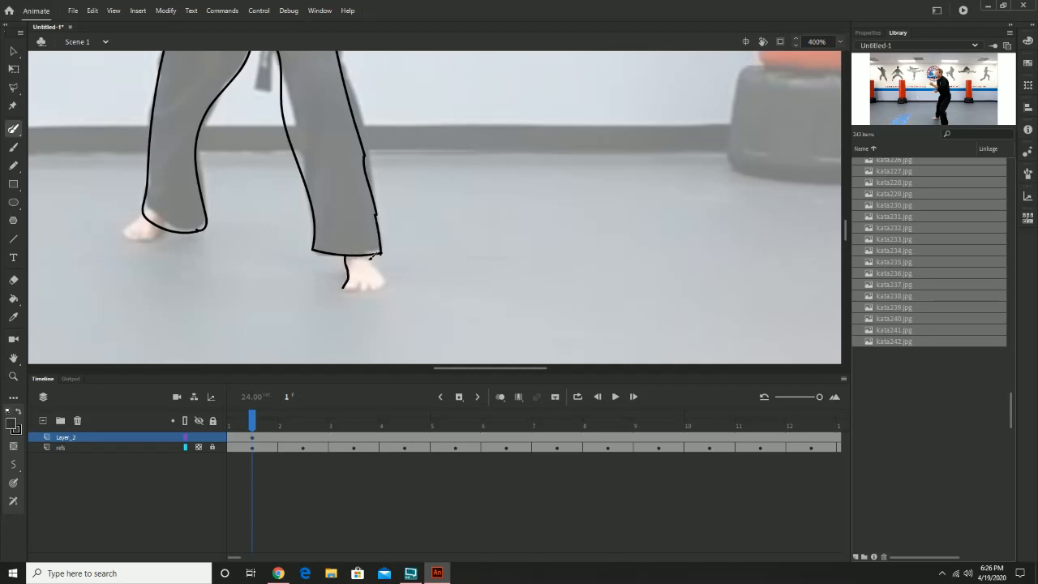
pyautogui.moveTo(374, 253)
pyautogui.mouseDown()
pyautogui.moveTo(385, 288)
pyautogui.moveTo(341, 288)
pyautogui.moveTo(386, 288)
pyautogui.mouseUp()
pyautogui.hotkey('ctrl', 'z')
pyautogui.moveTo(120, 230); pyautogui.dragTo(154, 240)
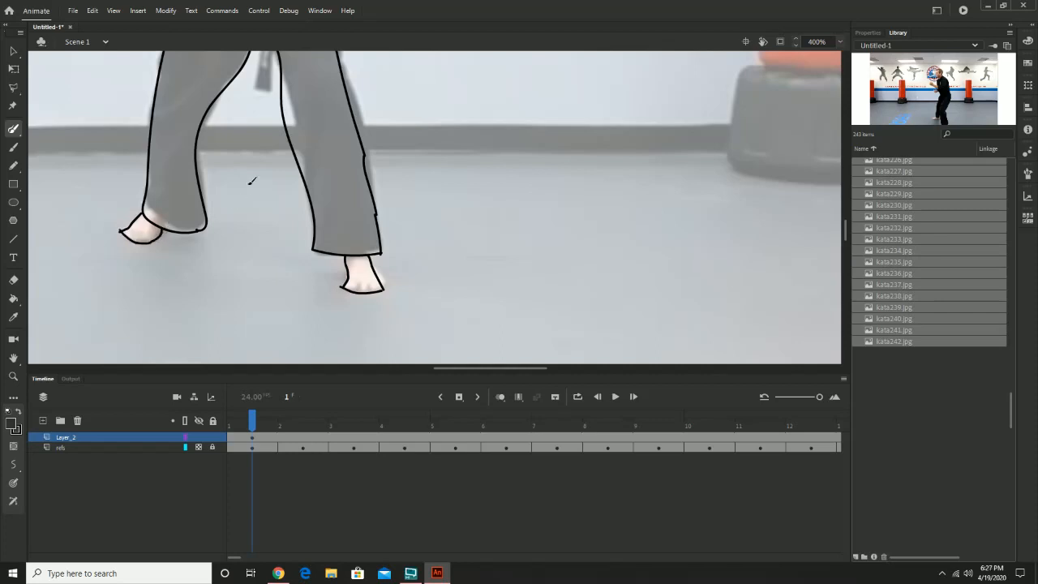
# Insert a blank keyframe at frame 3 of Layer_2
pyautogui.moveTo(303, 138); pyautogui.dragTo(302, 338)
pyautogui.moveTo(329, 142); pyautogui.dragTo(350, 334)
pyautogui.moveTo(362, 231); pyautogui.dragTo(444, 155)
pyautogui.press('z')
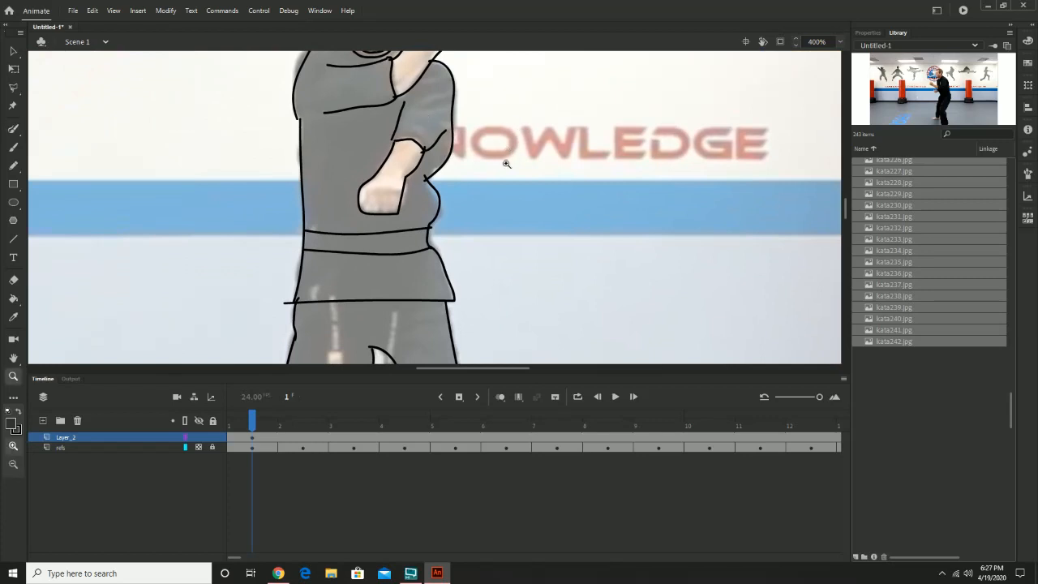
pyautogui.keyDown('alt'); pyautogui.click(507, 164); pyautogui.keyUp('alt')
pyautogui.moveTo(456, 253); pyautogui.dragTo(475, 219)
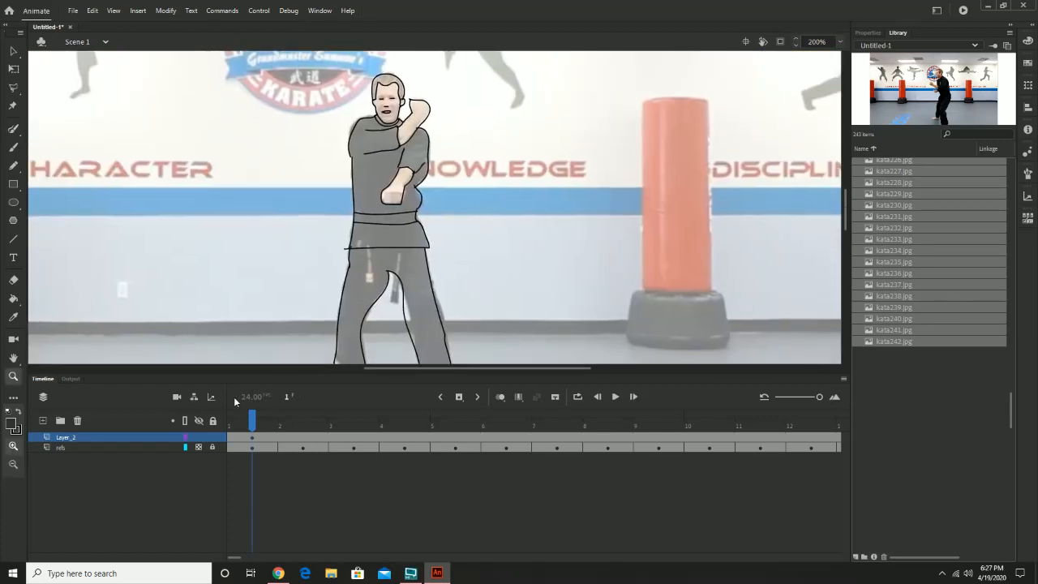
pyautogui.click(298, 438)
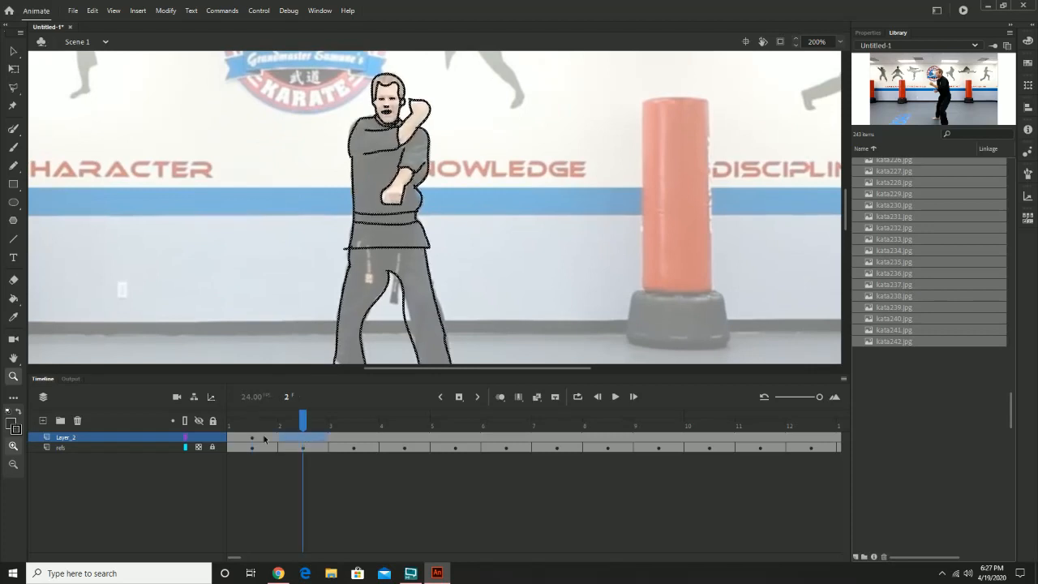
pyautogui.rightClick(360, 438)
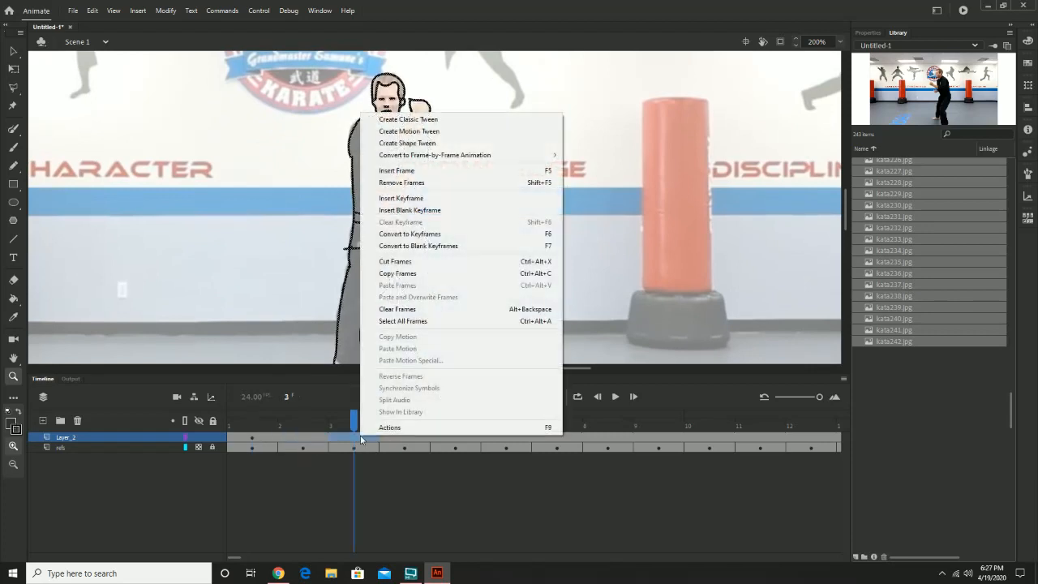
pyautogui.click(442, 211)
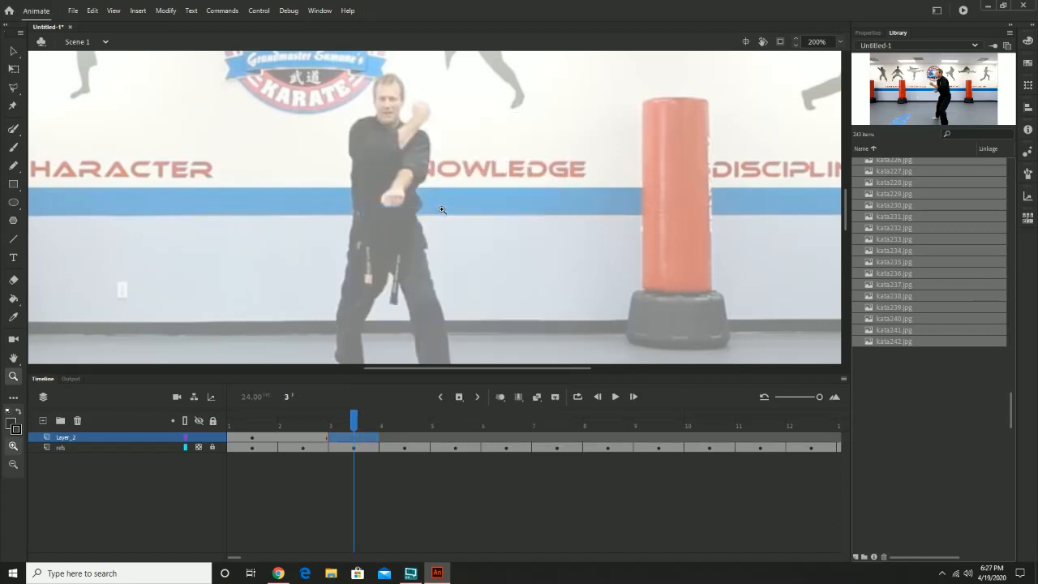
# With the Pen tool, trace the inner edge of the left-hand trouser leg from the crotch down to the knee
pyautogui.click(17, 165)
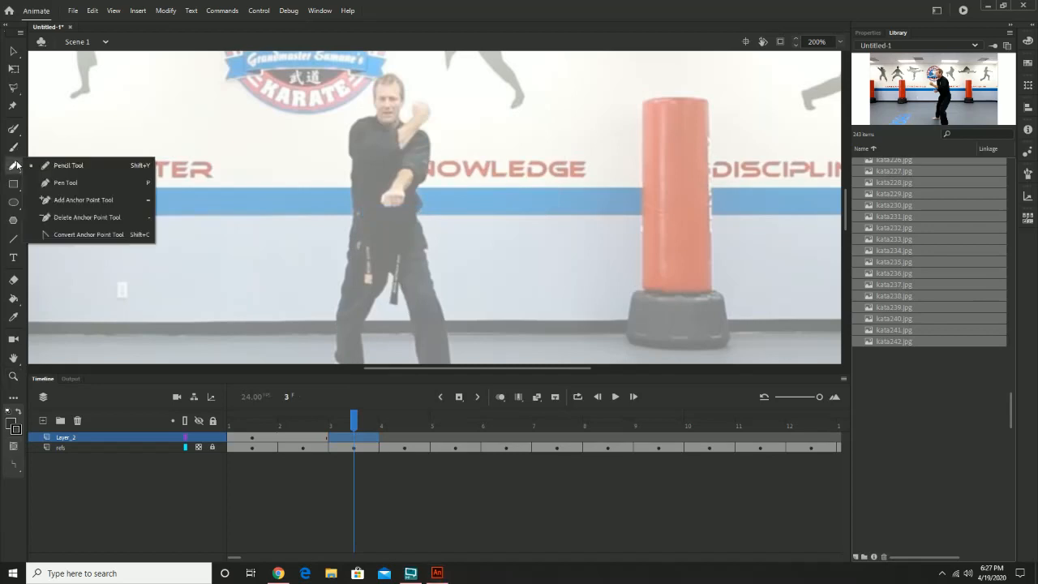
pyautogui.click(83, 183)
pyautogui.scroll(-3, 344, 235)
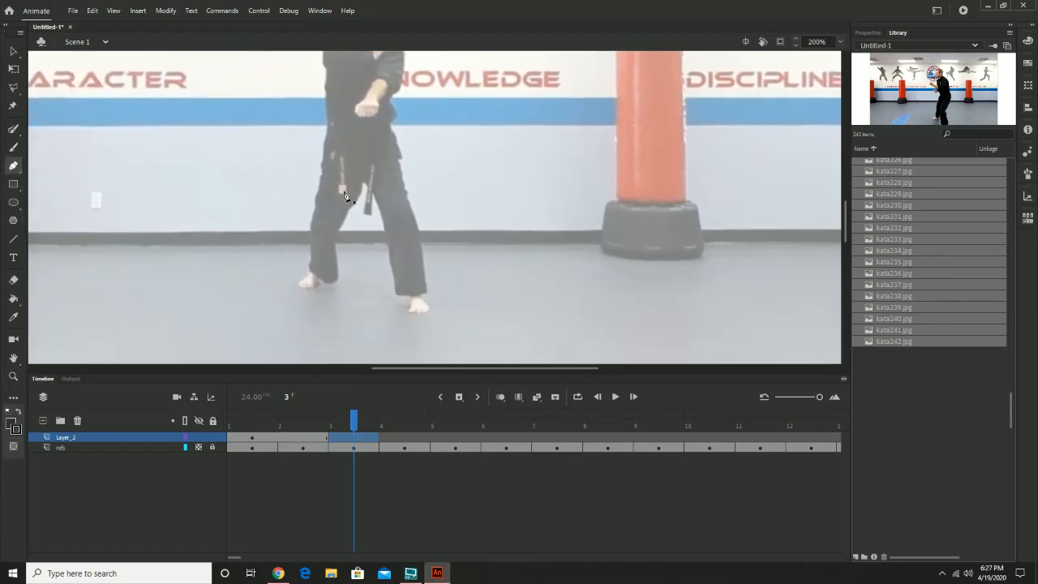
pyautogui.press('z')
pyautogui.click(357, 194)
pyautogui.scroll(-2, 409, 209)
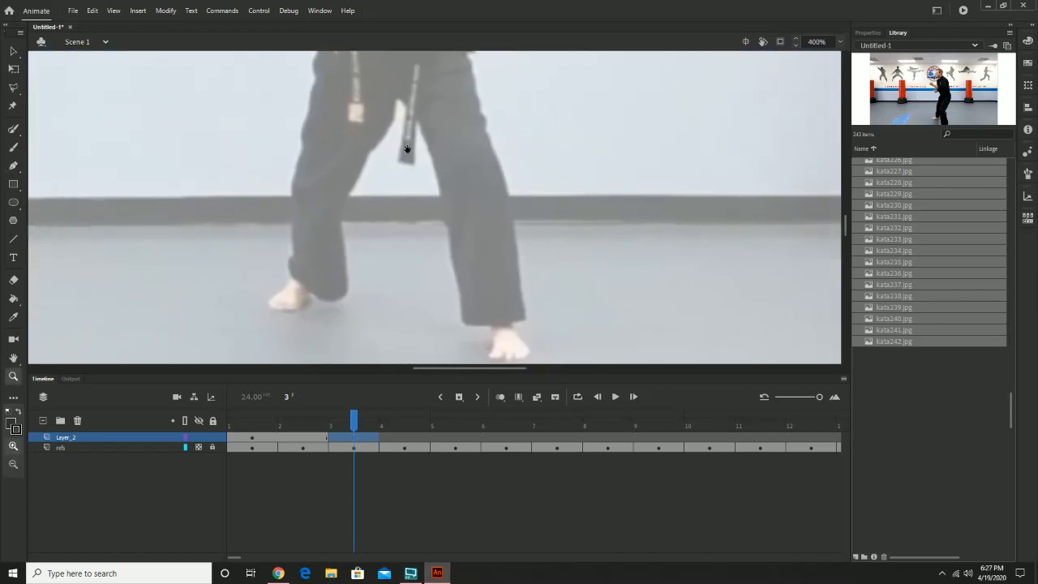
pyautogui.moveTo(407, 149); pyautogui.dragTo(402, 152)
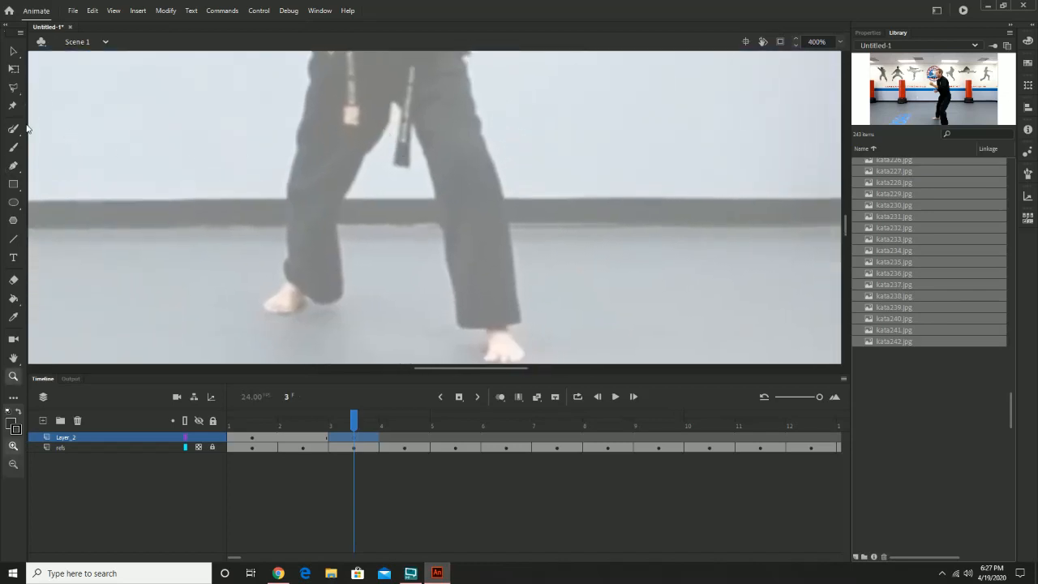
pyautogui.click(13, 167)
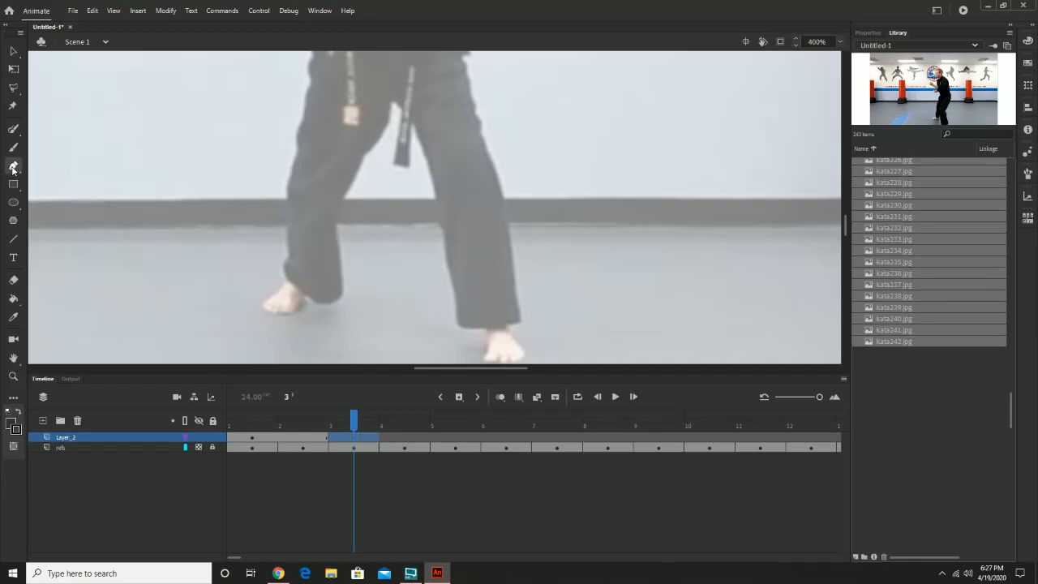
pyautogui.click(390, 100)
pyautogui.moveTo(387, 133); pyautogui.dragTo(374, 150)
pyautogui.moveTo(362, 158); pyautogui.dragTo(336, 218)
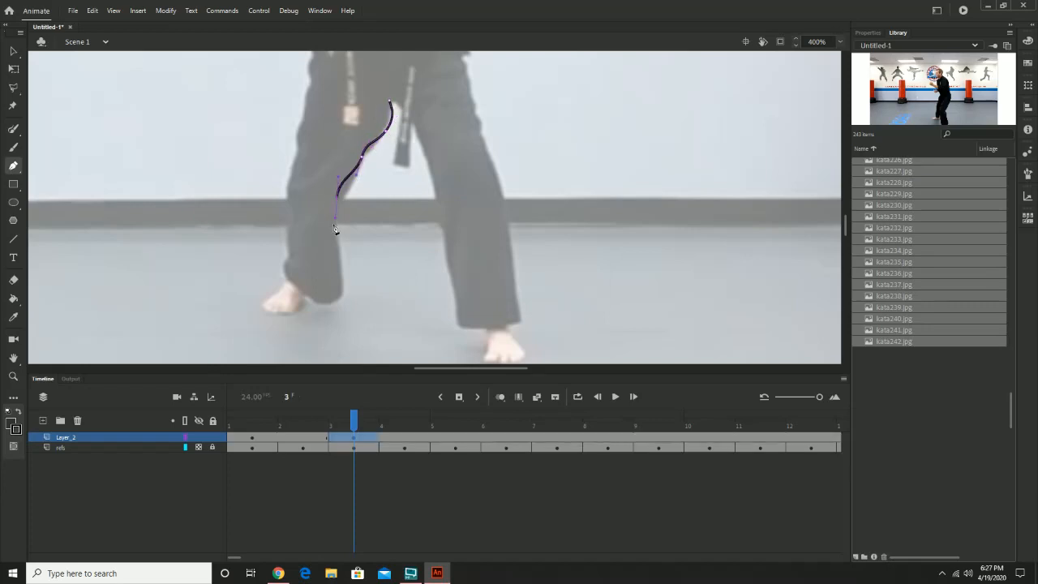
# Continue the left-hand leg outline down around the cuff and up the outer edge to the jacket hem, then end the path
pyautogui.moveTo(342, 255); pyautogui.dragTo(337, 307)
pyautogui.moveTo(283, 285); pyautogui.dragTo(285, 250)
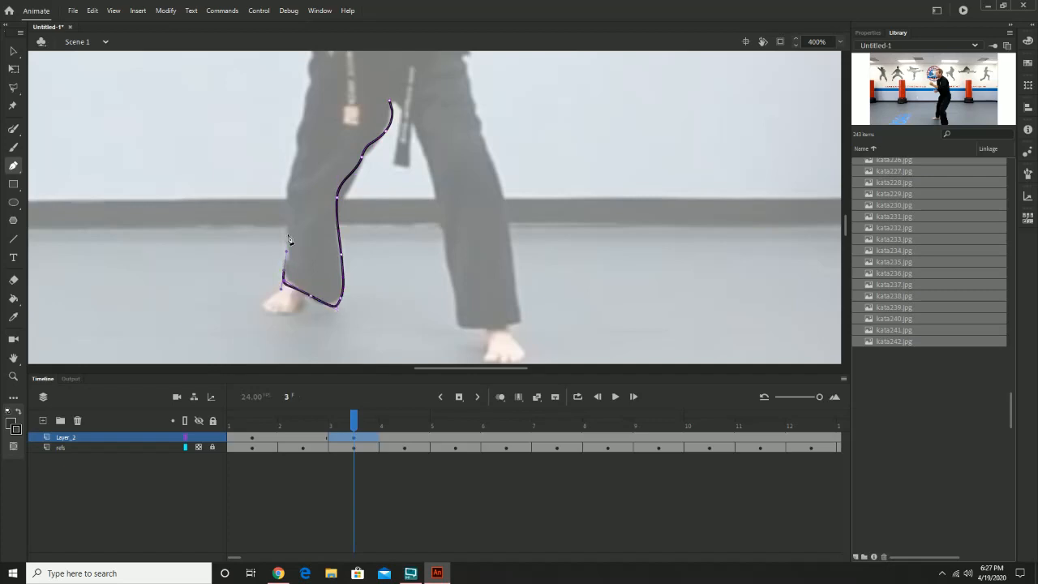
pyautogui.click(291, 161)
pyautogui.moveTo(314, 142); pyautogui.dragTo(275, 166)
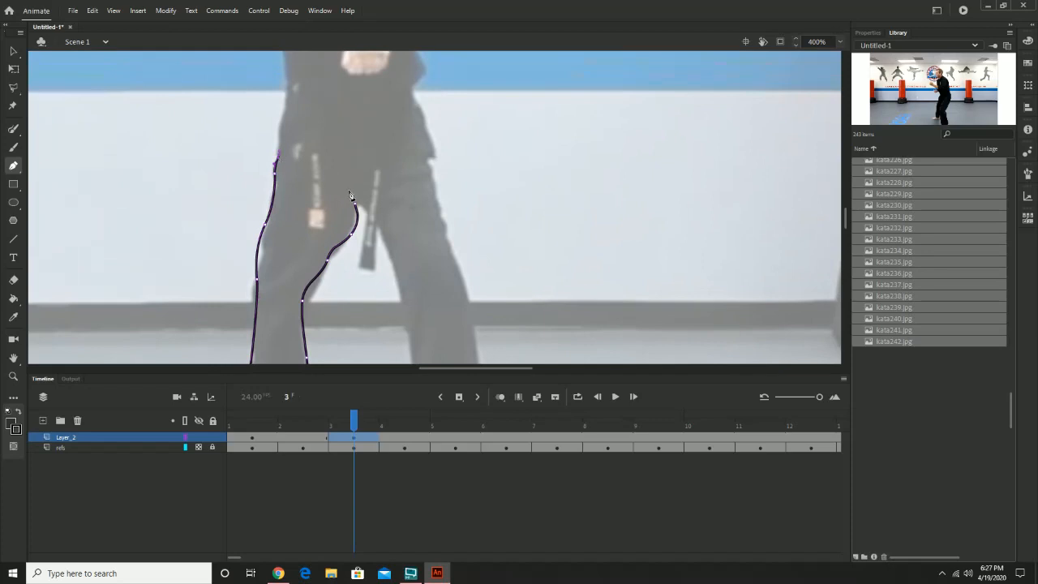
pyautogui.press('v')
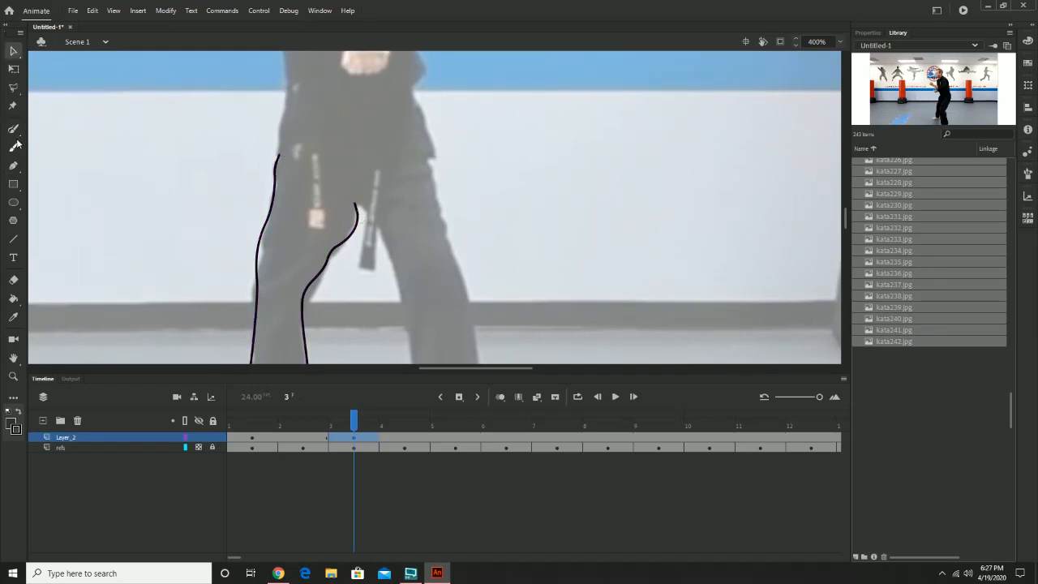
# Outline the flared jacket skirt as a closed Pen shape, from the curved hem up to the belt line and back
pyautogui.click(13, 165)
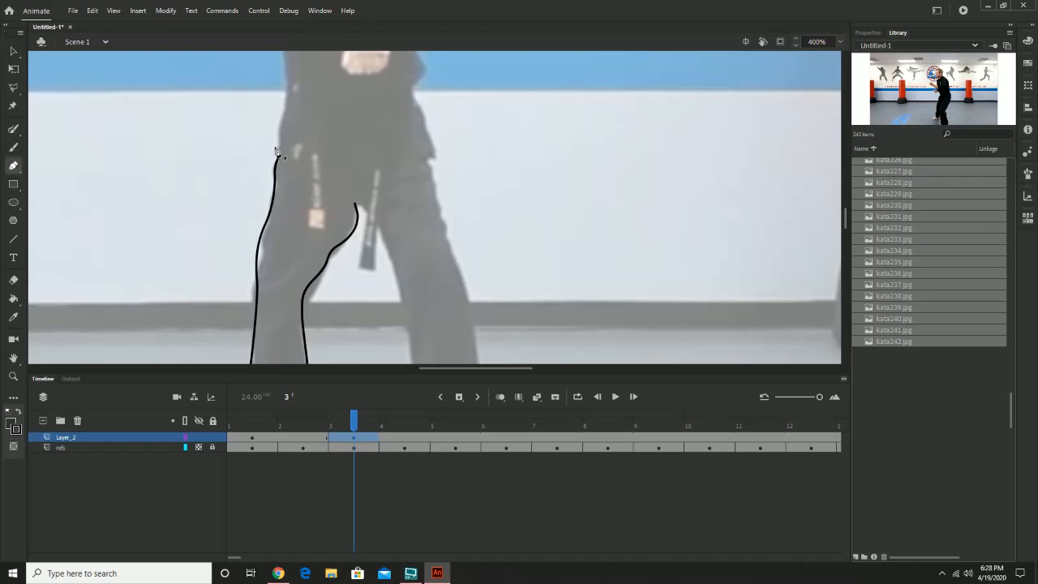
pyautogui.click(279, 154)
pyautogui.moveTo(357, 169); pyautogui.dragTo(413, 162)
pyautogui.click(436, 155)
pyautogui.scroll(2, 432, 122)
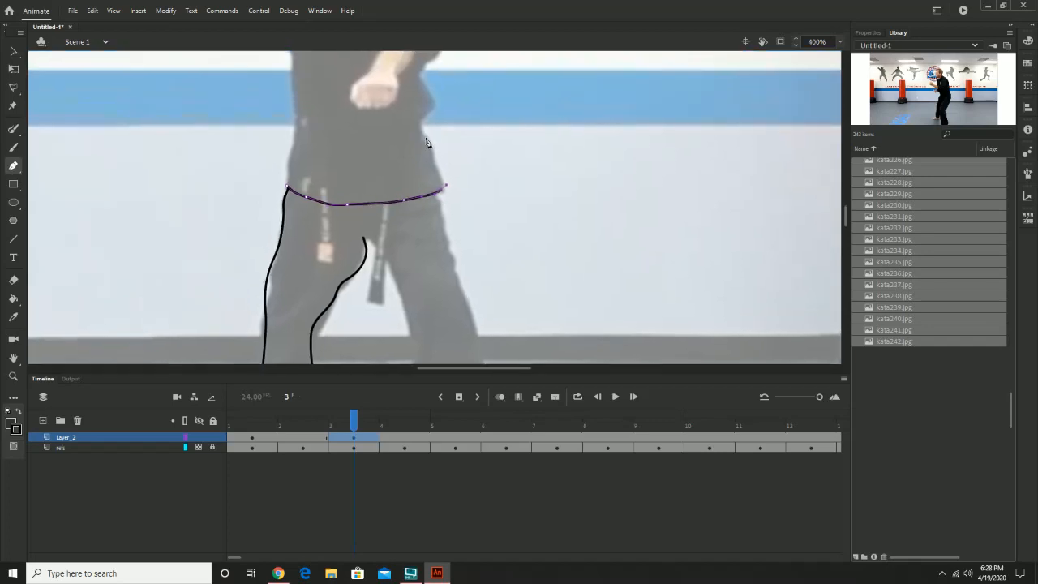
pyautogui.moveTo(432, 151)
pyautogui.mouseDown()
pyautogui.moveTo(414, 129)
pyautogui.moveTo(293, 136)
pyautogui.mouseUp()
pyautogui.click(288, 190)
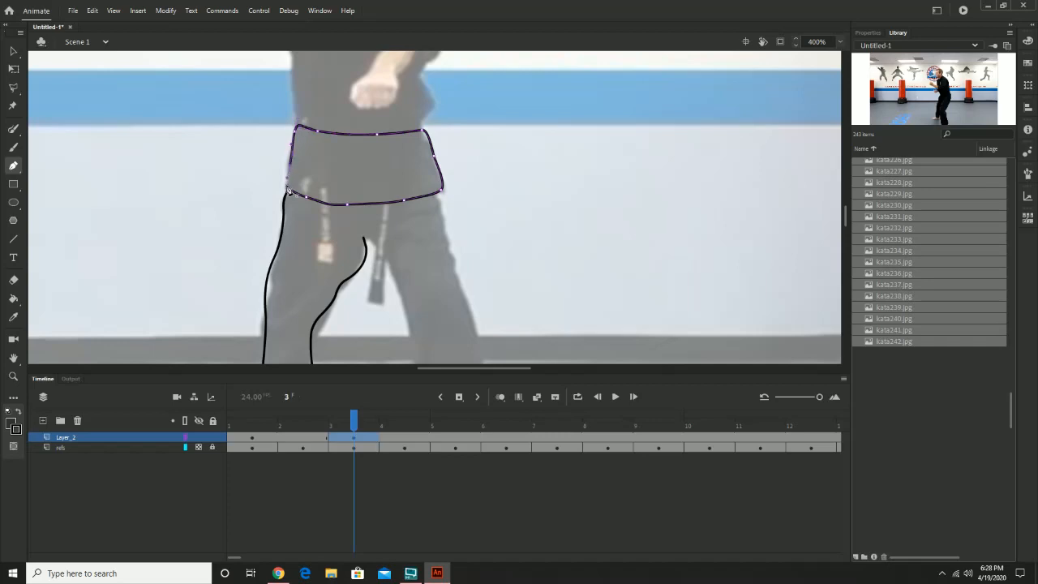
pyautogui.click(287, 191)
pyautogui.moveTo(487, 284); pyautogui.dragTo(435, 201)
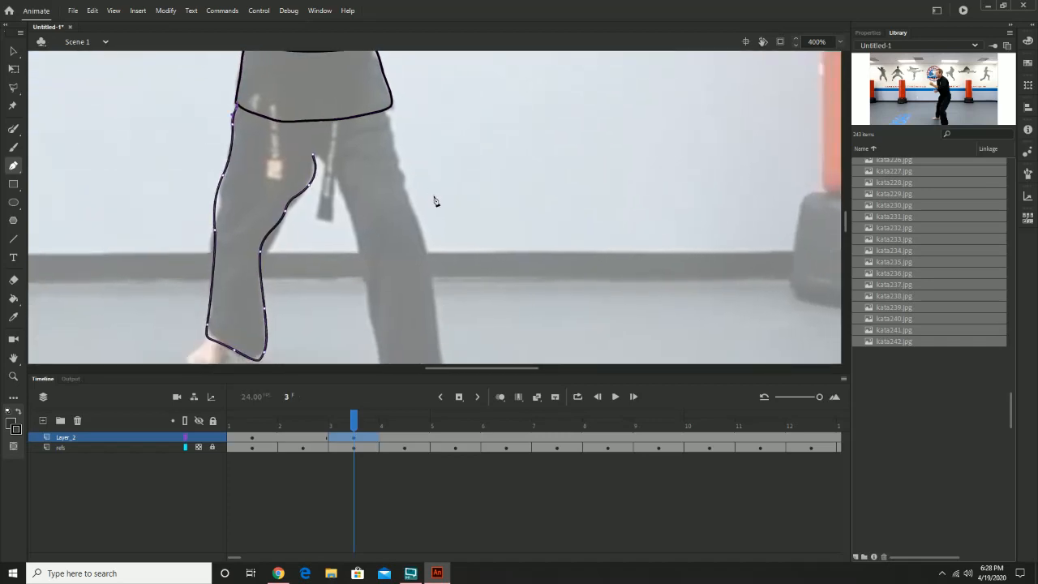
pyautogui.click(316, 159)
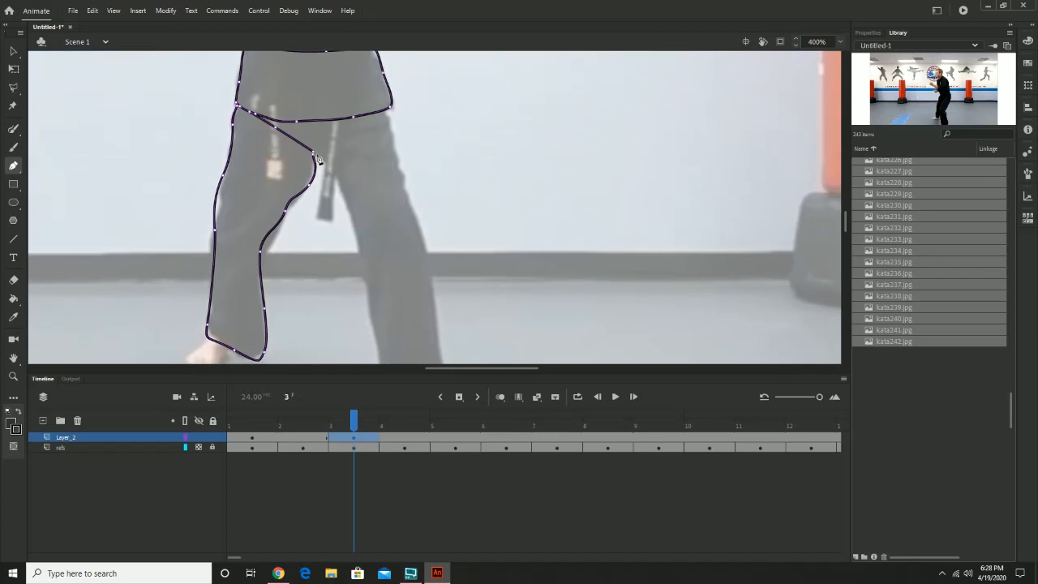
pyautogui.hotkey('ctrl', 'z')
pyautogui.hotkey('ctrl', 'z')
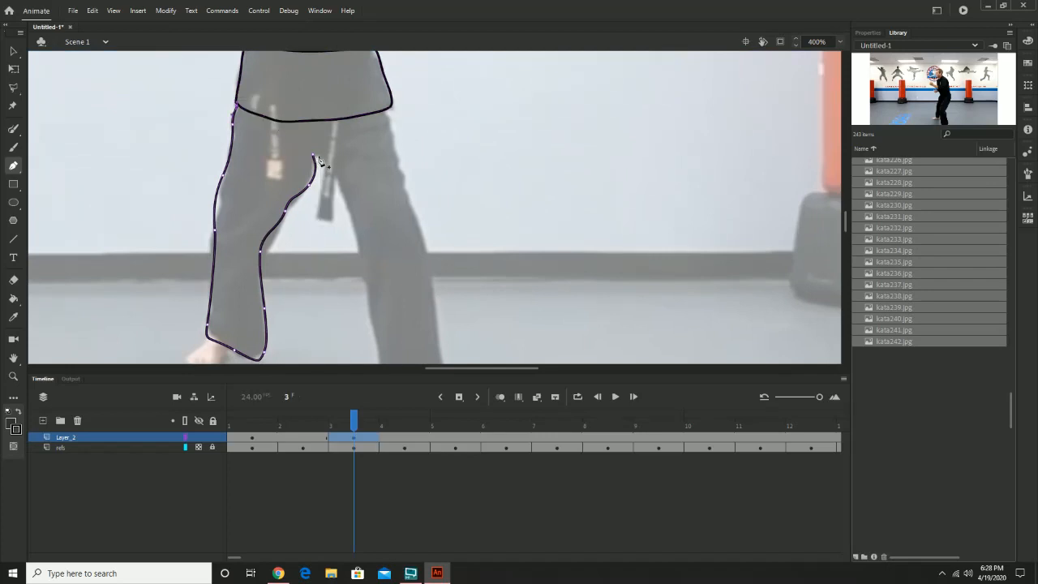
pyautogui.press('v')
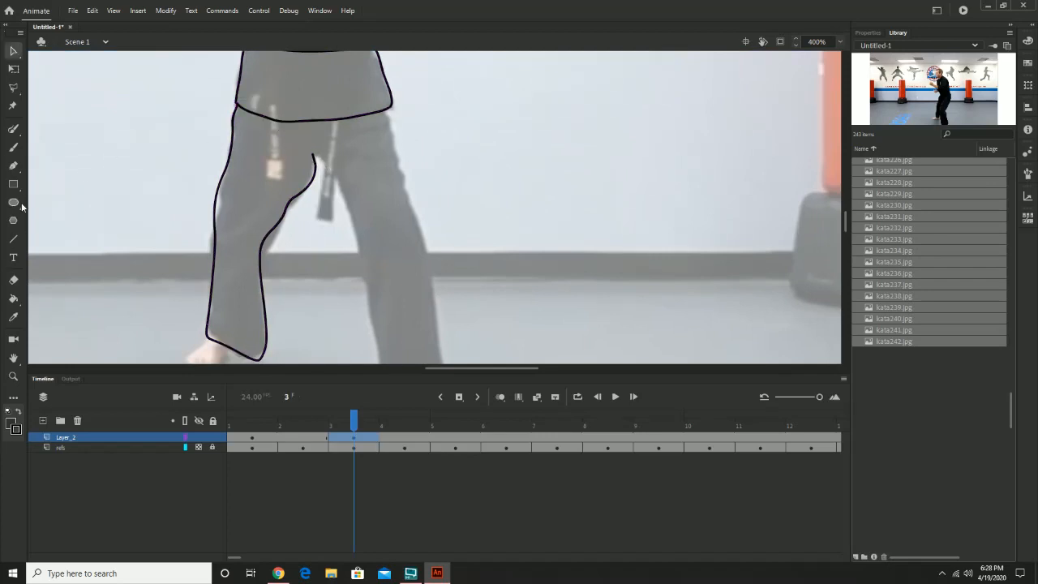
# Extend the path from the crotch down the right-hand trouser leg's inner edge and across its cuff
pyautogui.click(15, 166)
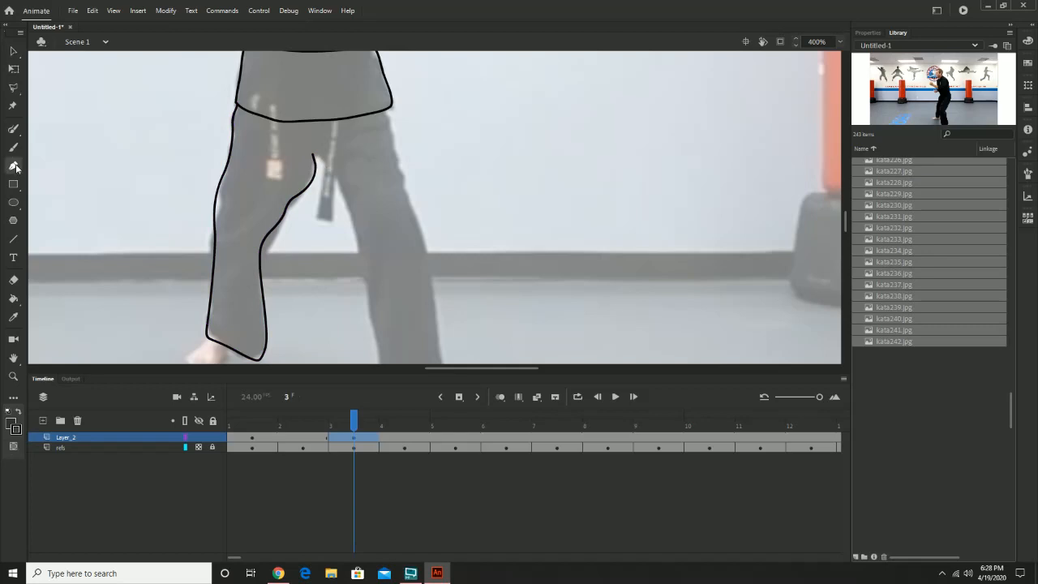
pyautogui.click(312, 157)
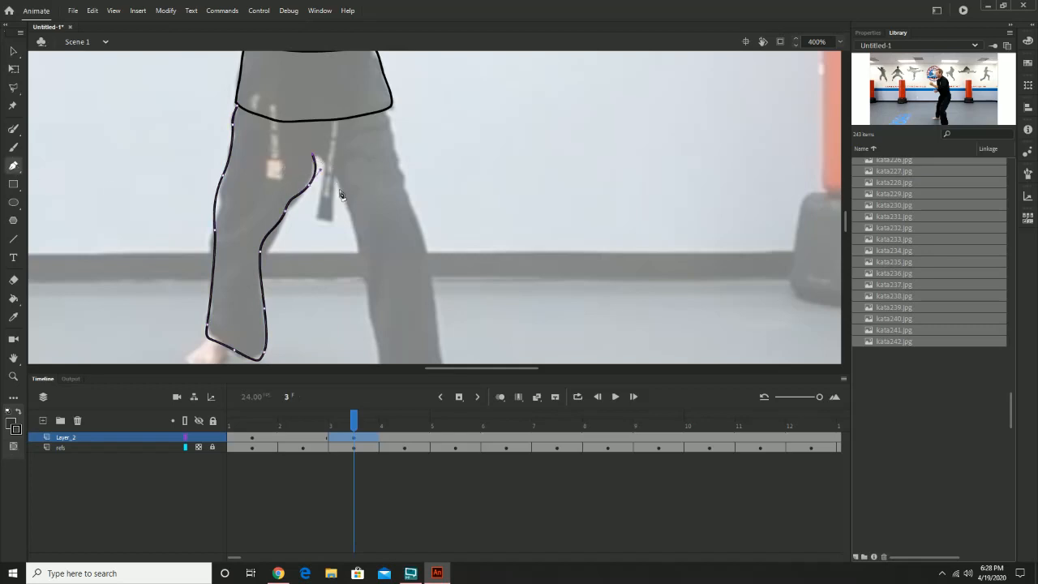
pyautogui.moveTo(346, 204); pyautogui.dragTo(347, 205)
pyautogui.moveTo(381, 240); pyautogui.dragTo(335, 166)
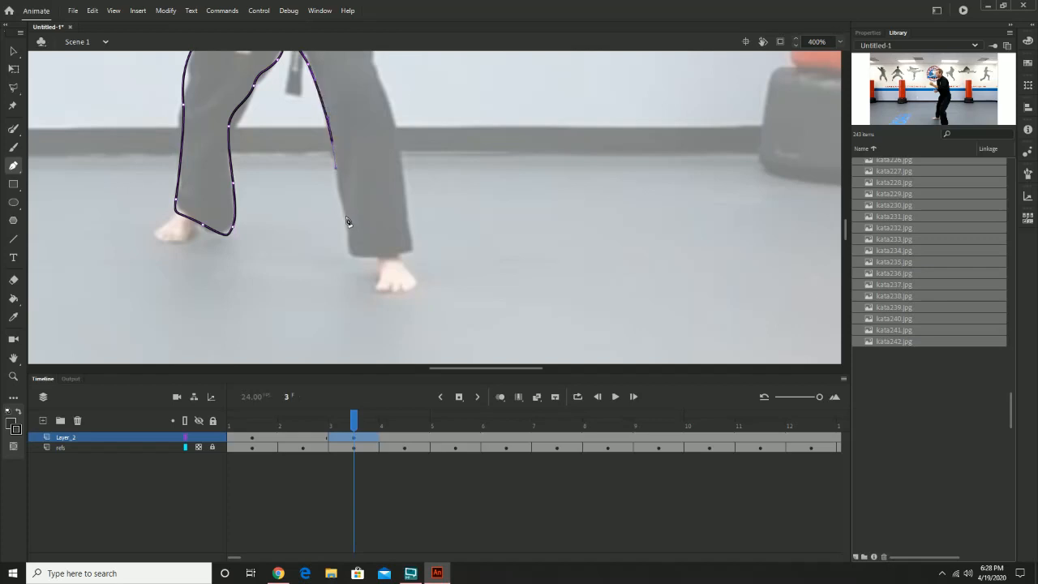
pyautogui.moveTo(347, 231); pyautogui.dragTo(416, 245)
# Trace the right-hand leg's outer edge from the cuff up to the jacket hem, including the small fold at the thigh, and end the path
pyautogui.scroll(3, 410, 194)
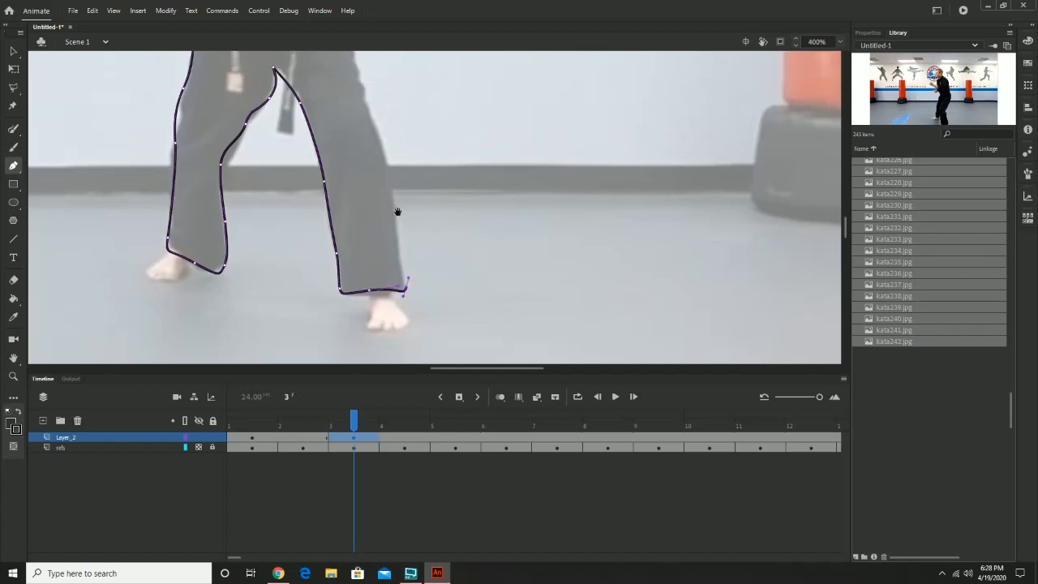
pyautogui.click(390, 225)
pyautogui.click(386, 197)
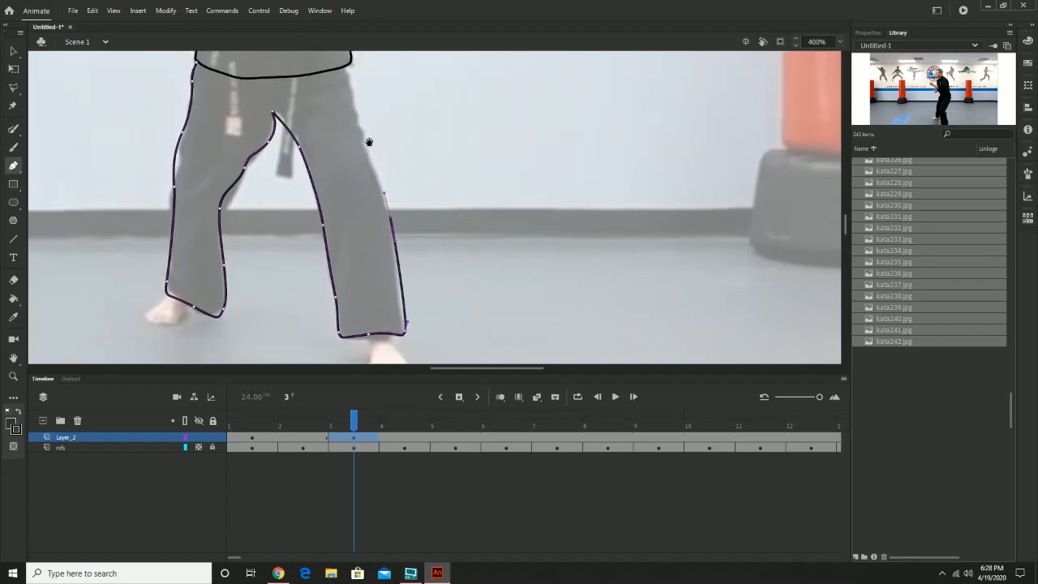
pyautogui.scroll(3, 368, 144)
pyautogui.click(360, 226)
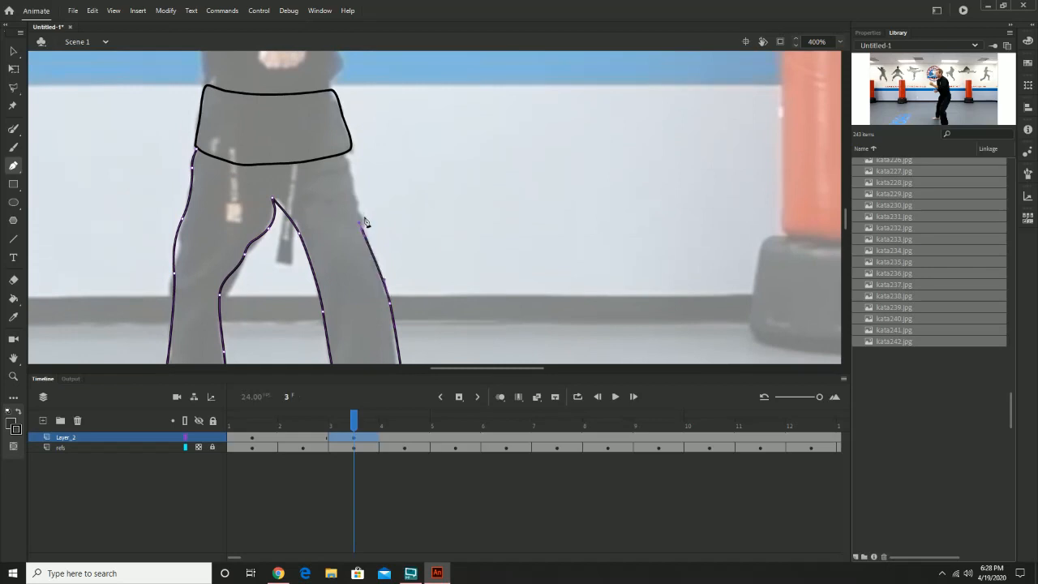
pyautogui.click(348, 167)
pyautogui.click(341, 154)
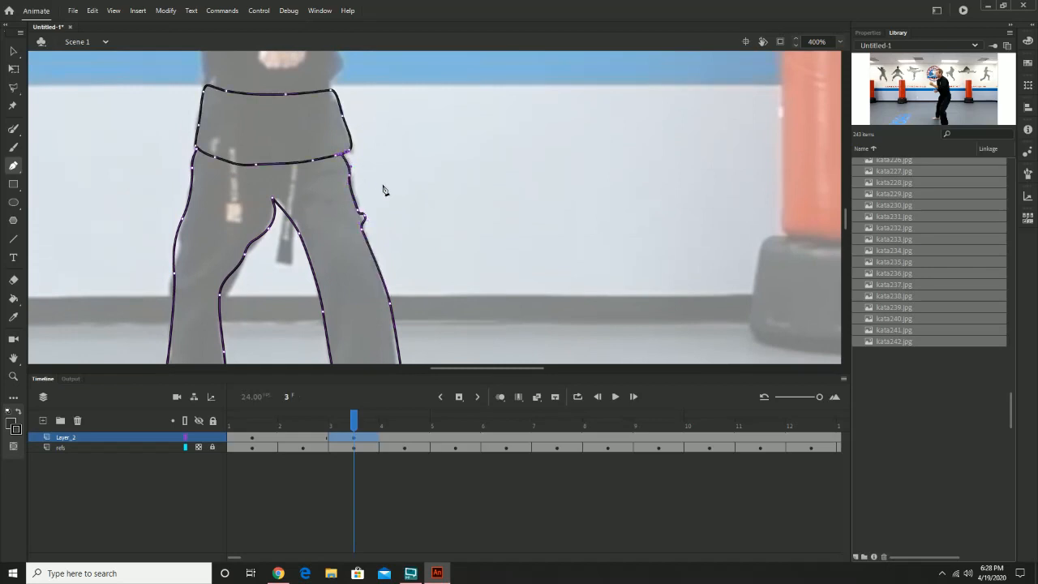
pyautogui.press('v')
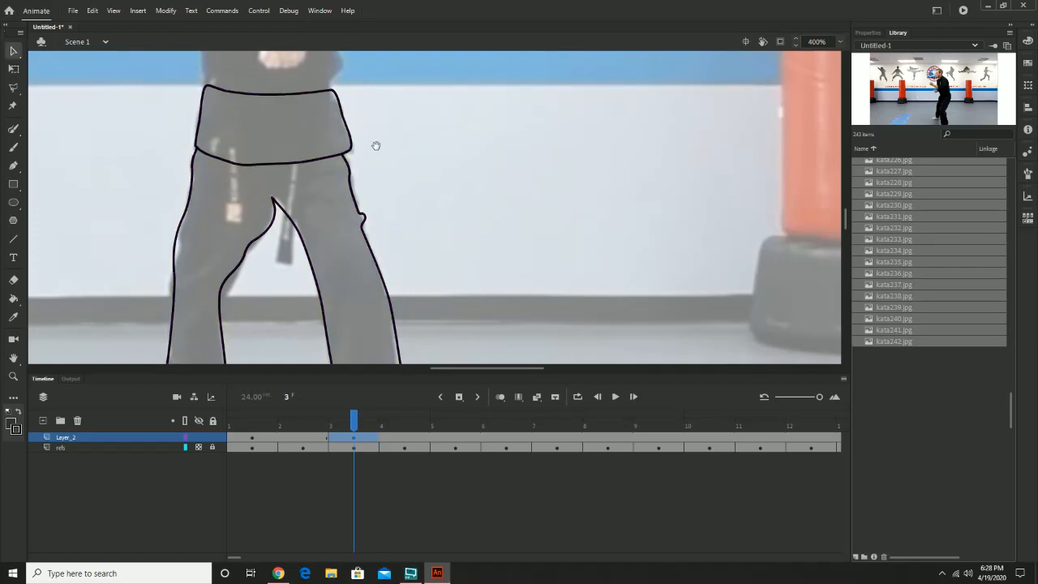
# Outline the left-hand bare foot with the Pen tool, starting and closing at the trouser cuff
pyautogui.moveTo(375, 146); pyautogui.dragTo(431, 68)
pyautogui.moveTo(364, 223)
pyautogui.mouseDown()
pyautogui.moveTo(364, 146)
pyautogui.moveTo(410, 151)
pyautogui.mouseUp()
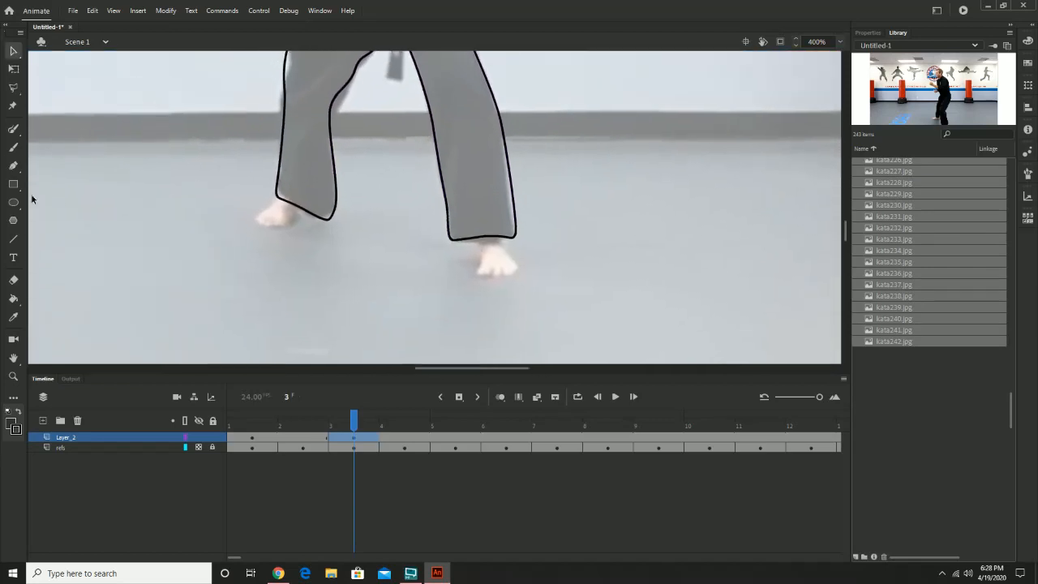
pyautogui.click(13, 165)
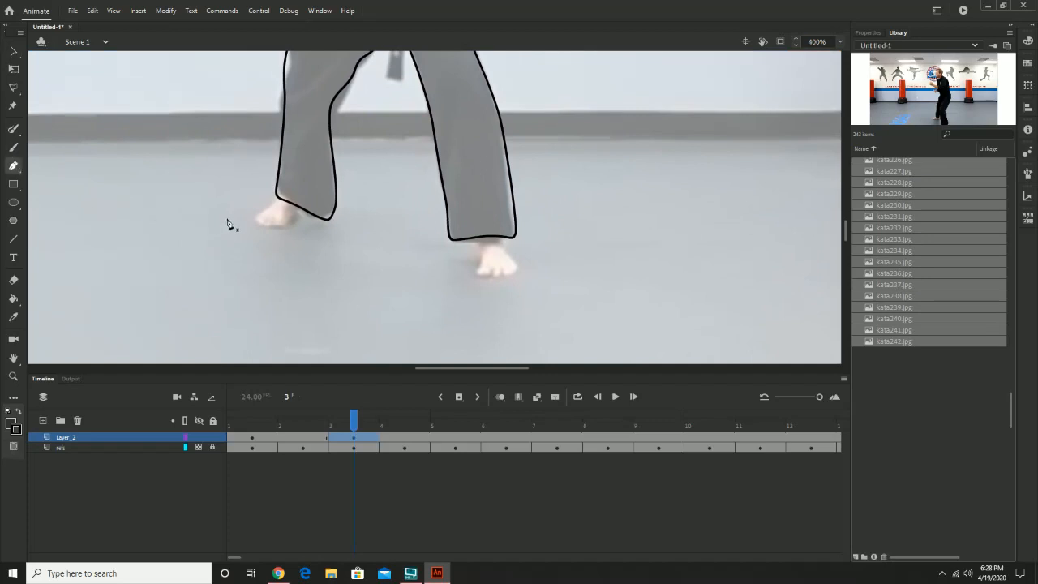
pyautogui.click(279, 203)
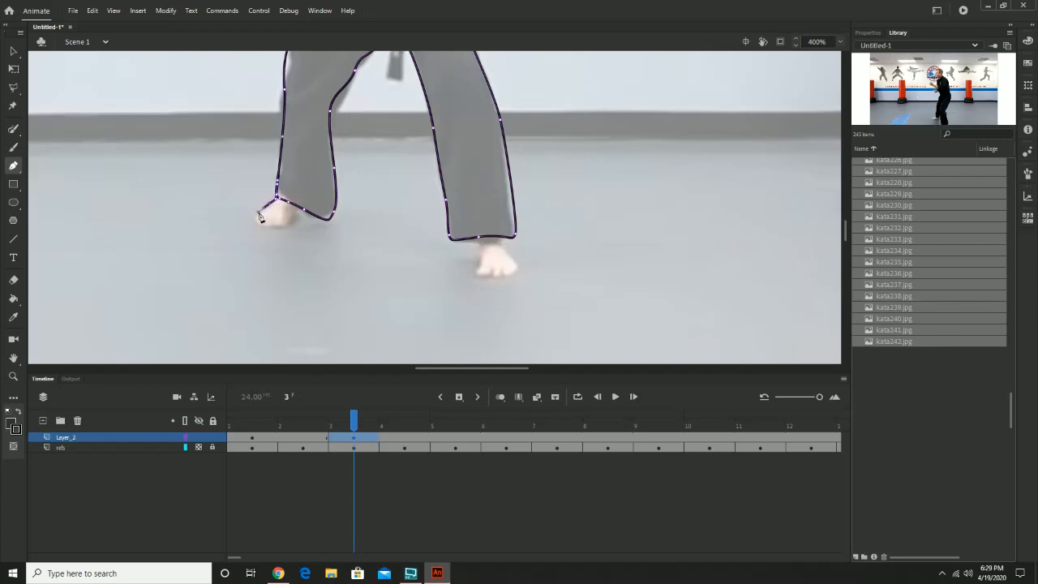
pyautogui.click(261, 224)
pyautogui.click(281, 227)
pyautogui.click(294, 220)
pyautogui.moveTo(400, 250); pyautogui.dragTo(320, 246)
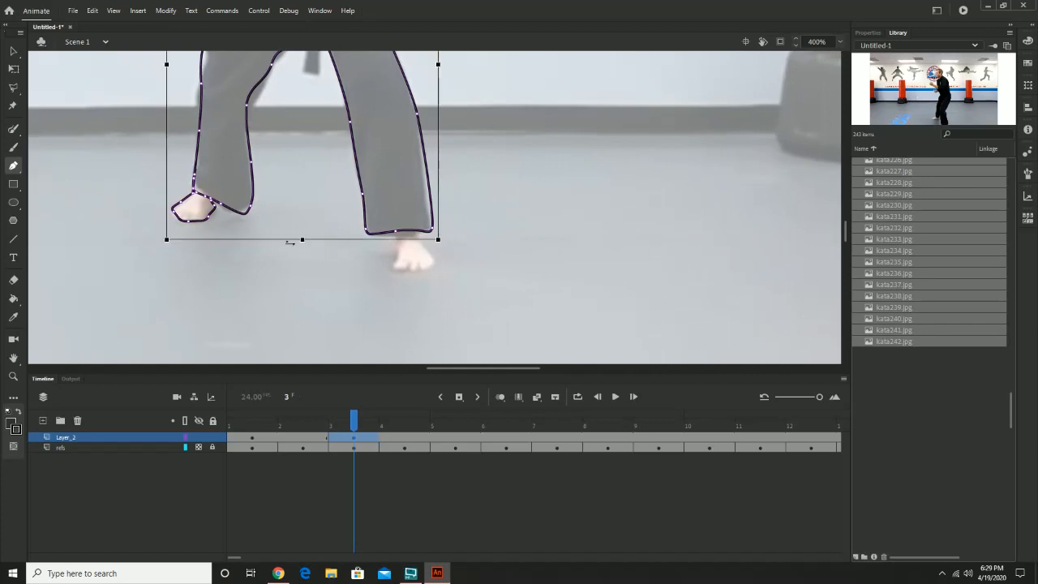
pyautogui.press('Escape')
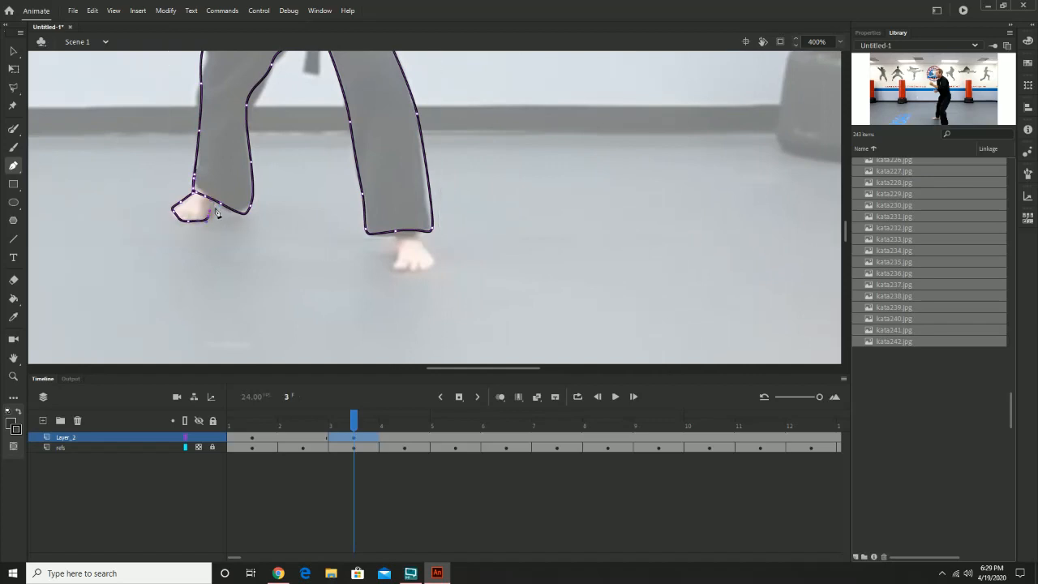
pyautogui.click(214, 218)
pyautogui.press('Escape')
pyautogui.hscroll(3, 364, 259)
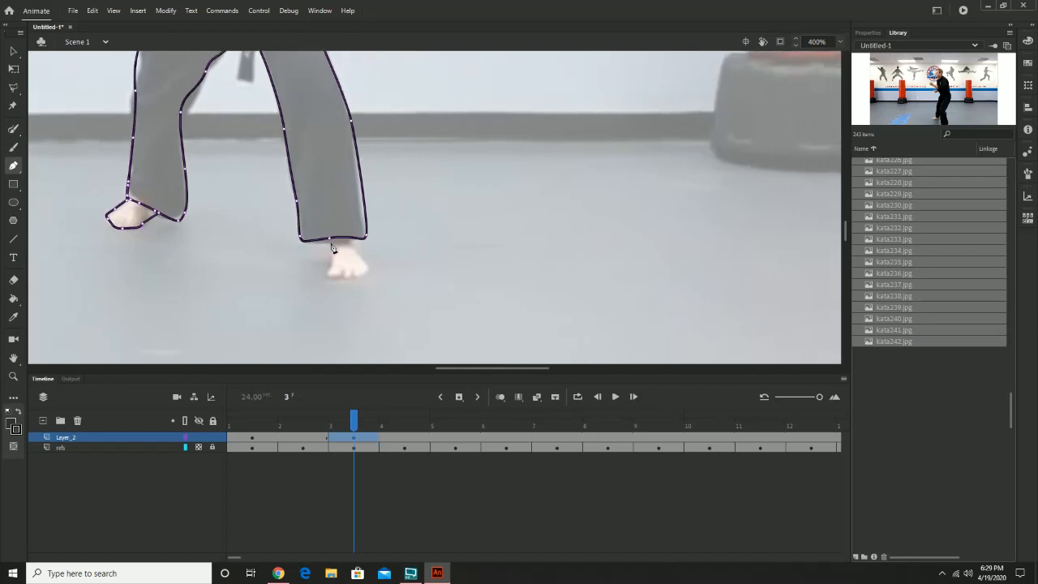
# Outline the right-hand bare foot with the Pen tool, starting and ending at the trouser cuff
pyautogui.click(329, 239)
pyautogui.hotkey('ctrl', 'z')
pyautogui.moveTo(330, 251); pyautogui.dragTo(371, 267)
pyautogui.moveTo(369, 264); pyautogui.dragTo(352, 245)
pyautogui.click(351, 238)
# Continue the right-hand trouser leg's outer edge from the thigh up towards the jacket hem
pyautogui.moveTo(383, 146); pyautogui.dragTo(433, 286)
pyautogui.moveTo(416, 141); pyautogui.dragTo(394, 237)
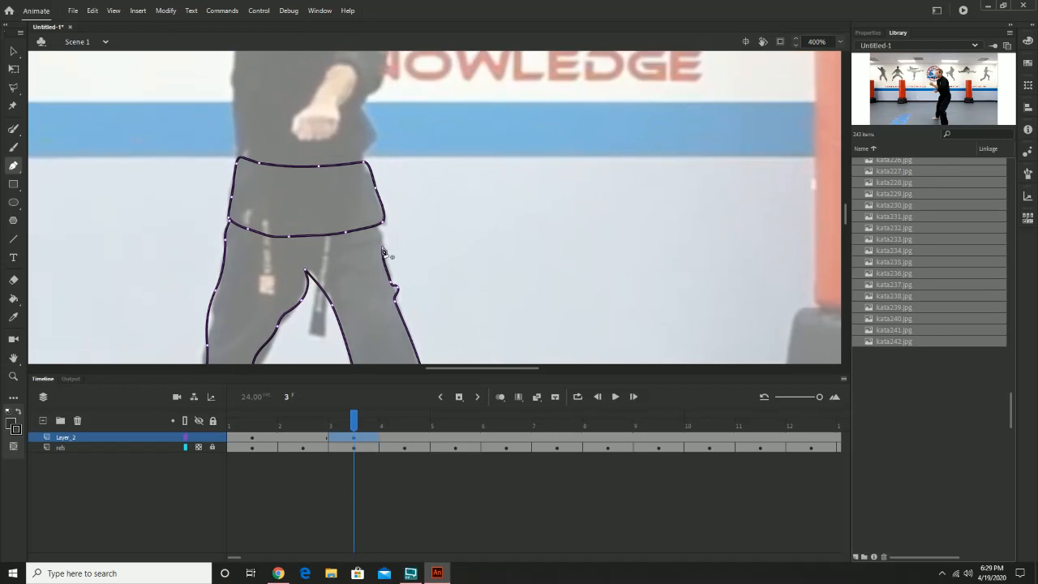
pyautogui.click(13, 51)
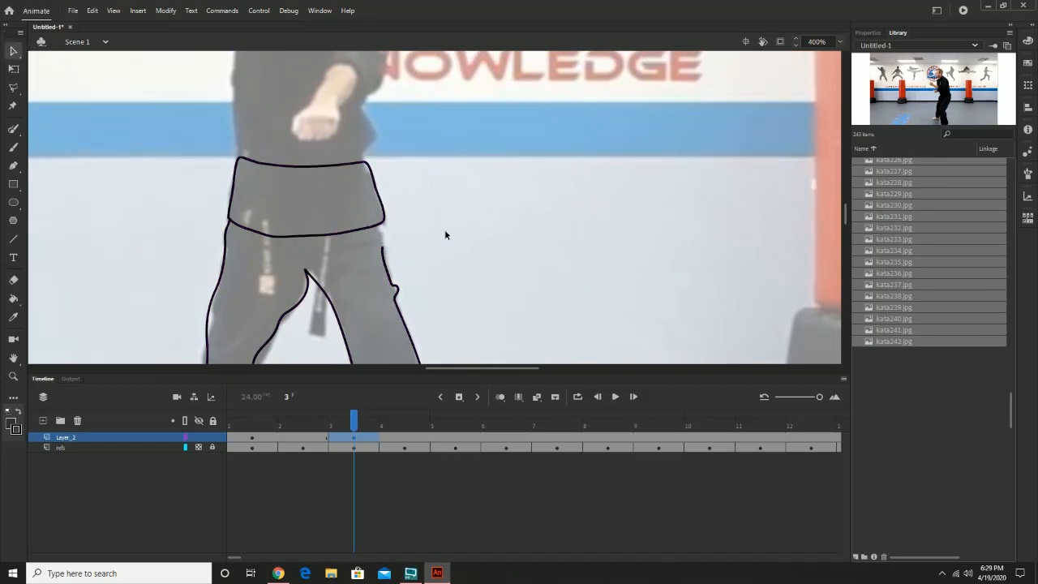
pyautogui.click(15, 167)
pyautogui.click(381, 251)
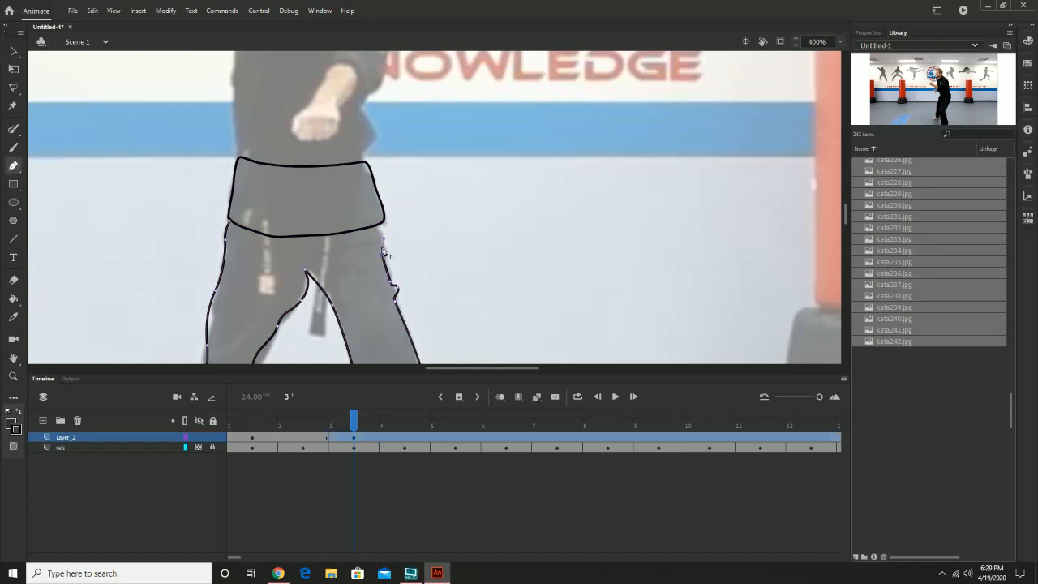
pyautogui.click(373, 227)
# Trace the torso's left-hand contour as a separate Pen path from the neck over the shoulder and down to the belt line
pyautogui.moveTo(328, 167); pyautogui.dragTo(291, 191)
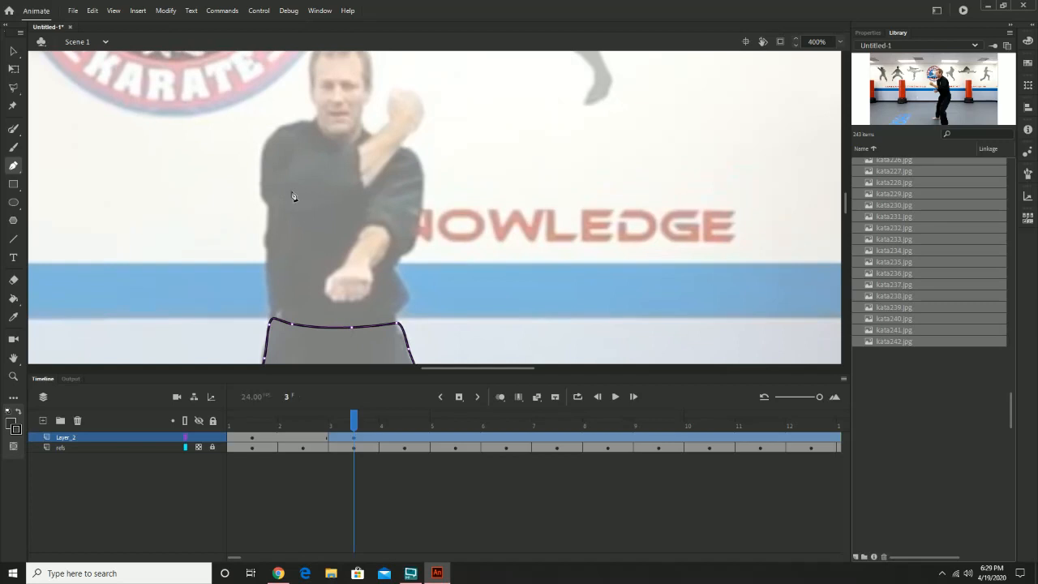
pyautogui.click(313, 120)
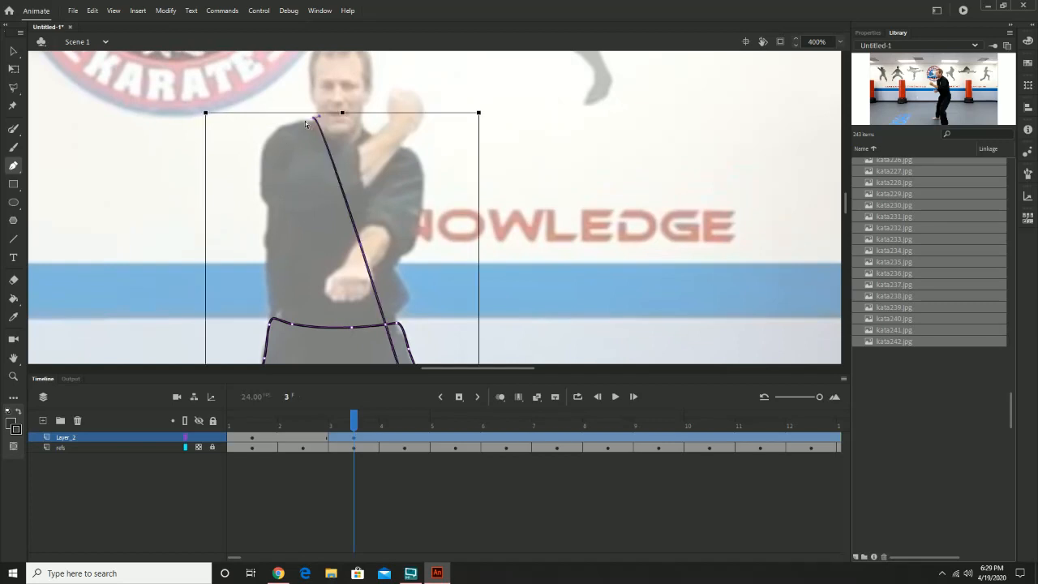
pyautogui.hotkey('ctrl', 'z')
pyautogui.click(12, 52)
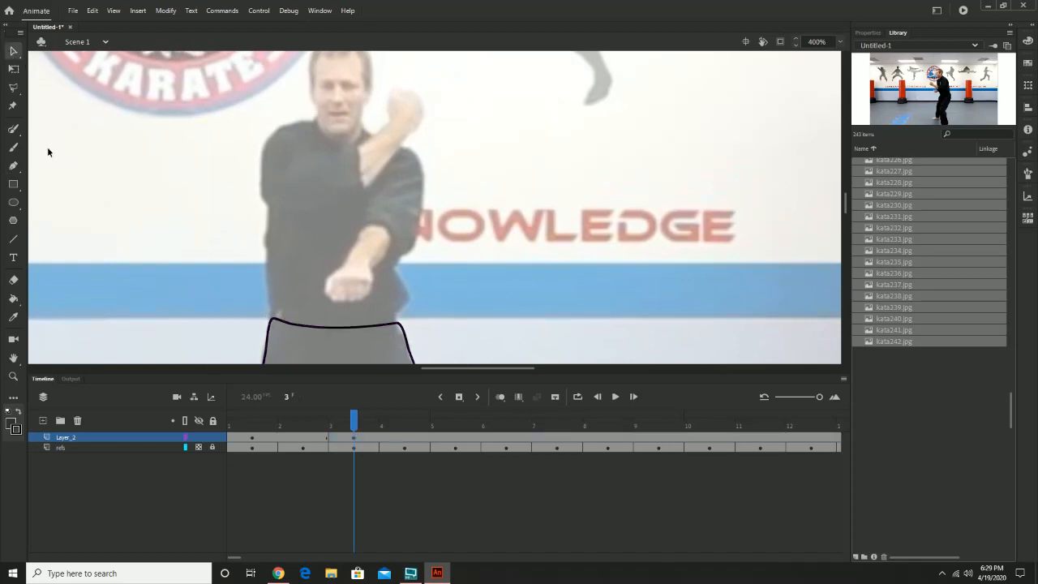
pyautogui.click(14, 165)
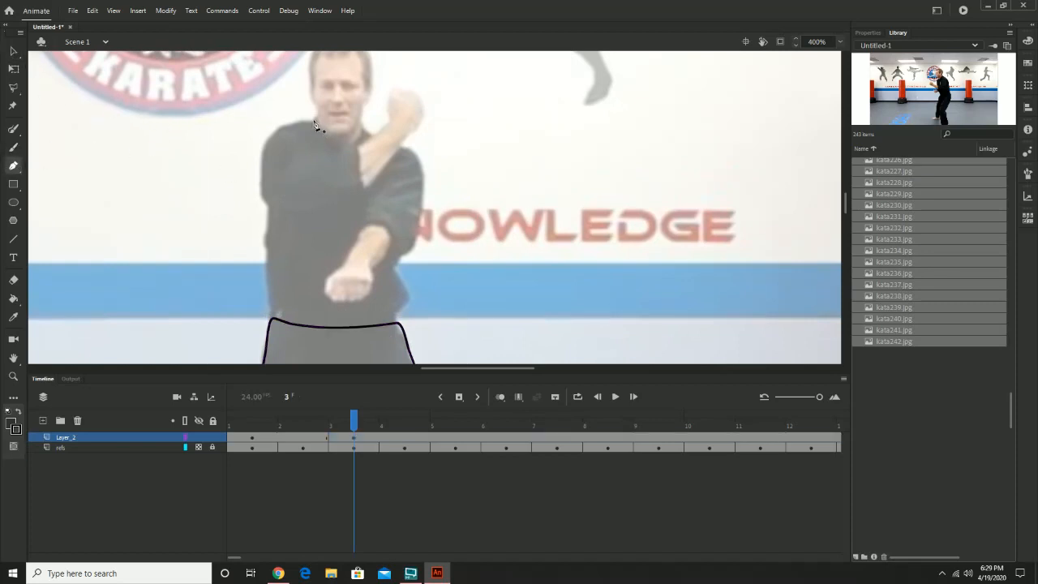
pyautogui.moveTo(285, 125); pyautogui.dragTo(265, 191)
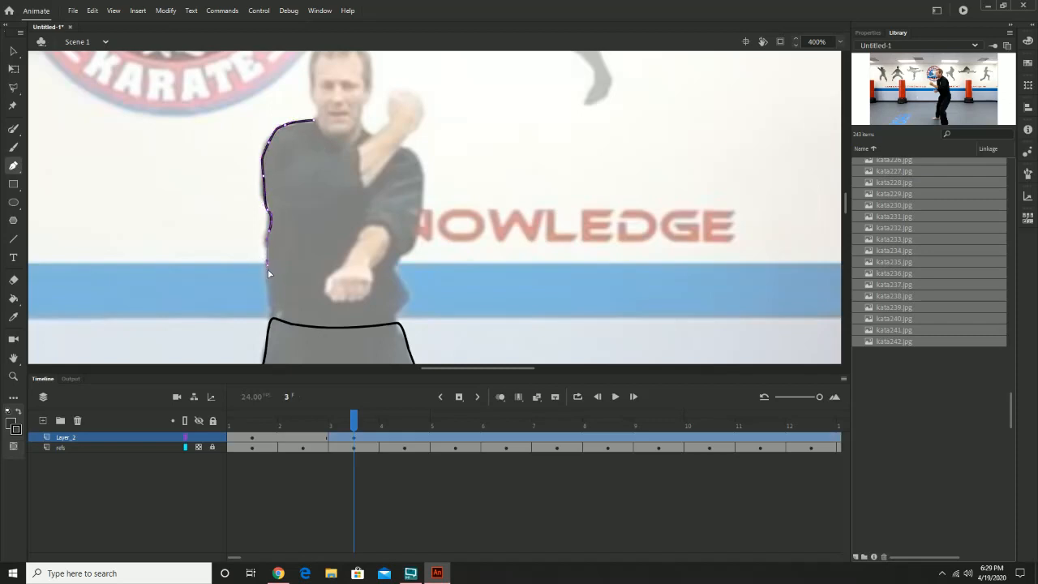
pyautogui.moveTo(268, 267); pyautogui.dragTo(271, 294)
pyautogui.click(269, 308)
pyautogui.click(270, 321)
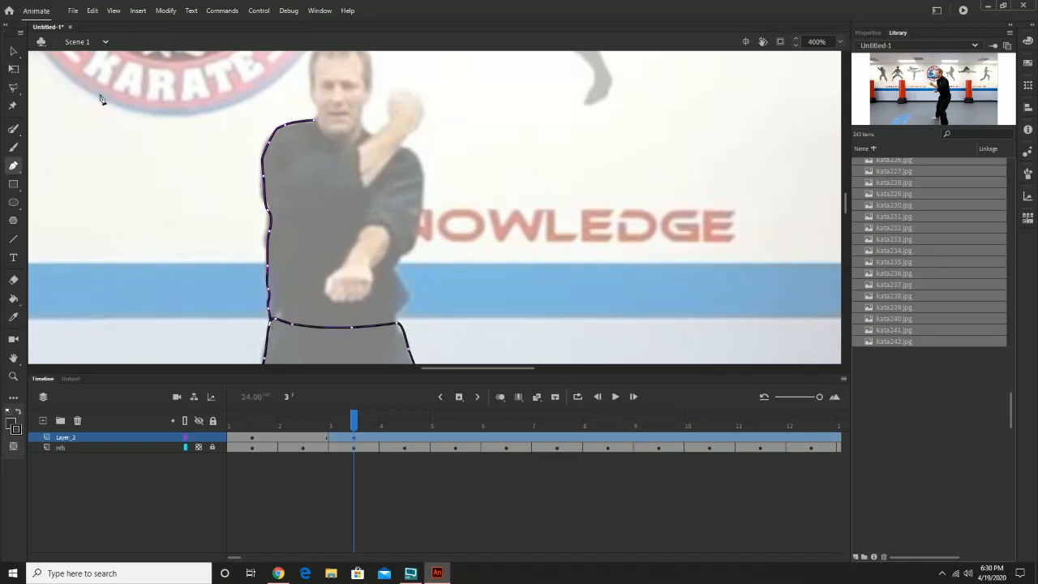
pyautogui.click(13, 51)
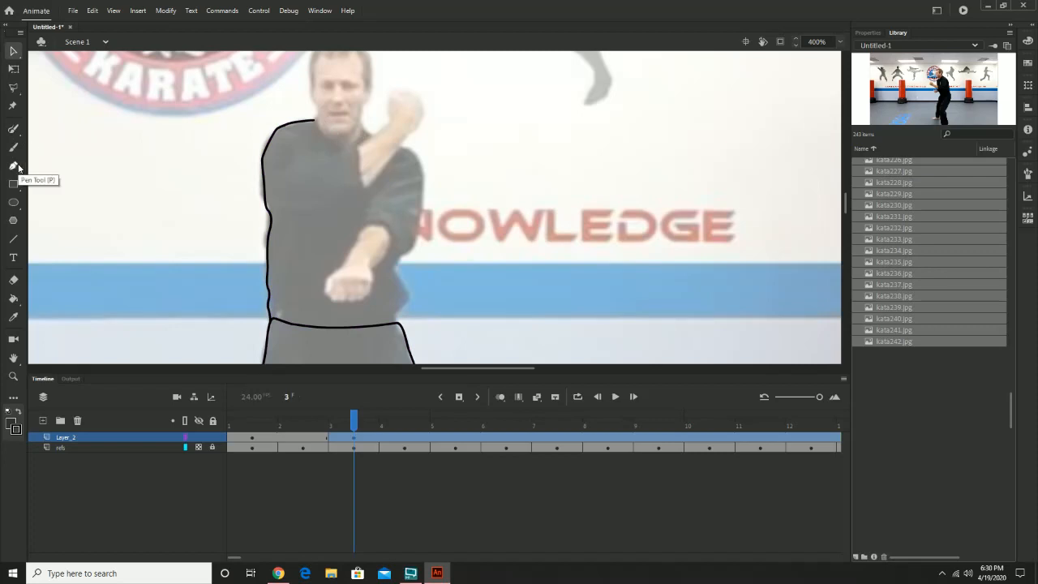
# Outline the face as a closed Pen shape, including the jaw, ears and hairline
pyautogui.click(14, 166)
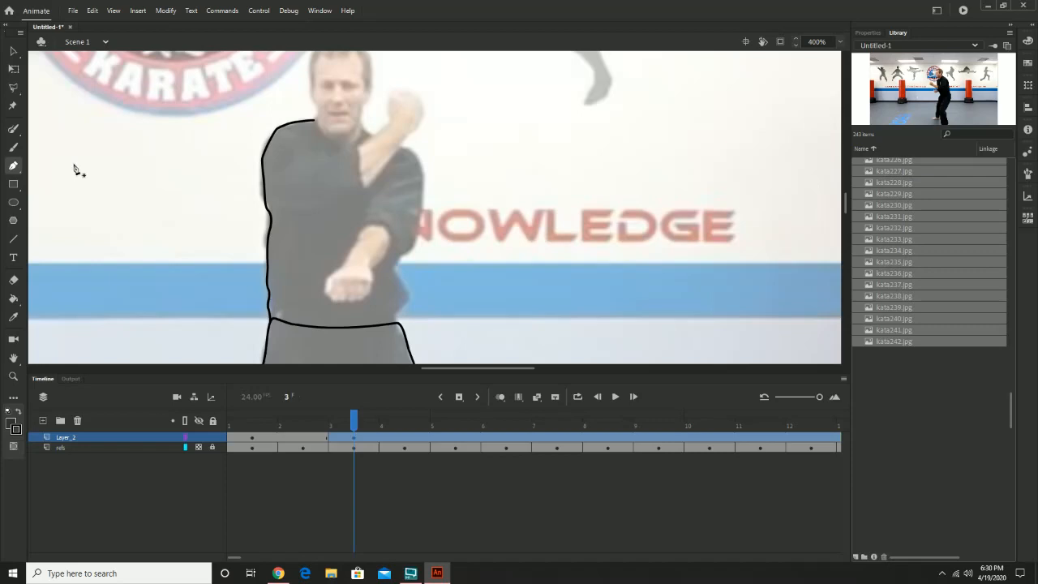
pyautogui.click(316, 108)
pyautogui.click(318, 127)
pyautogui.click(359, 133)
pyautogui.hotkey('ctrl', 'z')
pyautogui.moveTo(351, 131); pyautogui.dragTo(300, 152)
pyautogui.click(307, 160)
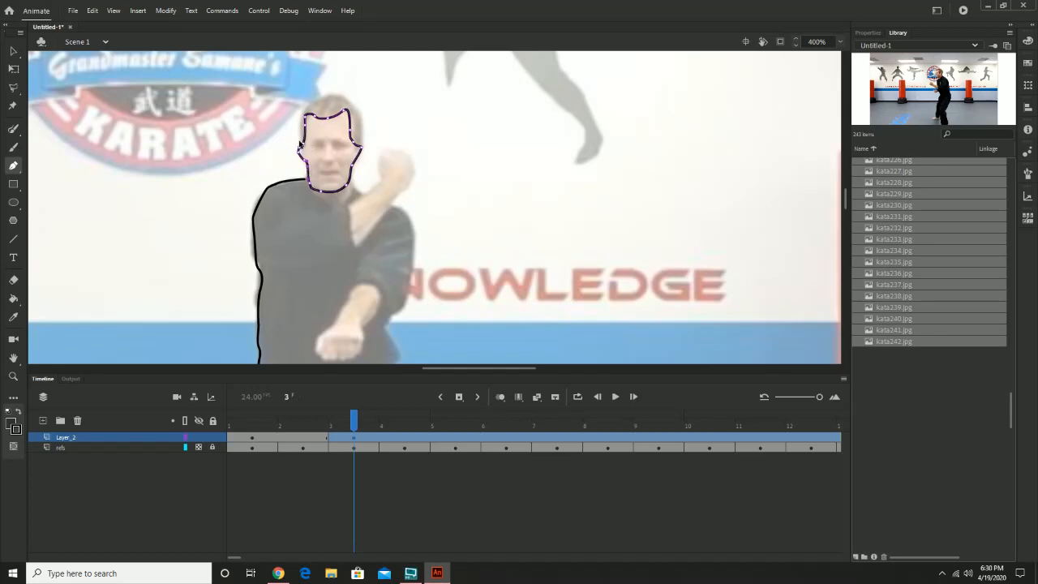
# Trace the outer edge of the hair from the left-hand ear over the crown to the right-hand ear
pyautogui.click(299, 143)
pyautogui.click(298, 111)
pyautogui.moveTo(329, 93); pyautogui.dragTo(363, 129)
pyautogui.click(361, 147)
pyautogui.press('v')
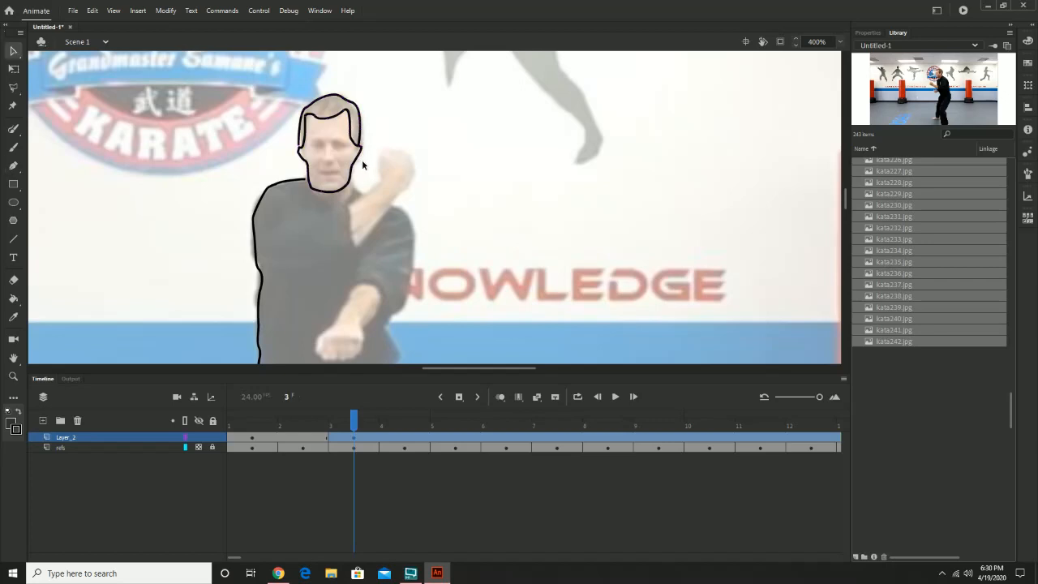
pyautogui.press('p')
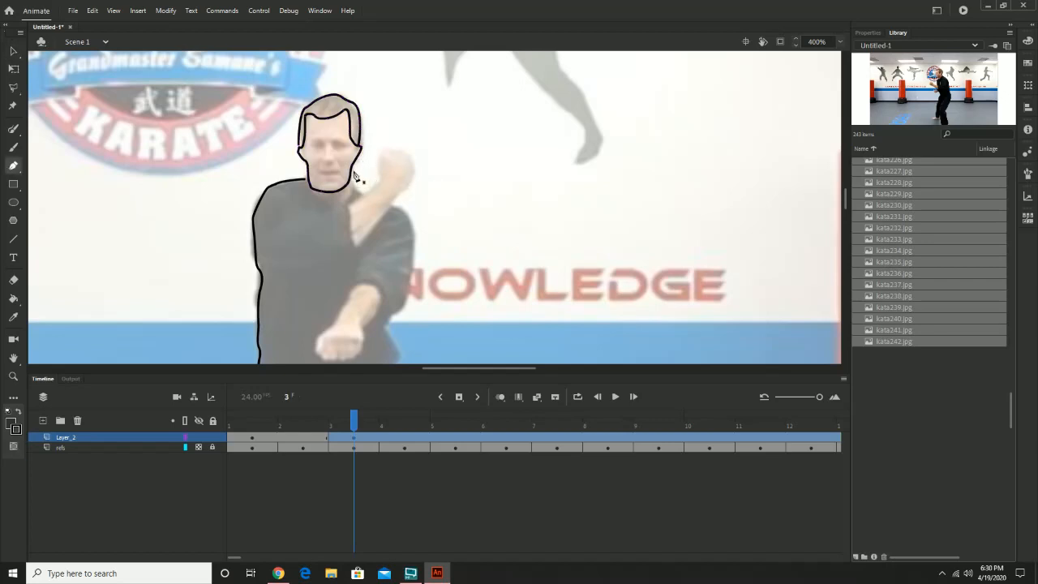
pyautogui.click(351, 171)
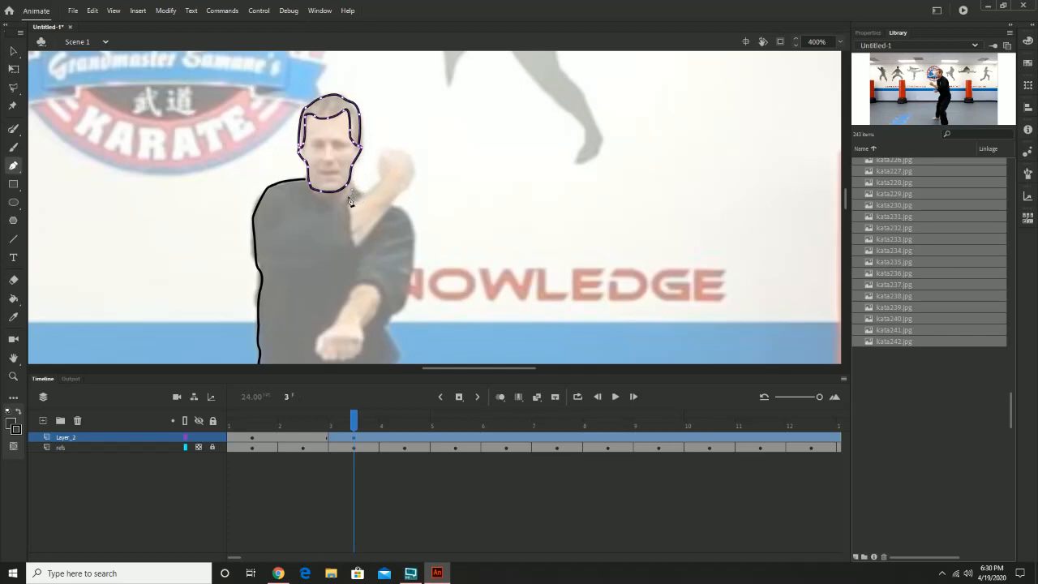
pyautogui.hotkey('ctrl', 'z')
pyautogui.click(351, 183)
pyautogui.hotkey('ctrl', 'z')
pyautogui.press('v')
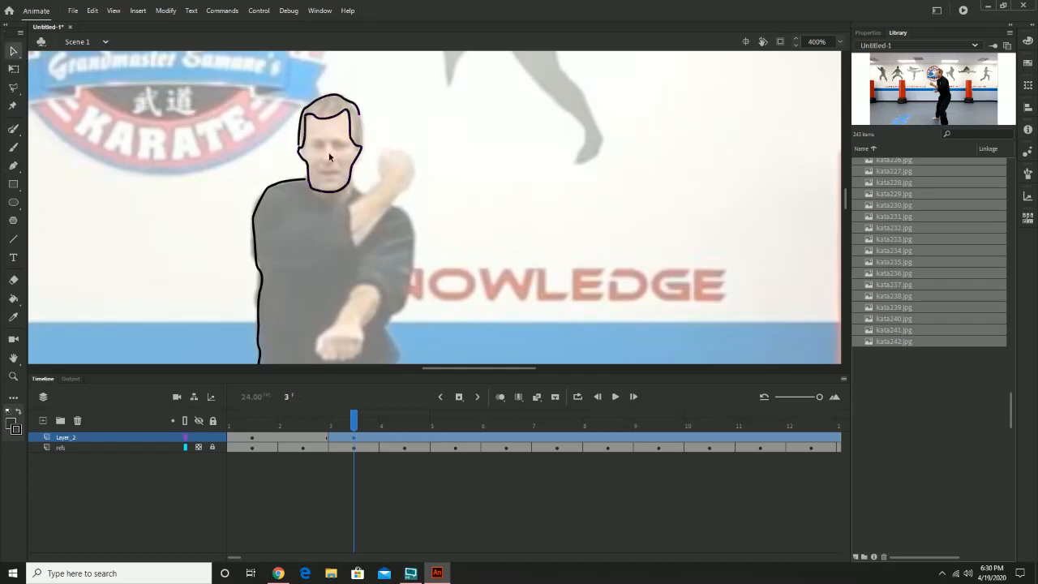
# Draw the neck and collar line, and continue the path around the raised fist and forearm and along the sleeve's underside across the chest
pyautogui.press('p')
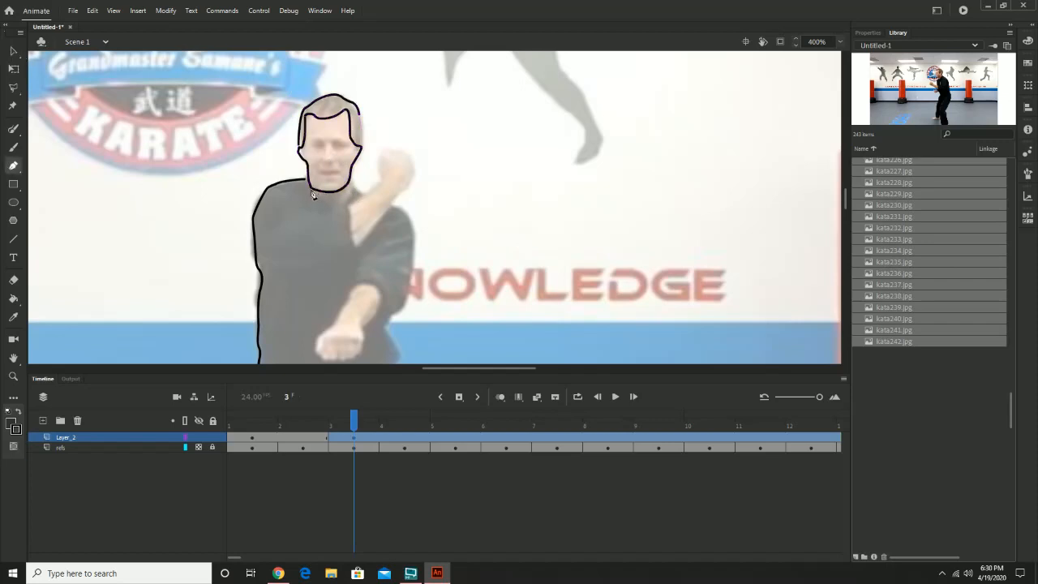
pyautogui.click(313, 193)
pyautogui.click(351, 197)
pyautogui.moveTo(369, 191); pyautogui.dragTo(314, 253)
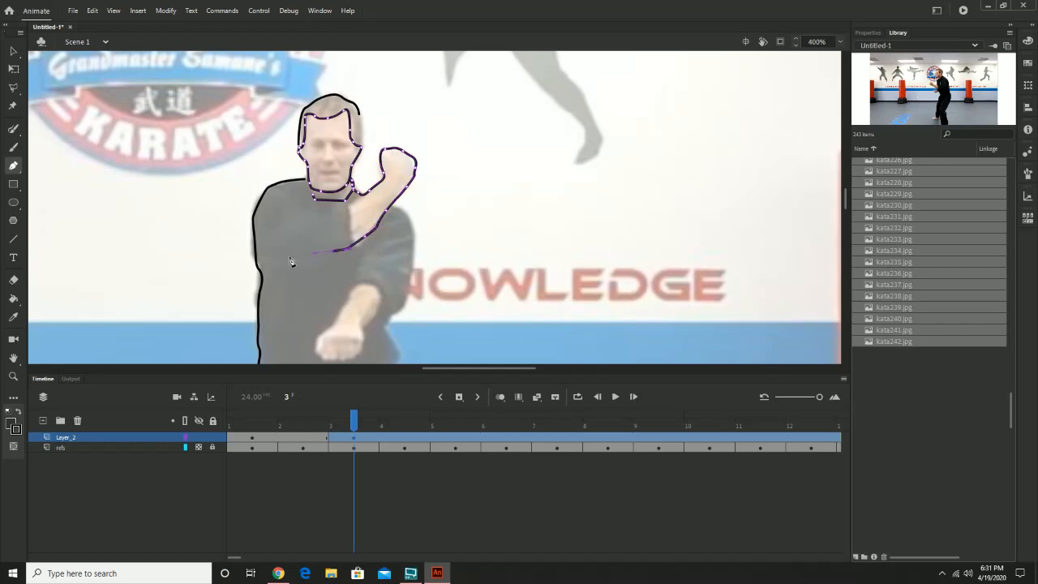
pyautogui.click(269, 256)
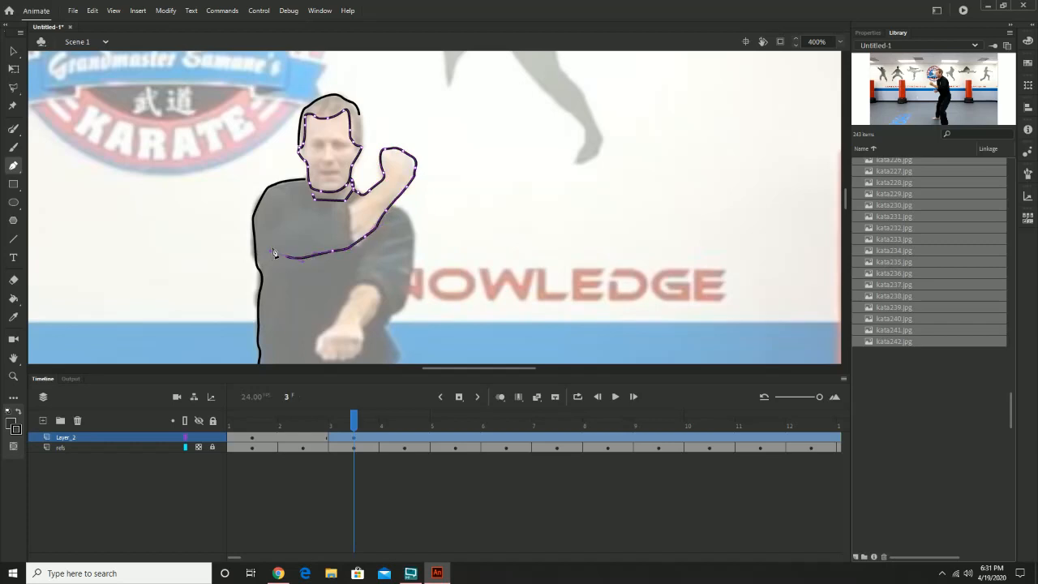
pyautogui.click(316, 198)
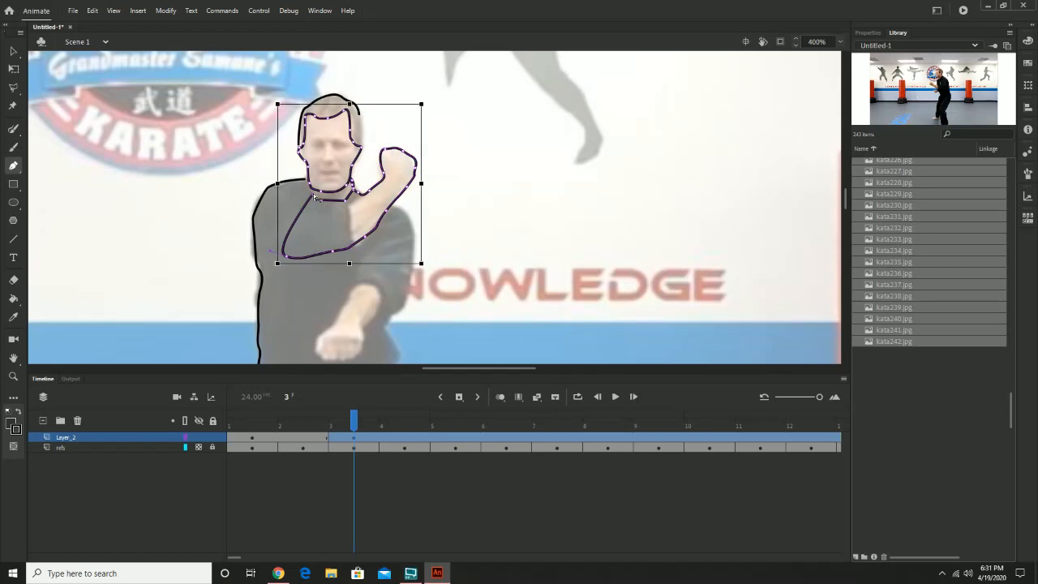
pyautogui.press('v')
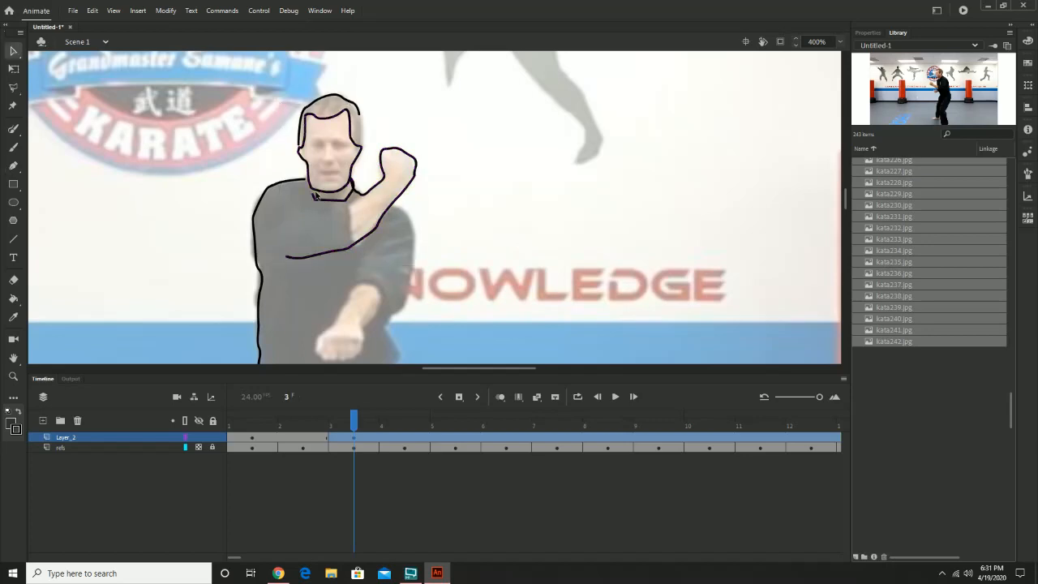
# Add a Pen line from the base of the neck across to the left-hand shoulder
pyautogui.press('p')
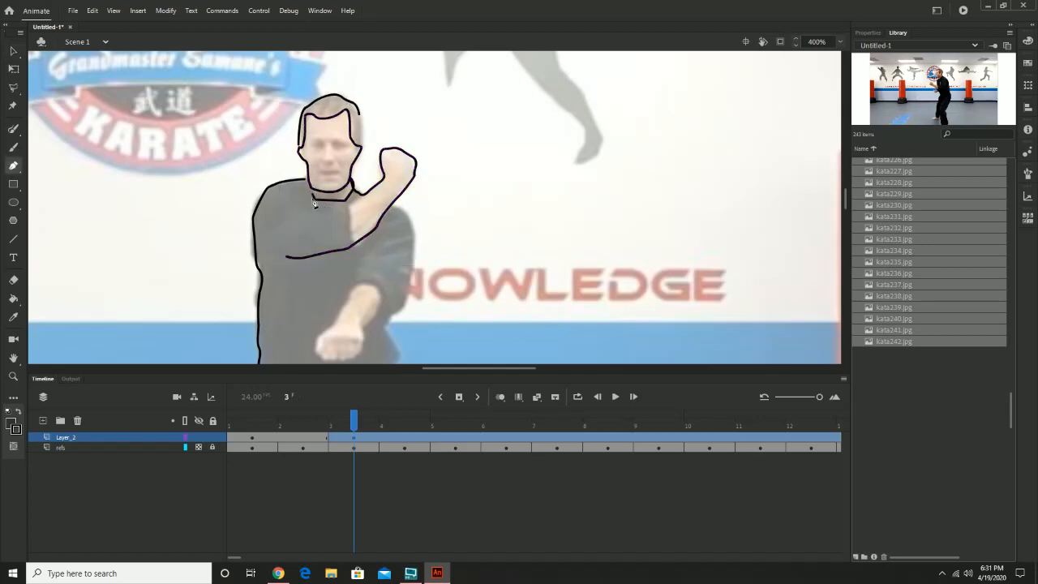
pyautogui.click(314, 200)
pyautogui.click(300, 201)
pyautogui.click(281, 201)
pyautogui.press('v')
# Trace the right-hand sleeve and torso side from the raised forearm around the elbow and jacket fold to the belt line
pyautogui.moveTo(436, 239); pyautogui.dragTo(341, 133)
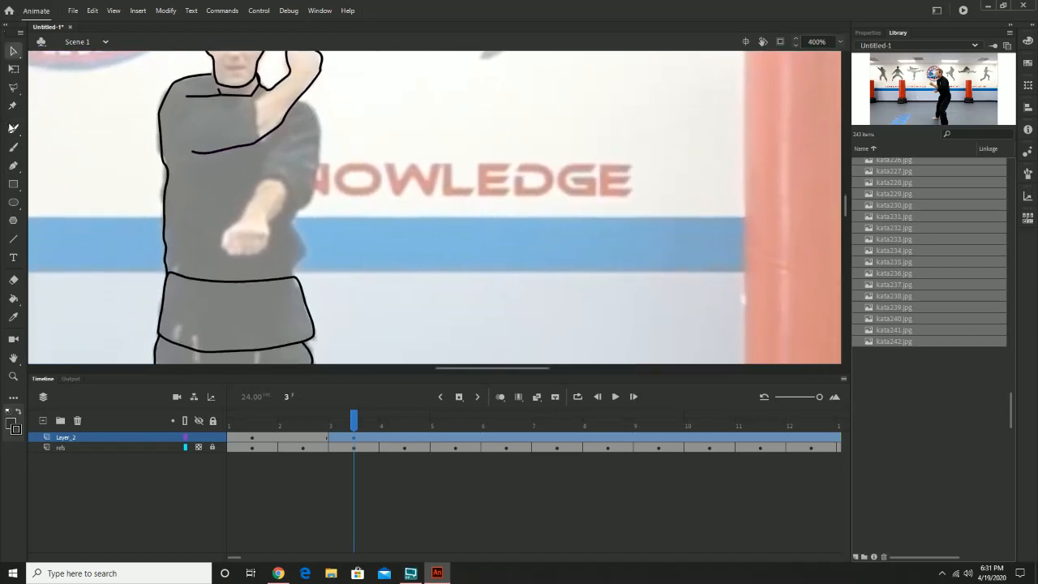
pyautogui.click(14, 166)
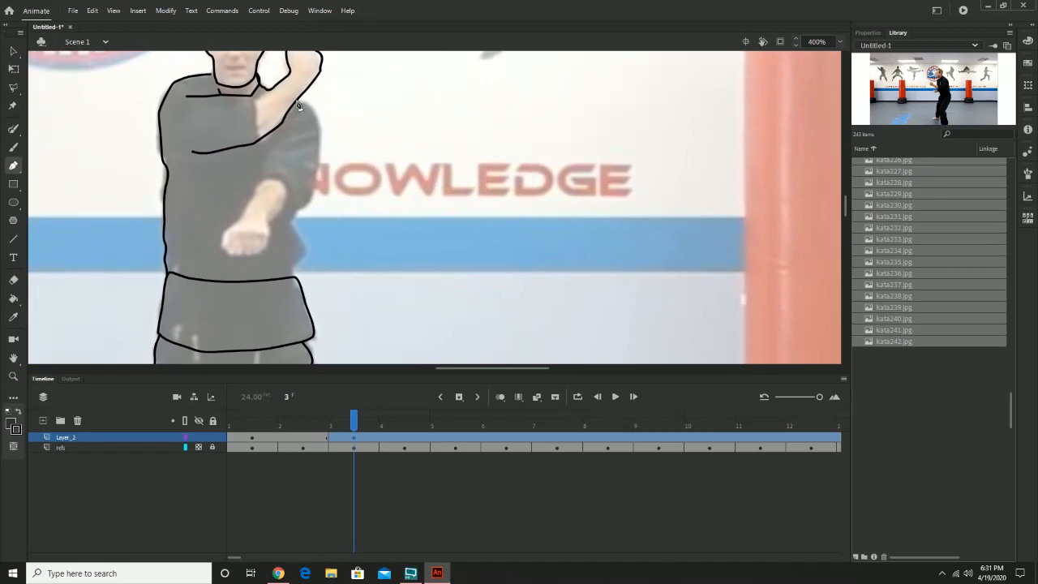
pyautogui.moveTo(297, 102); pyautogui.dragTo(307, 102)
pyautogui.click(316, 145)
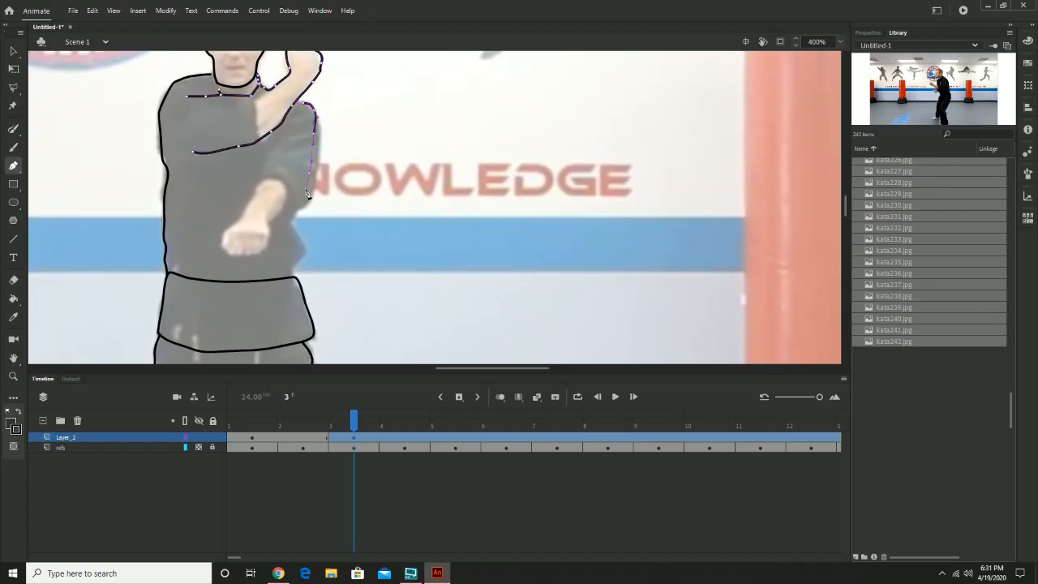
pyautogui.click(289, 221)
pyautogui.moveTo(304, 246); pyautogui.dragTo(292, 280)
pyautogui.press('v')
pyautogui.click(375, 175)
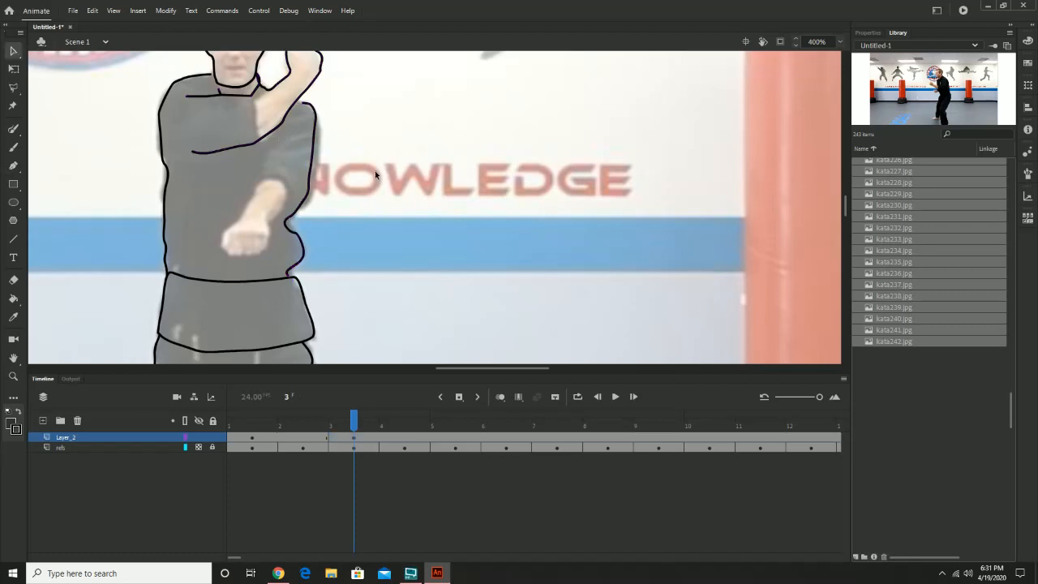
# Draw the right-hand sleeve's inner edge from below the raised arm down to and across its cuff
pyautogui.press('p')
pyautogui.click(269, 140)
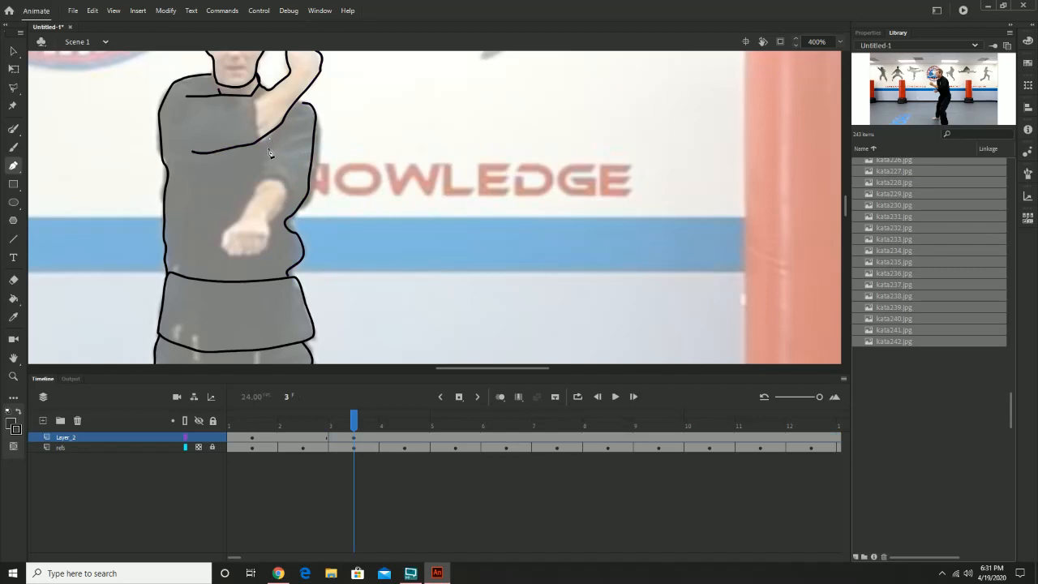
pyautogui.click(262, 160)
pyautogui.click(260, 181)
pyautogui.click(277, 185)
pyautogui.click(289, 184)
pyautogui.click(291, 195)
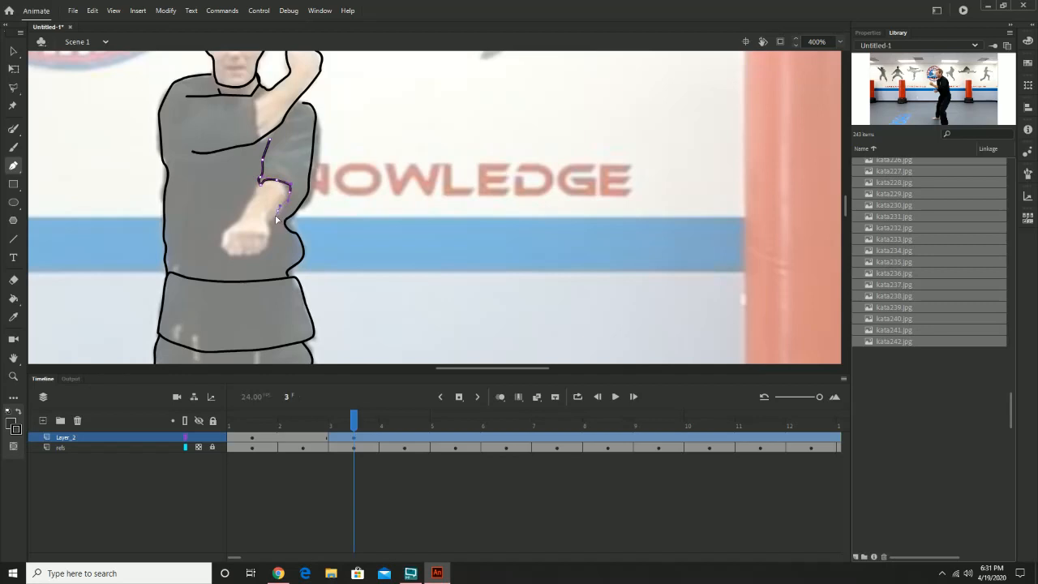
# Outline the lowered forearm and fist from the sleeve cuff around the knuckles and back to the cuff
pyautogui.click(272, 220)
pyautogui.click(261, 216)
pyautogui.hotkey('ctrl', 'z')
pyautogui.moveTo(236, 252); pyautogui.dragTo(230, 227)
pyautogui.click(262, 188)
pyautogui.press('v')
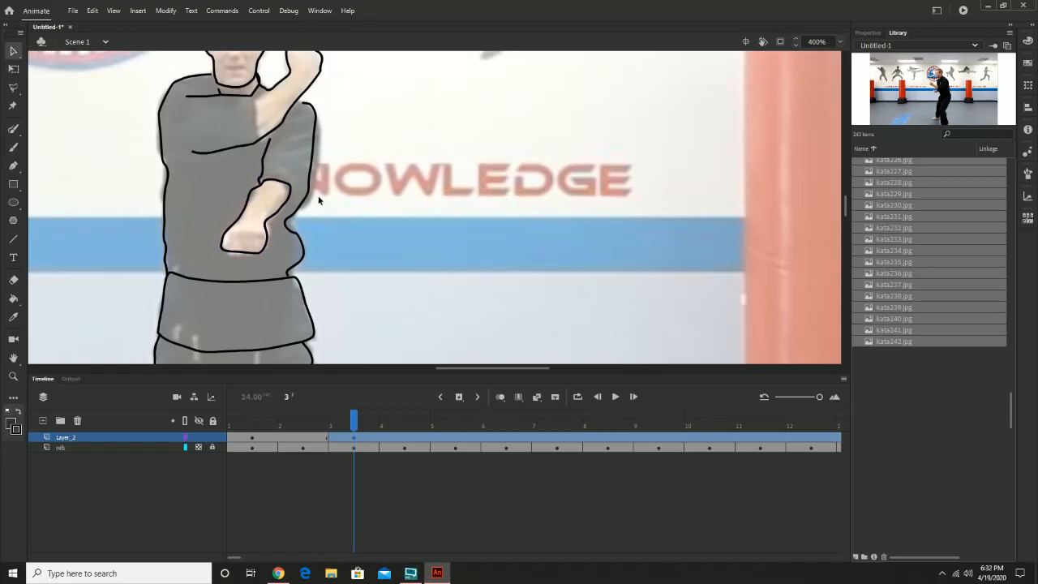
# Add a short brush stroke for the fold at the right-hand sleeve's cuff
pyautogui.moveTo(316, 162); pyautogui.dragTo(275, 192)
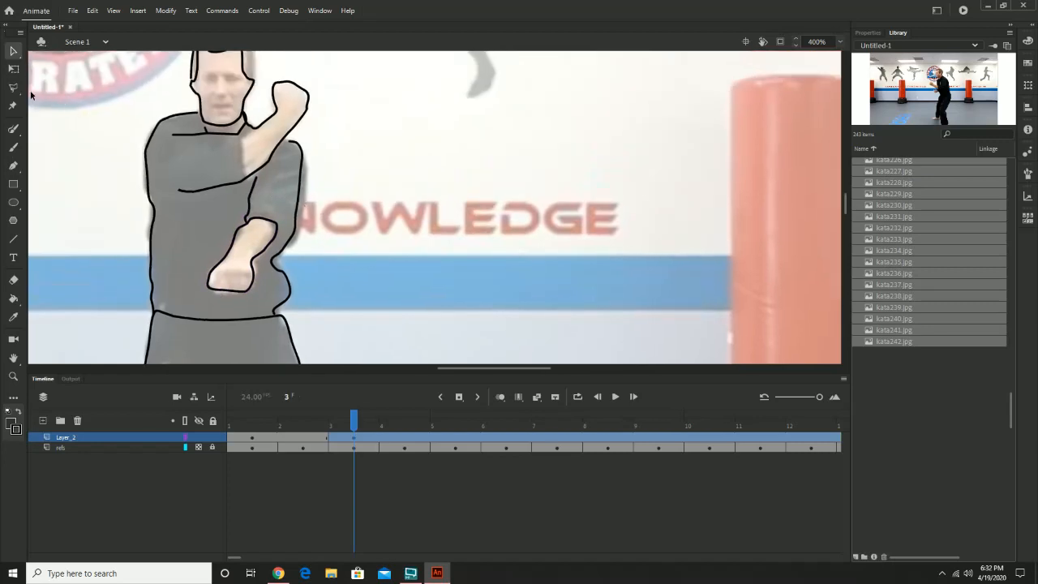
pyautogui.click(13, 129)
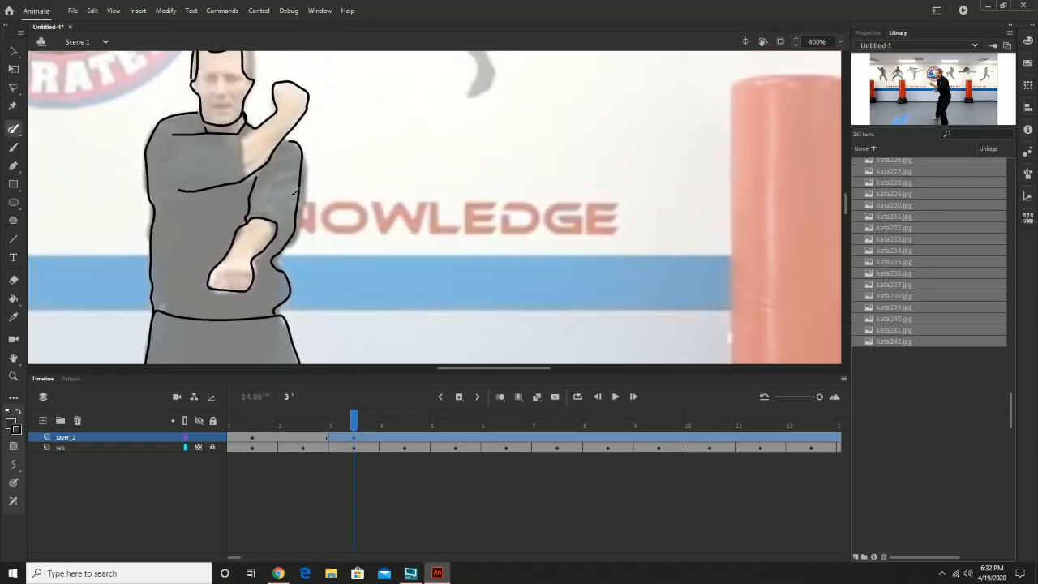
pyautogui.moveTo(277, 227); pyautogui.dragTo(277, 226)
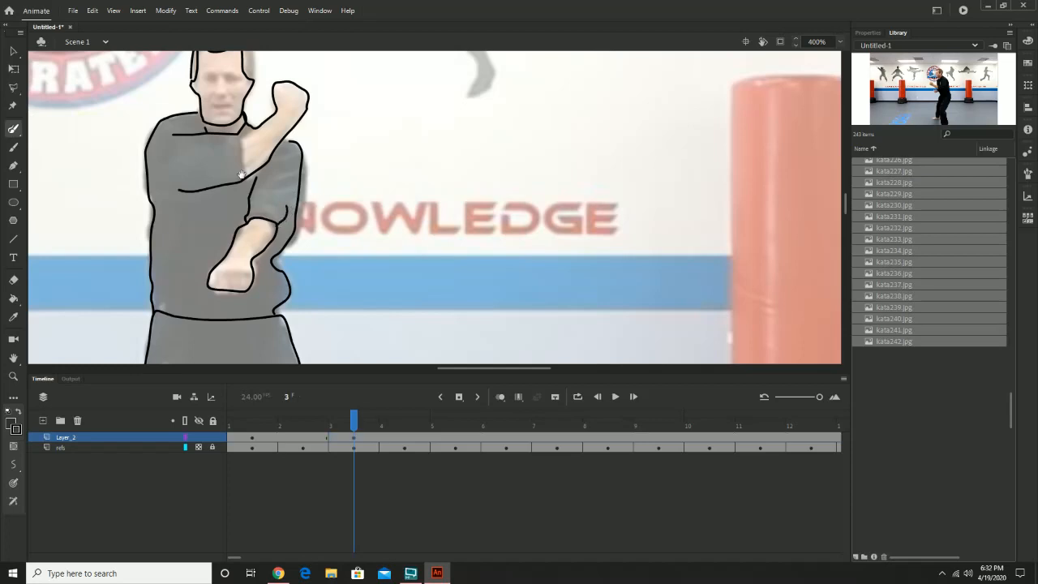
# Brush in the eyes, nose and mouth inside the face outline
pyautogui.moveTo(242, 175); pyautogui.dragTo(282, 282)
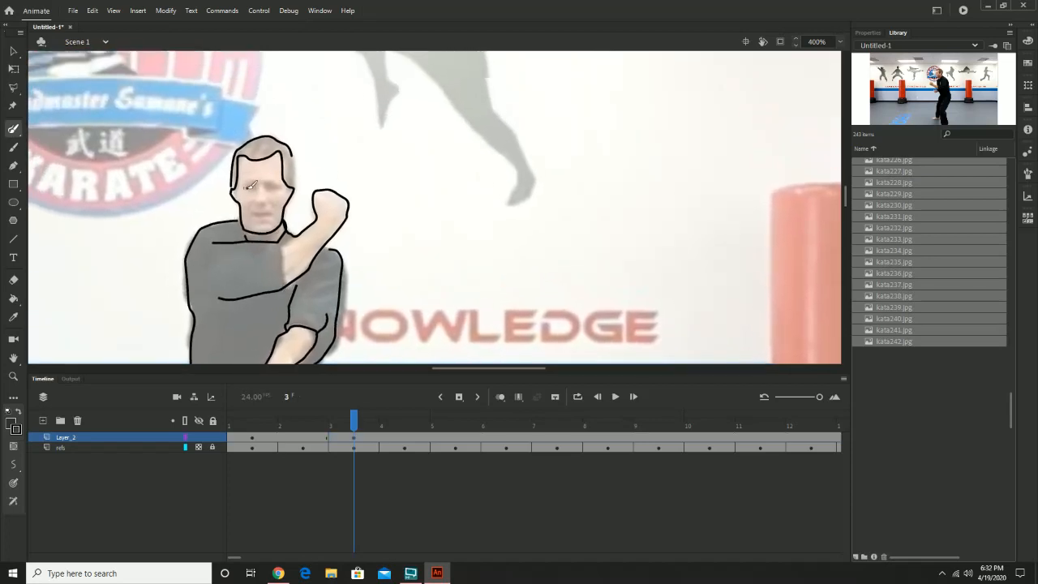
pyautogui.moveTo(242, 188)
pyautogui.mouseDown()
pyautogui.moveTo(273, 189)
pyautogui.moveTo(254, 216)
pyautogui.moveTo(270, 217)
pyautogui.moveTo(251, 218)
pyautogui.mouseUp()
pyautogui.moveTo(360, 417)
pyautogui.mouseDown()
pyautogui.moveTo(314, 417)
pyautogui.moveTo(354, 419)
pyautogui.mouseUp()
# Brush the missing right-hand edge of the hair down to the ear
pyautogui.moveTo(295, 153); pyautogui.dragTo(298, 192)
pyautogui.hotkey('ctrl', 'z')
pyautogui.moveTo(297, 153); pyautogui.dragTo(297, 193)
# Turn on onion skinning and insert a blank keyframe at frame 5 of Layer_2
pyautogui.click(501, 398)
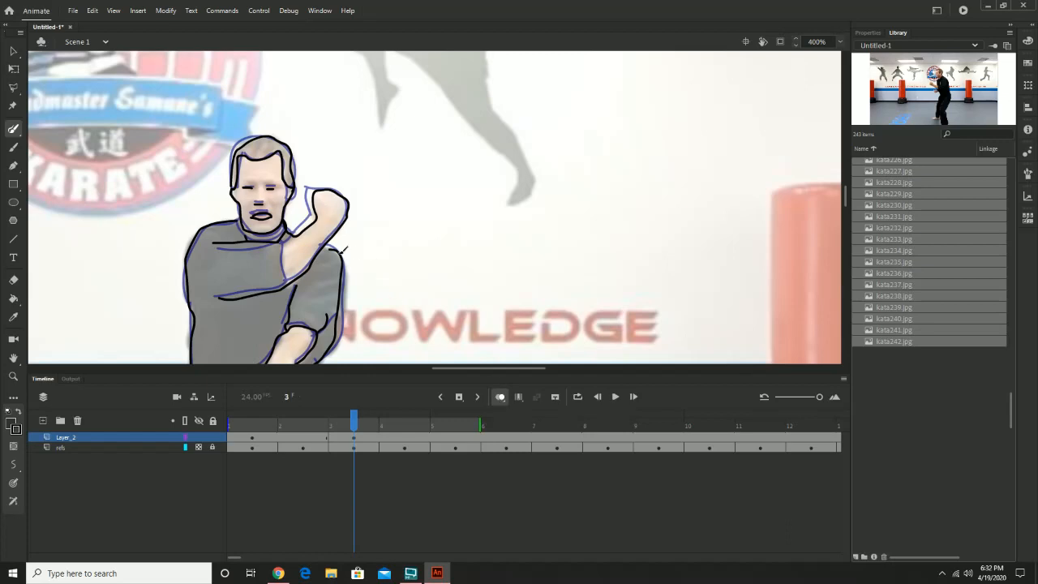
pyautogui.moveTo(343, 213); pyautogui.dragTo(334, 221)
pyautogui.click(450, 448)
pyautogui.click(448, 437)
pyautogui.rightClick(444, 438)
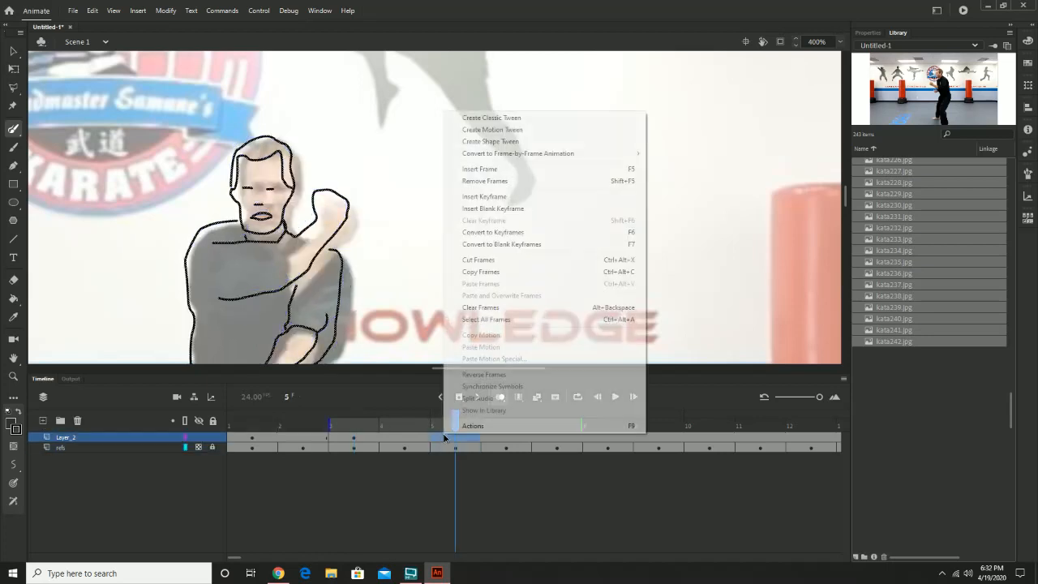
pyautogui.click(516, 209)
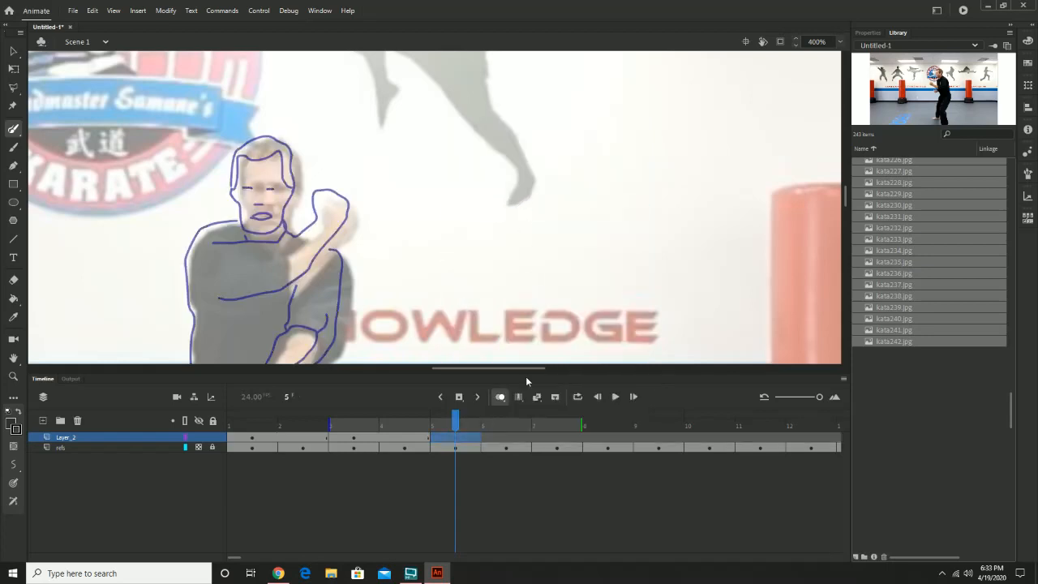
pyautogui.press('z')
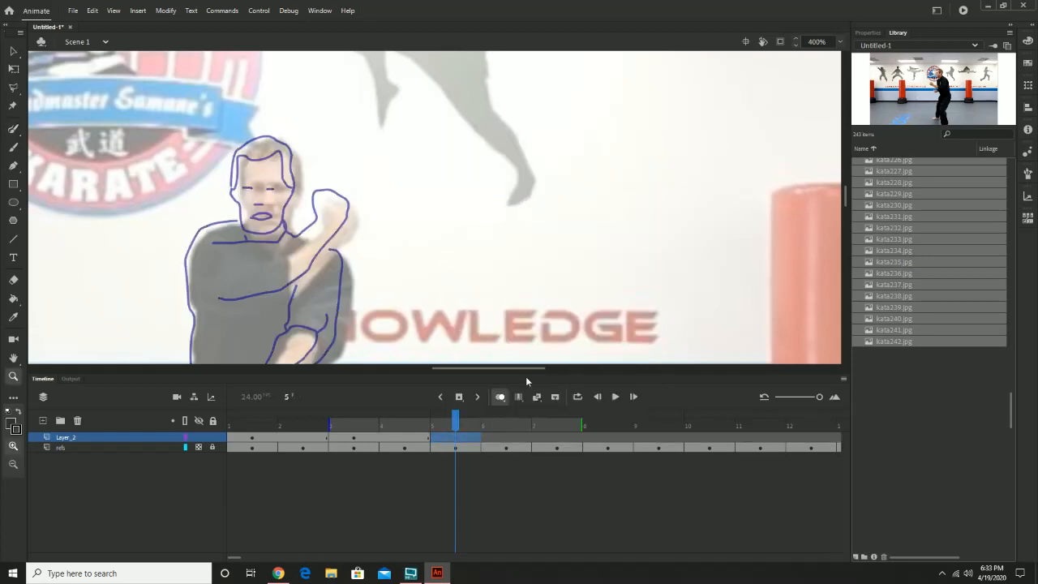
pyautogui.keyDown('alt'); pyautogui.click(498, 304); pyautogui.keyUp('alt')
pyautogui.keyDown('alt'); pyautogui.click(498, 304); pyautogui.keyUp('alt')
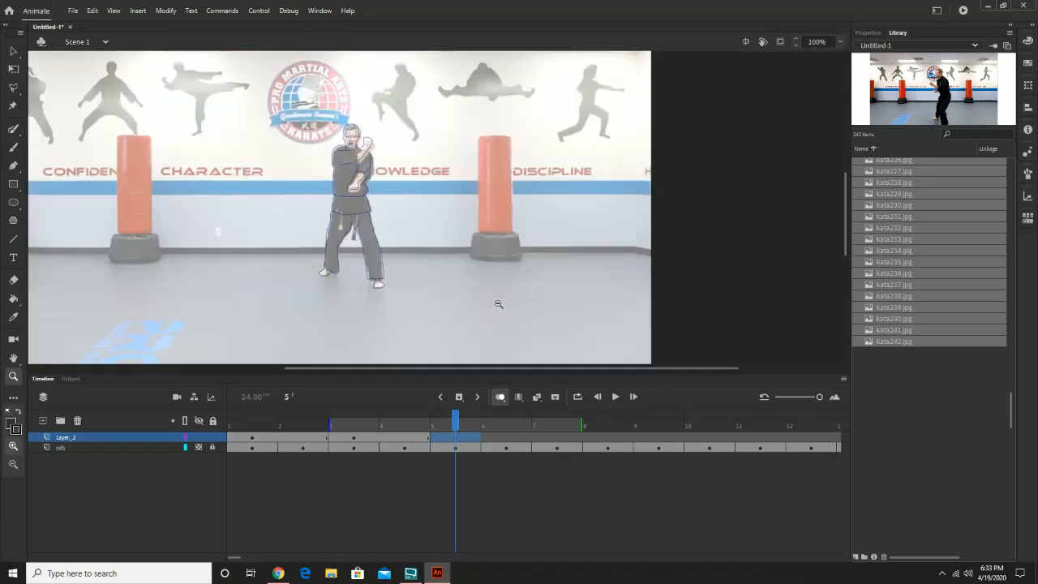
pyautogui.moveTo(391, 242); pyautogui.dragTo(438, 246)
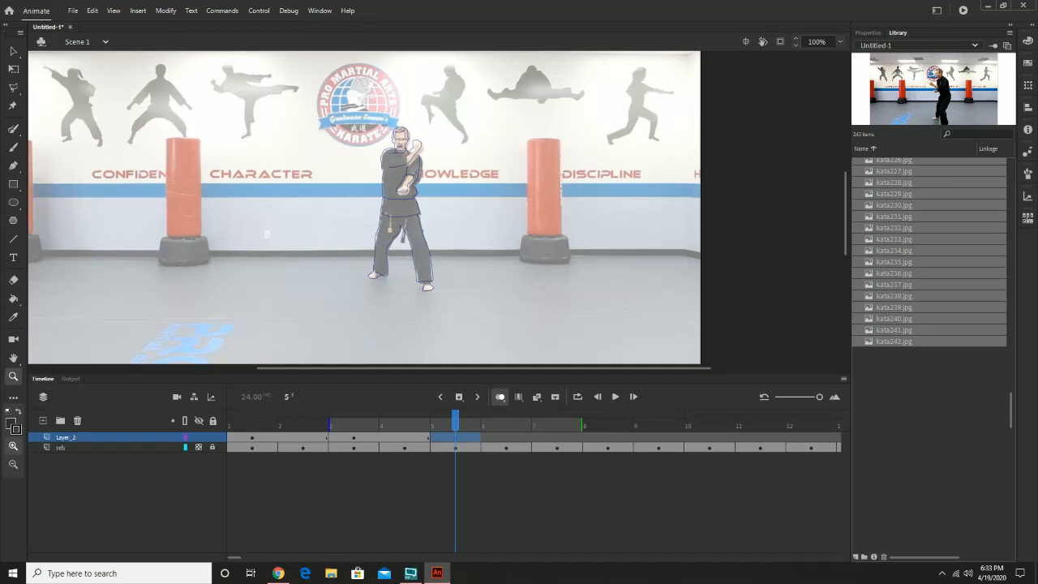
pyautogui.click(410, 573)
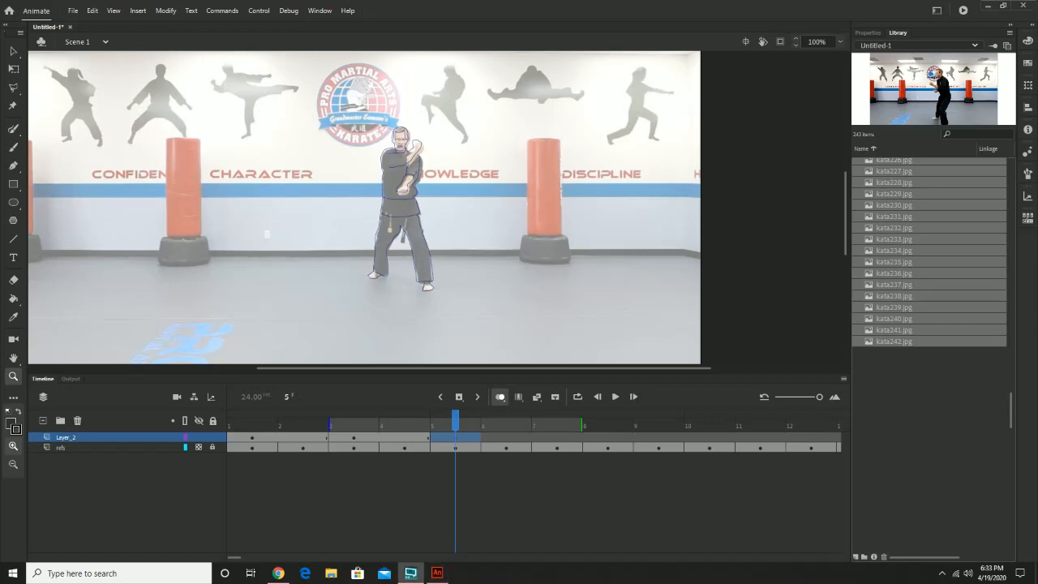